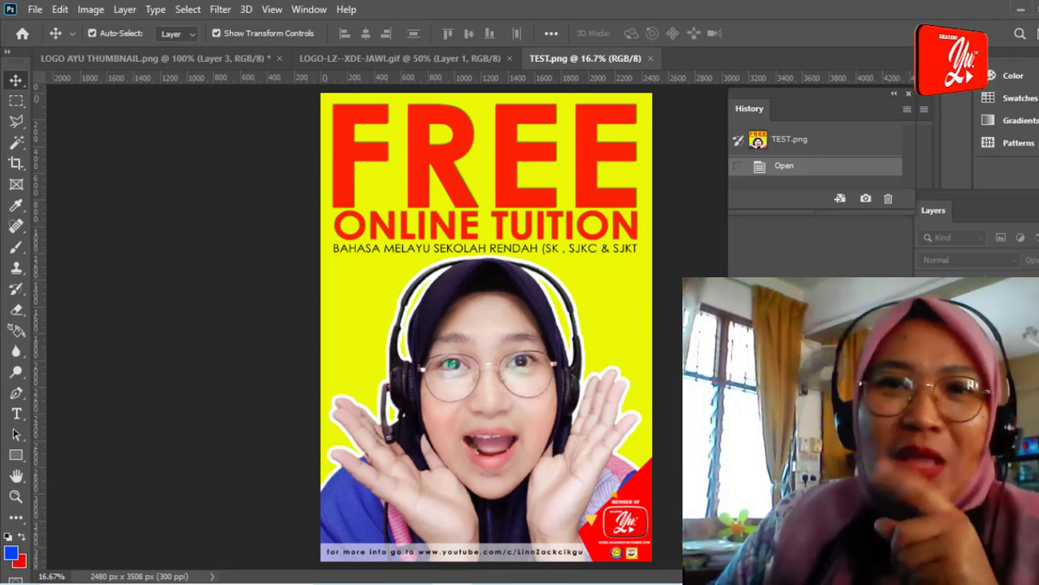
Step: Quit Photoshop without keeping the logo document, and close the File Explorer window
{"action": "key", "text": "ctrl+q"}
{"action": "left_click", "coordinate": [599, 234]}
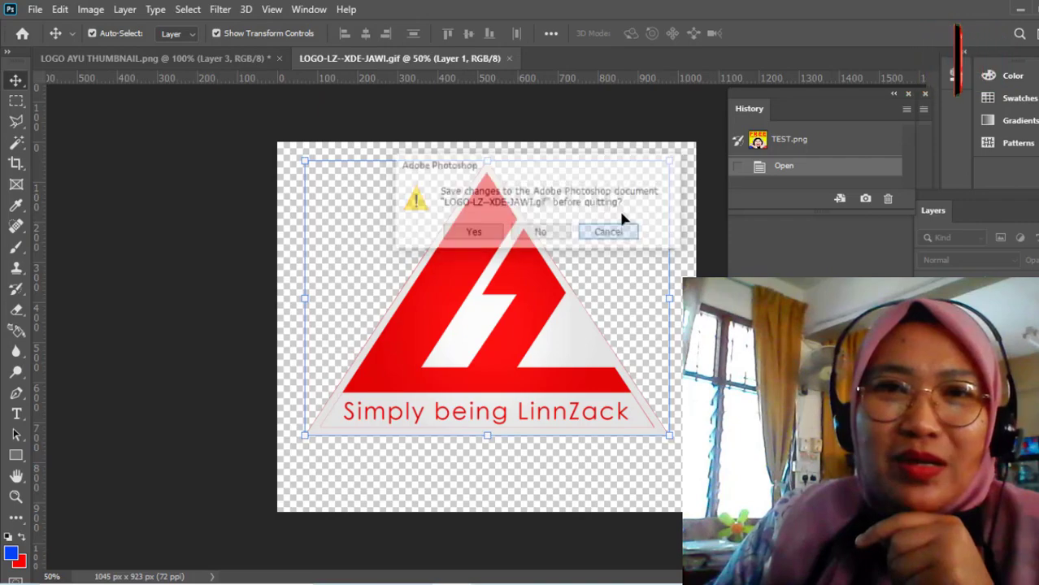
{"action": "left_click", "coordinate": [1020, 10]}
{"action": "key", "text": "super+d"}
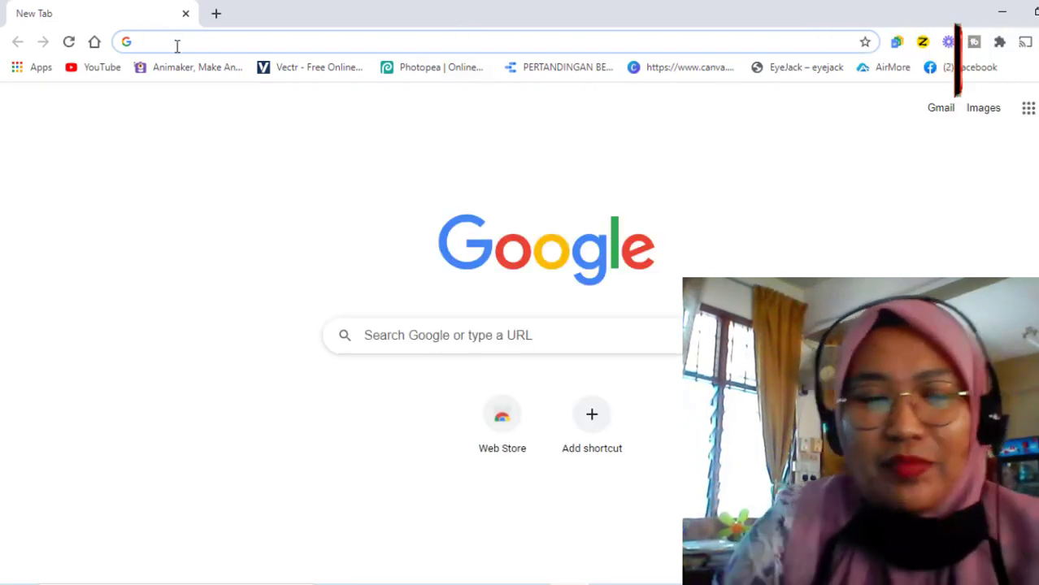
Step: Search Google for 'remove background' and go to the remove.bg website
{"action": "type", "text": "remove"}
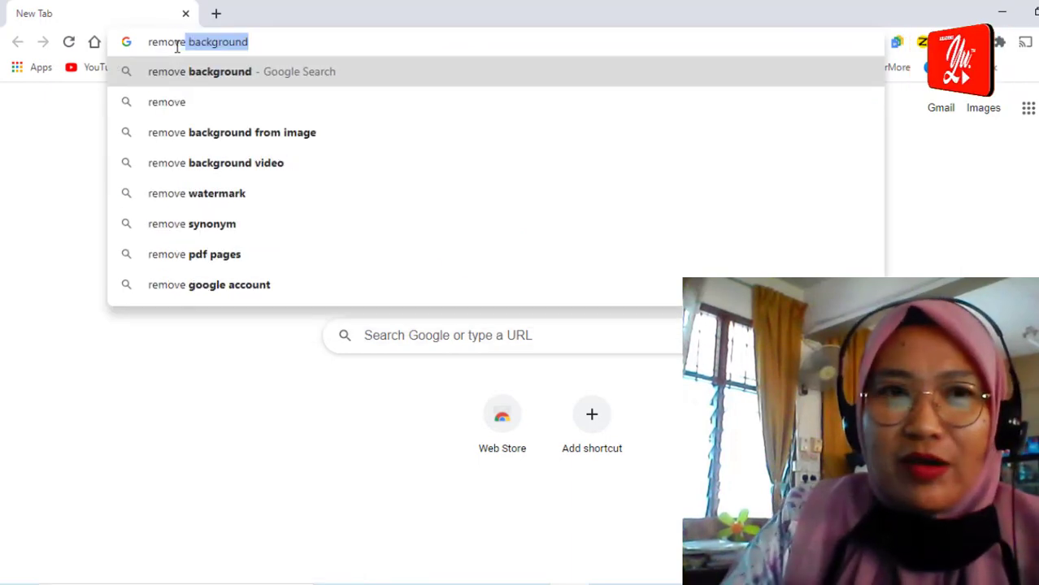
{"action": "key", "text": "Return"}
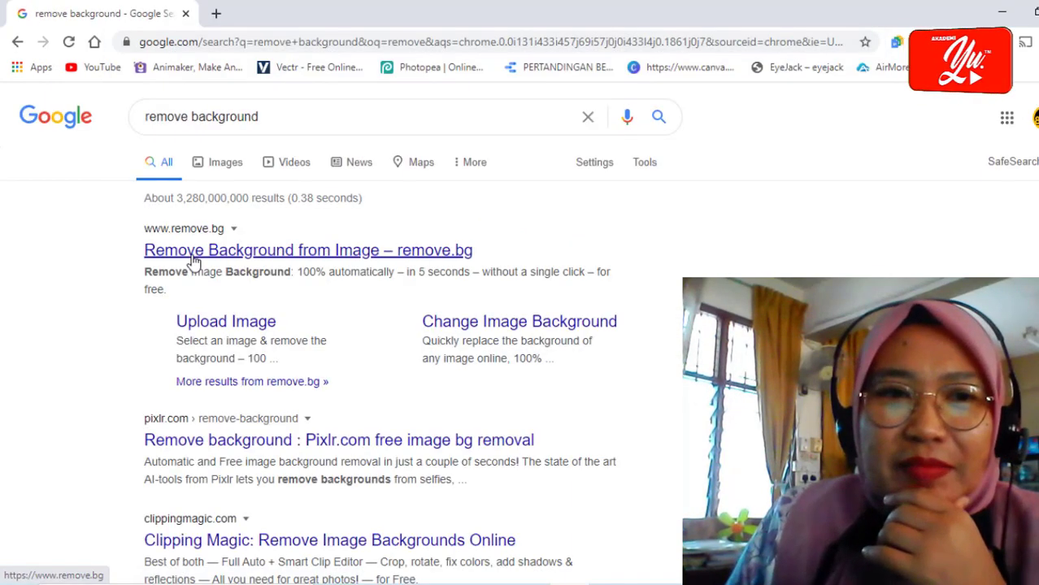
{"action": "left_click", "coordinate": [194, 254]}
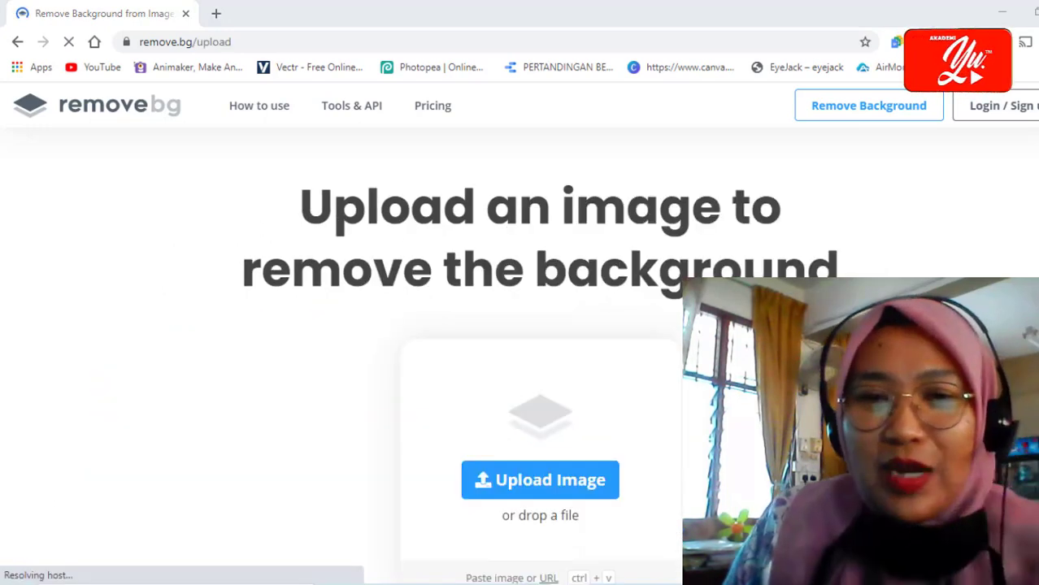
Step: Upload selfie photo_2020-10-31_14-21-28 from Documents > AKADEMI YOUTUBER's selfie folder
{"action": "left_click", "coordinate": [540, 479]}
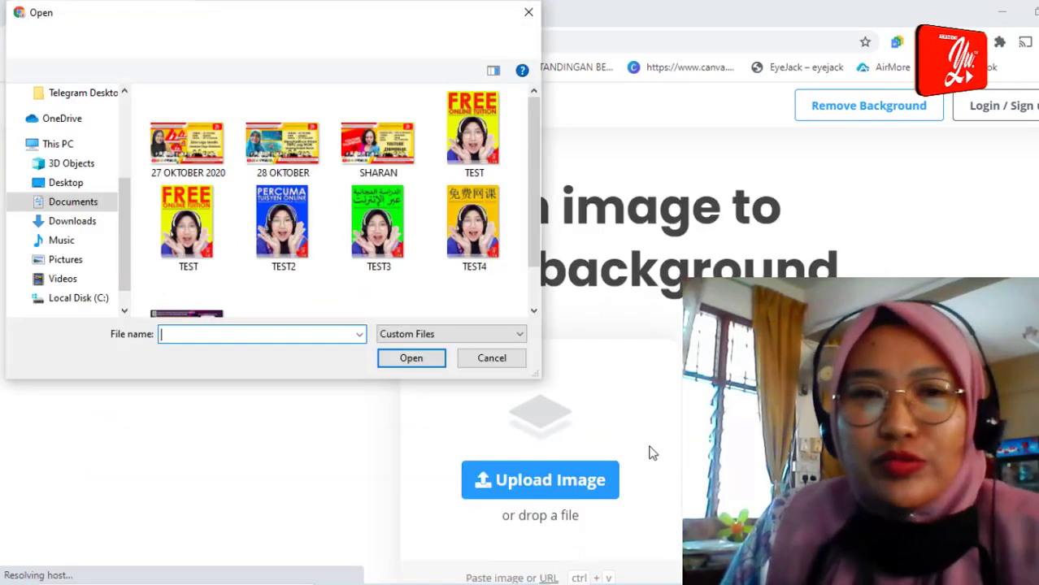
{"action": "left_click", "coordinate": [70, 202]}
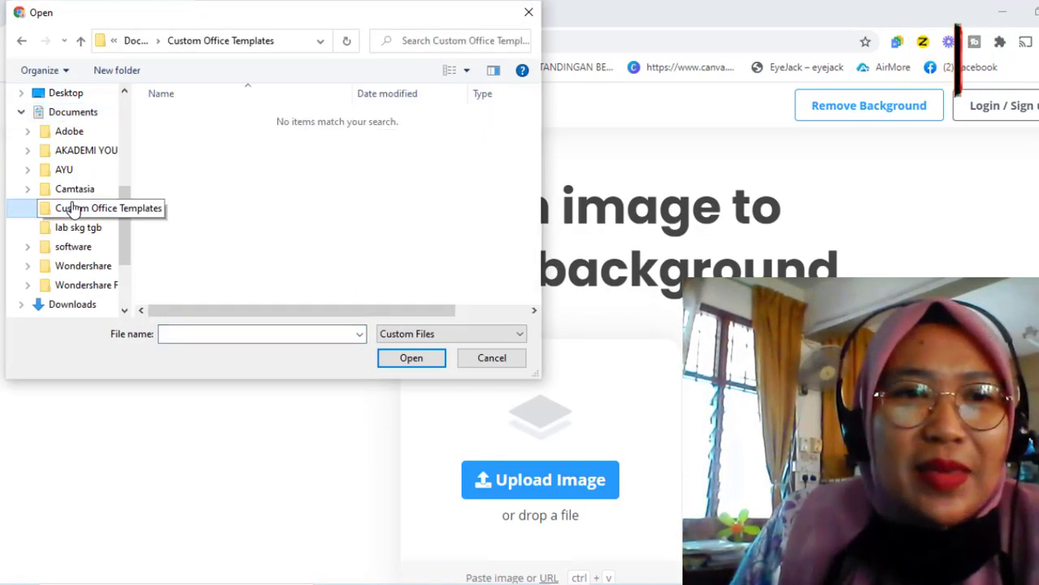
{"action": "left_click", "coordinate": [83, 155]}
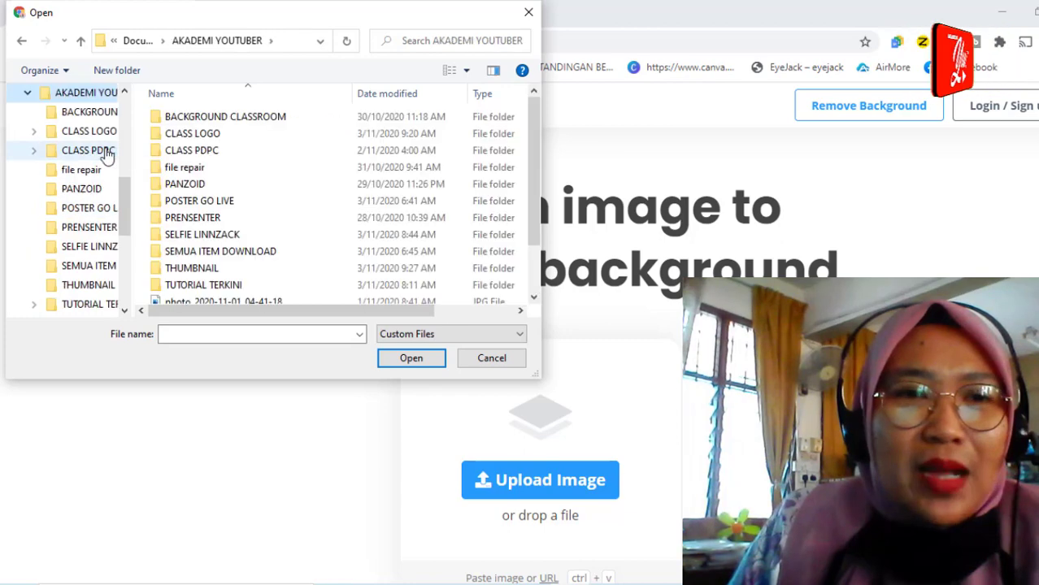
{"action": "double_click", "coordinate": [217, 236]}
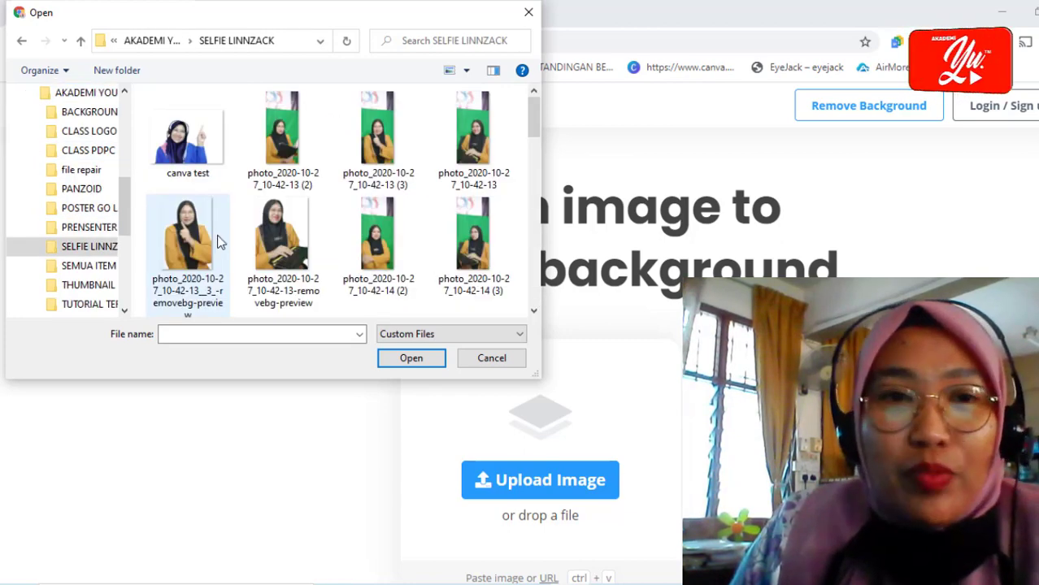
{"action": "scroll", "coordinate": [356, 214], "scroll_direction": "down", "scroll_amount": 3}
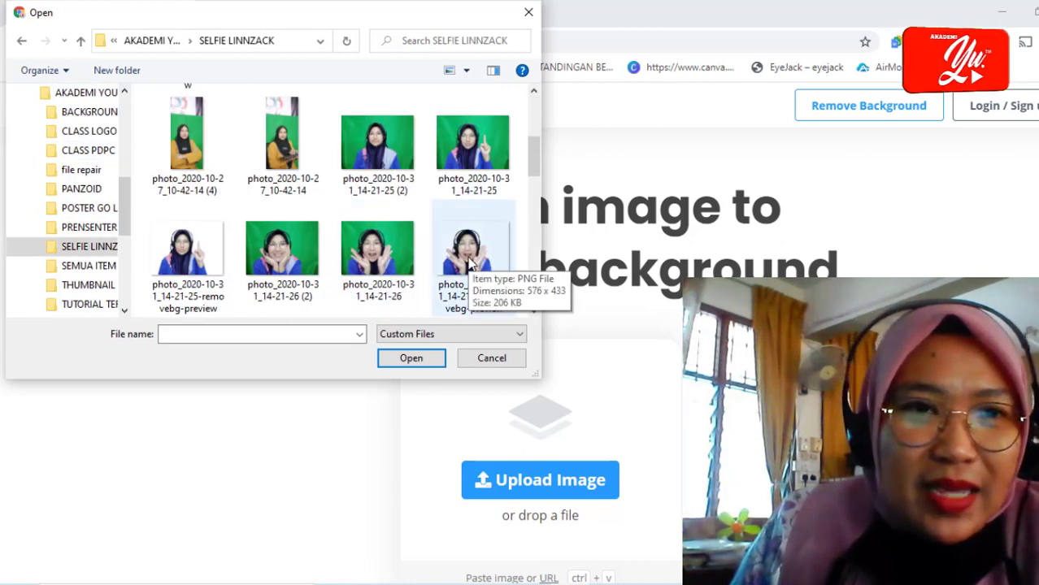
{"action": "scroll", "coordinate": [469, 261], "scroll_direction": "down", "scroll_amount": 1}
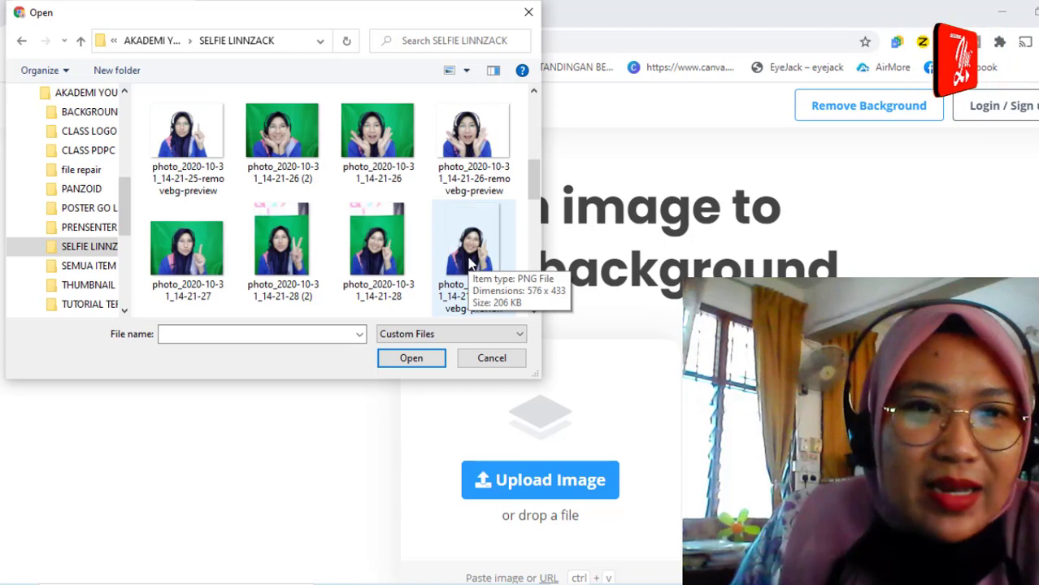
{"action": "left_click", "coordinate": [368, 265]}
{"action": "left_click", "coordinate": [430, 359]}
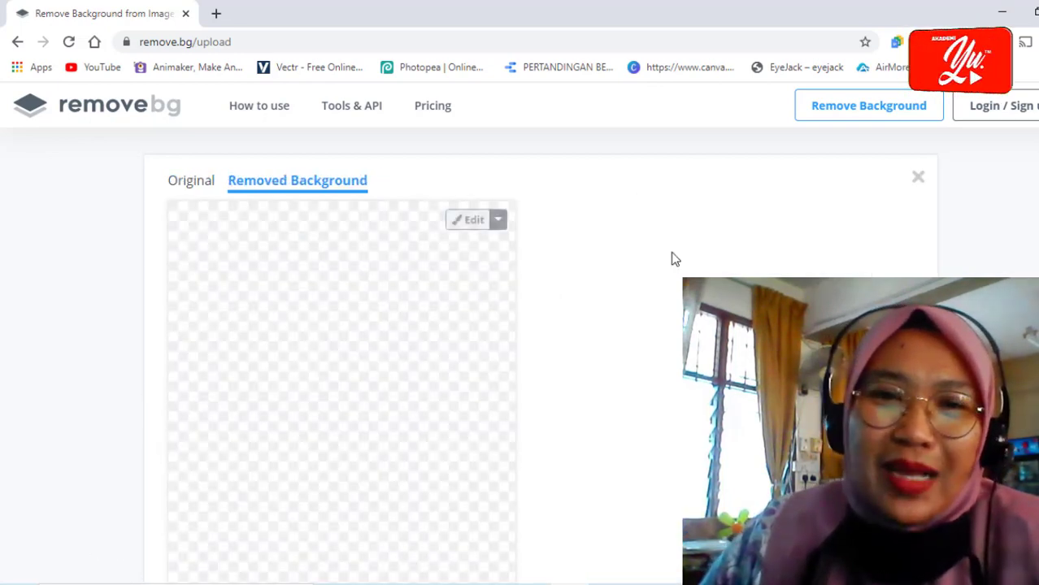
Step: Save the cut-out PNG into Documents > AKADEMI YOUTUBER's selfie folder, replacing the existing file
{"action": "scroll", "coordinate": [673, 257], "scroll_direction": "down", "scroll_amount": 1}
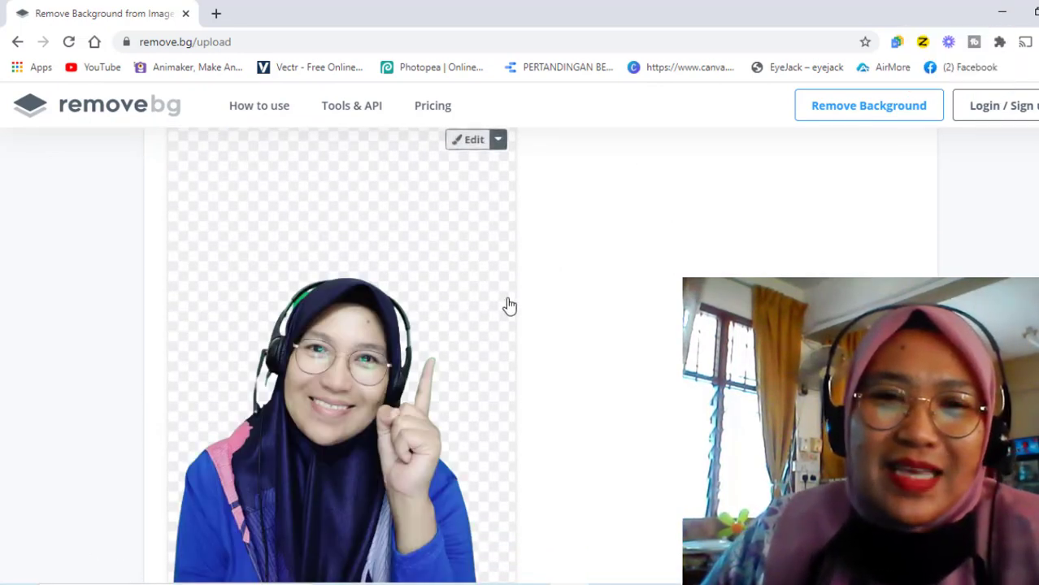
{"action": "scroll", "coordinate": [509, 305], "scroll_direction": "down", "scroll_amount": 1}
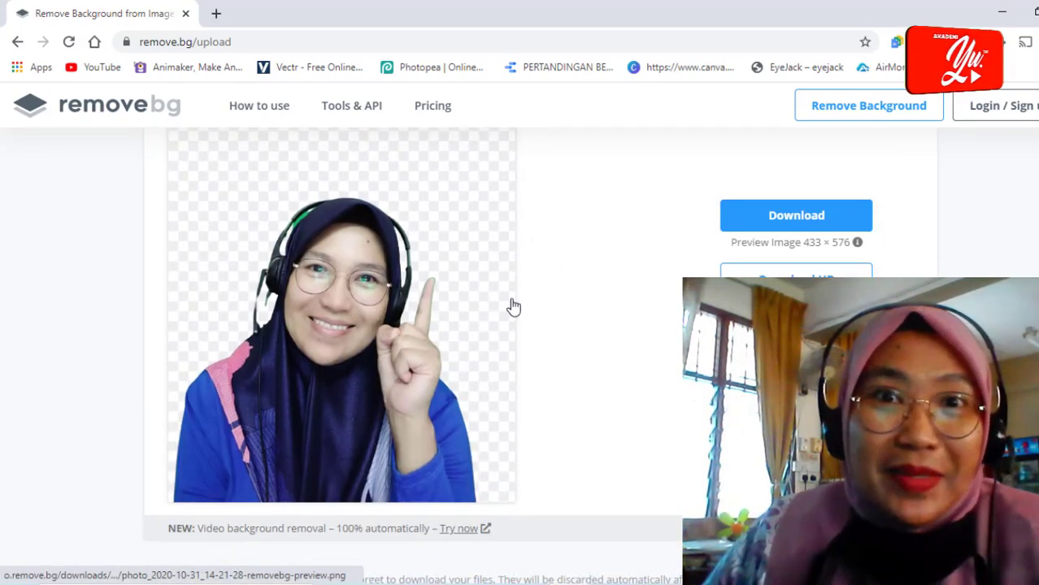
{"action": "left_click", "coordinate": [807, 221]}
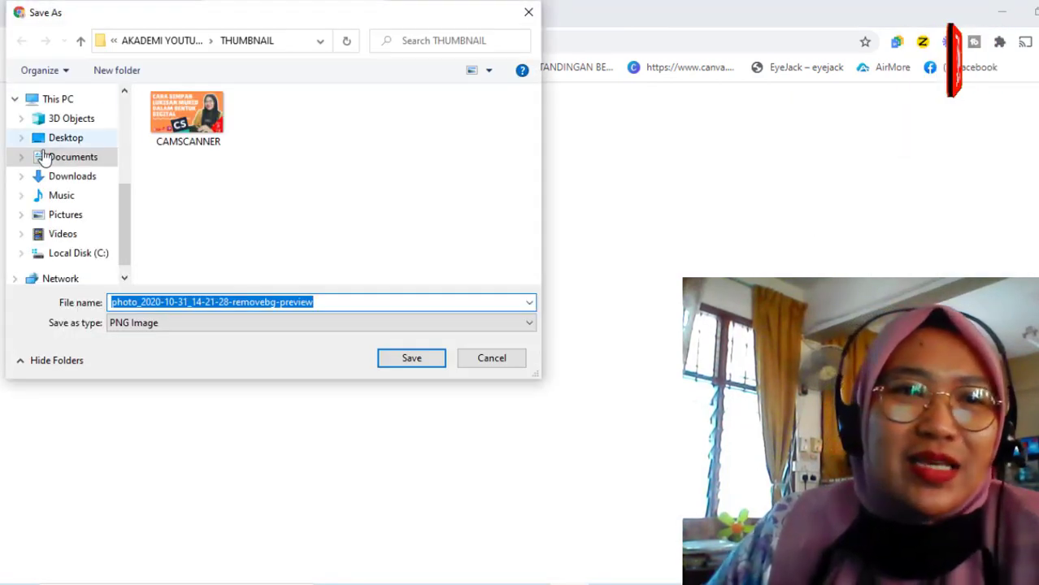
{"action": "left_click", "coordinate": [65, 157]}
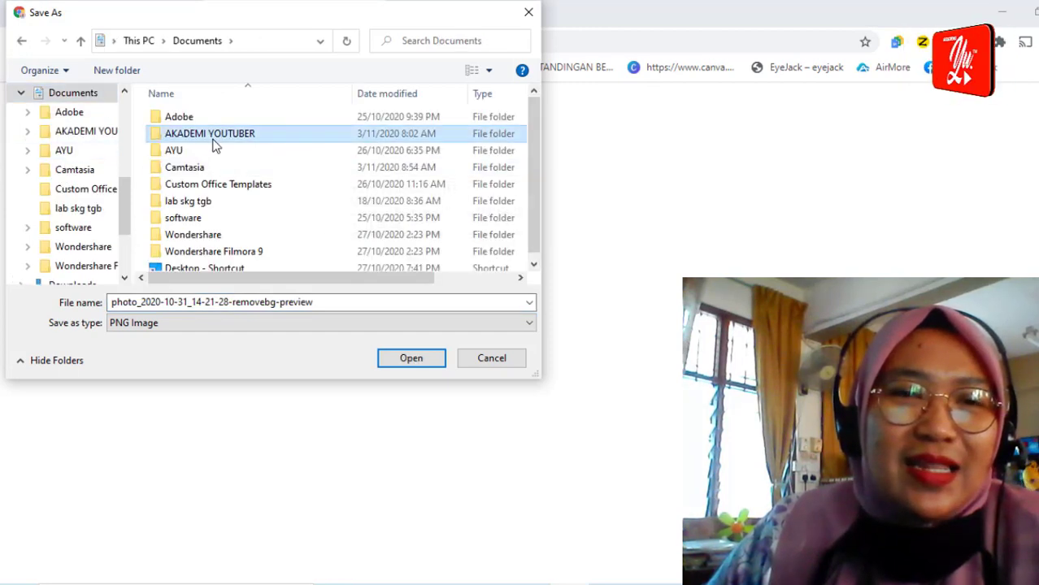
{"action": "double_click", "coordinate": [215, 135]}
{"action": "double_click", "coordinate": [228, 237]}
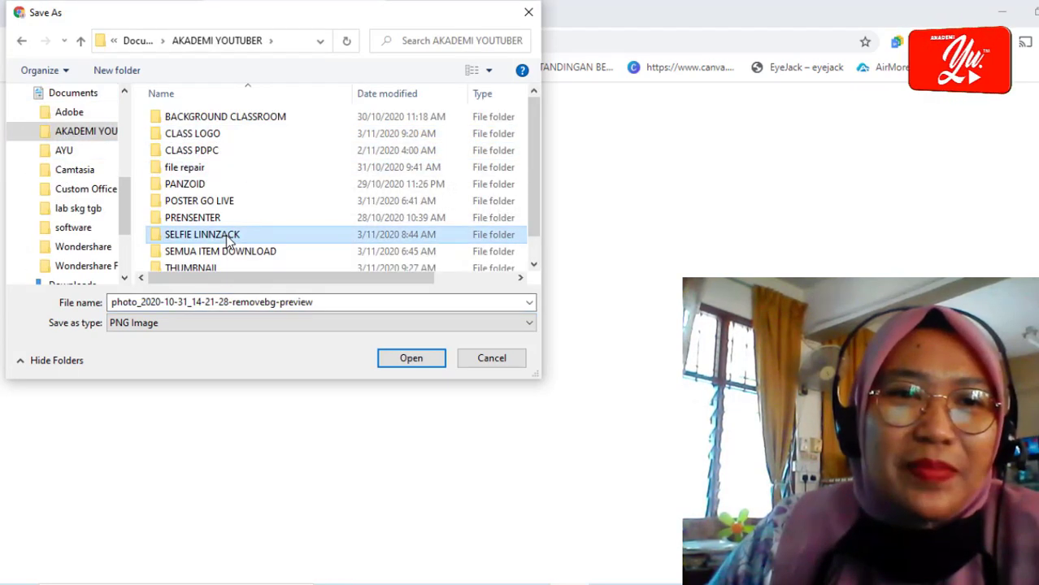
{"action": "left_click", "coordinate": [411, 358]}
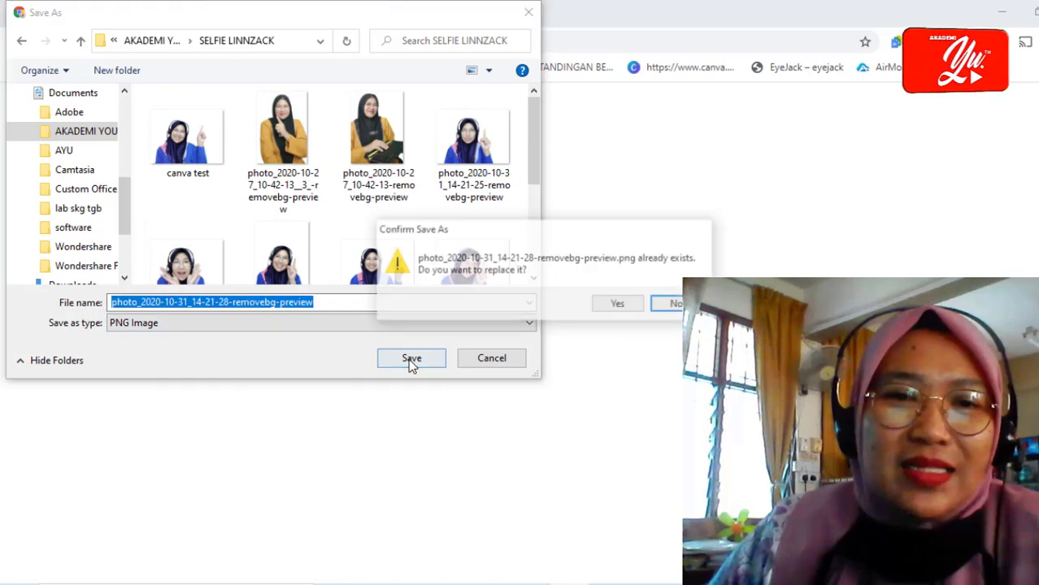
{"action": "left_click", "coordinate": [618, 304]}
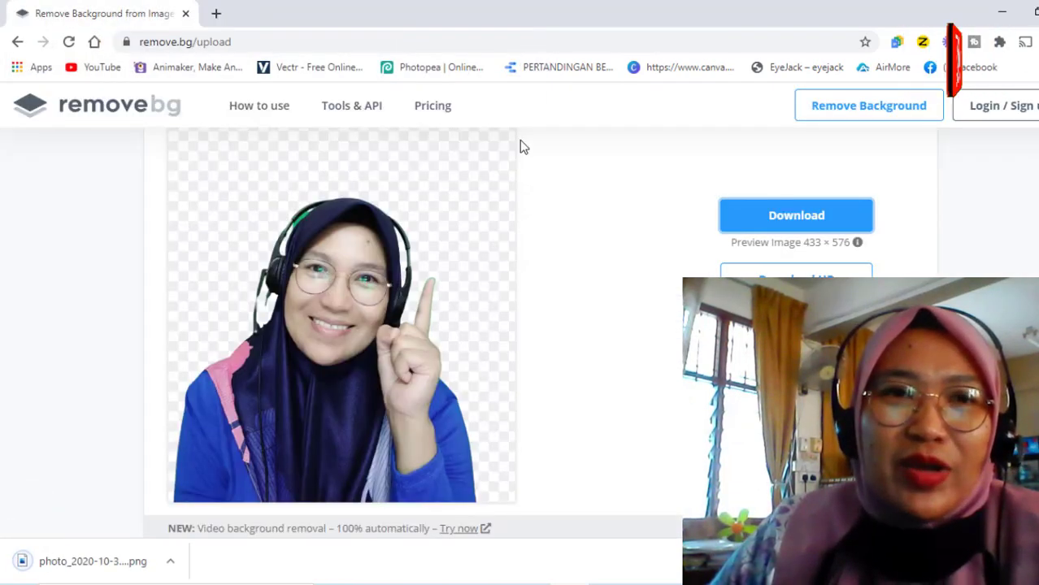
Step: Close the remove.bg window, relaunch Chrome and load Photopea from its bookmark
{"action": "left_click", "coordinate": [186, 14]}
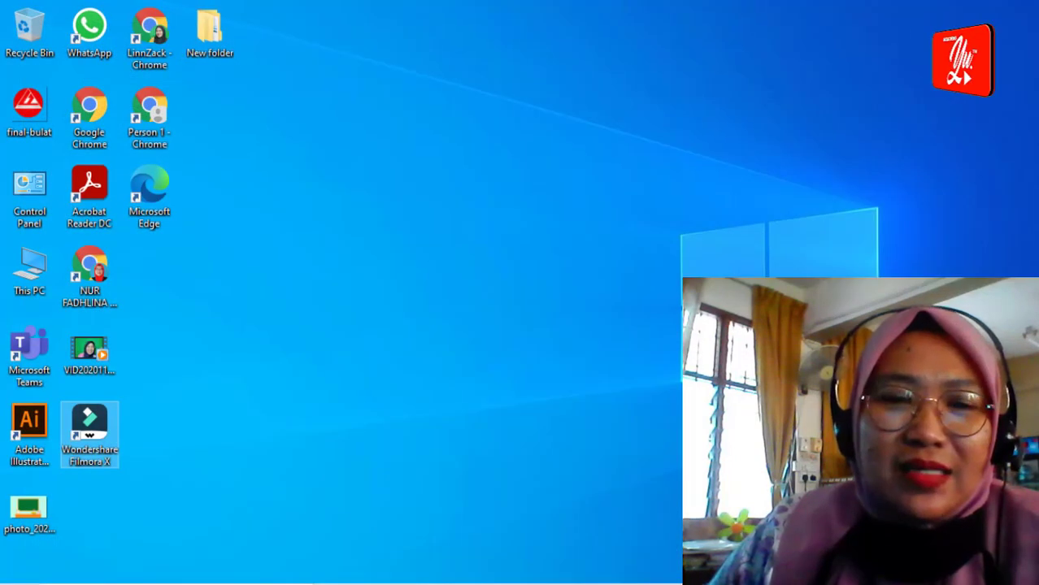
{"action": "double_click", "coordinate": [149, 37]}
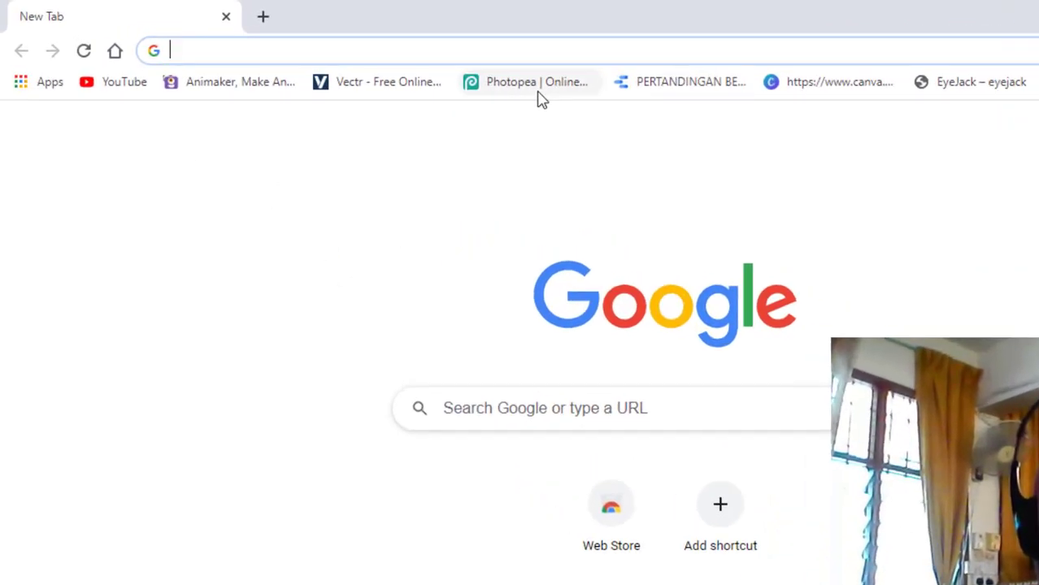
{"action": "left_click", "coordinate": [439, 70]}
{"action": "left_click", "coordinate": [803, 147]}
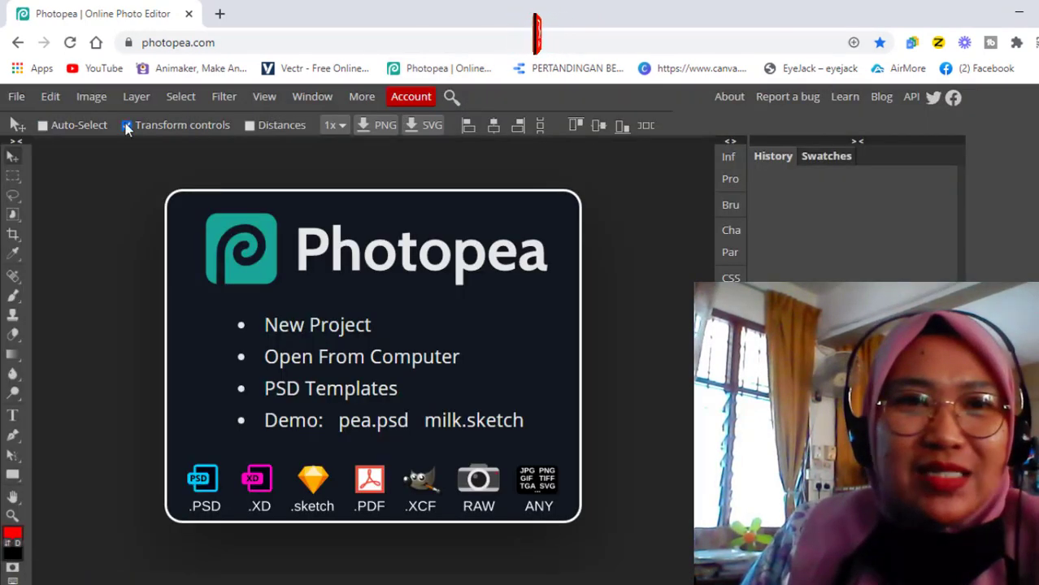
Step: Open the 14-21-28-removebg-preview selfie PNG from the selfie folder in Photopea
{"action": "left_click", "coordinate": [15, 96]}
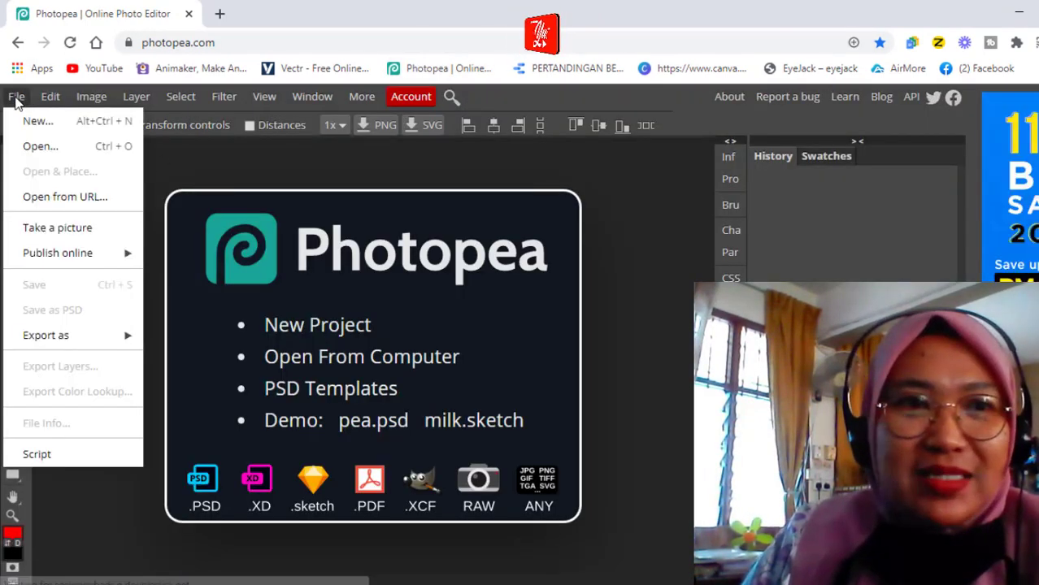
{"action": "left_click", "coordinate": [31, 145]}
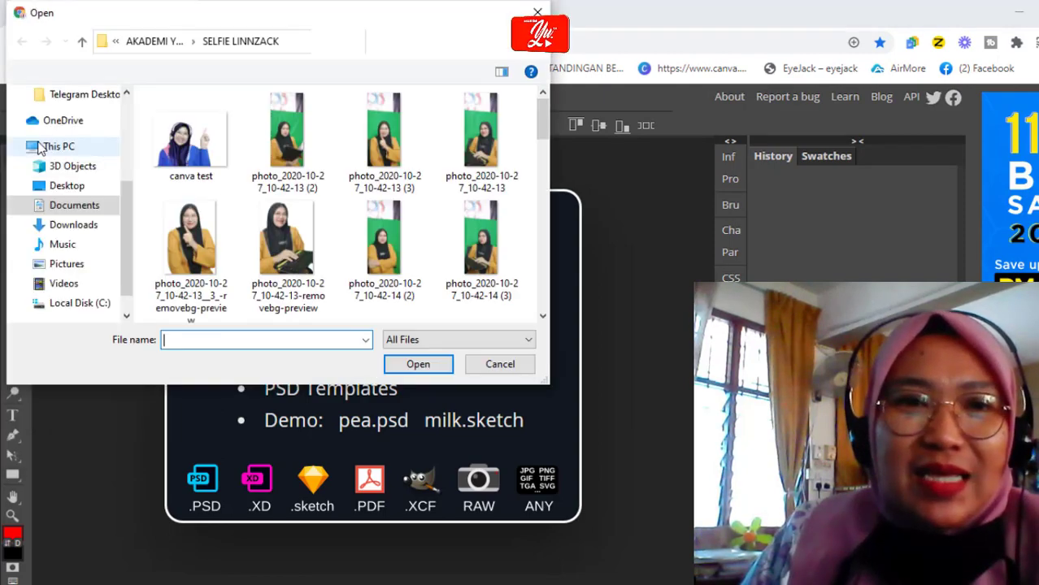
{"action": "mouse_move", "coordinate": [542, 122]}
{"action": "left_mouse_down"}
{"action": "mouse_move", "coordinate": [534, 284]}
{"action": "mouse_move", "coordinate": [533, 275]}
{"action": "left_mouse_up"}
{"action": "left_click", "coordinate": [291, 297]}
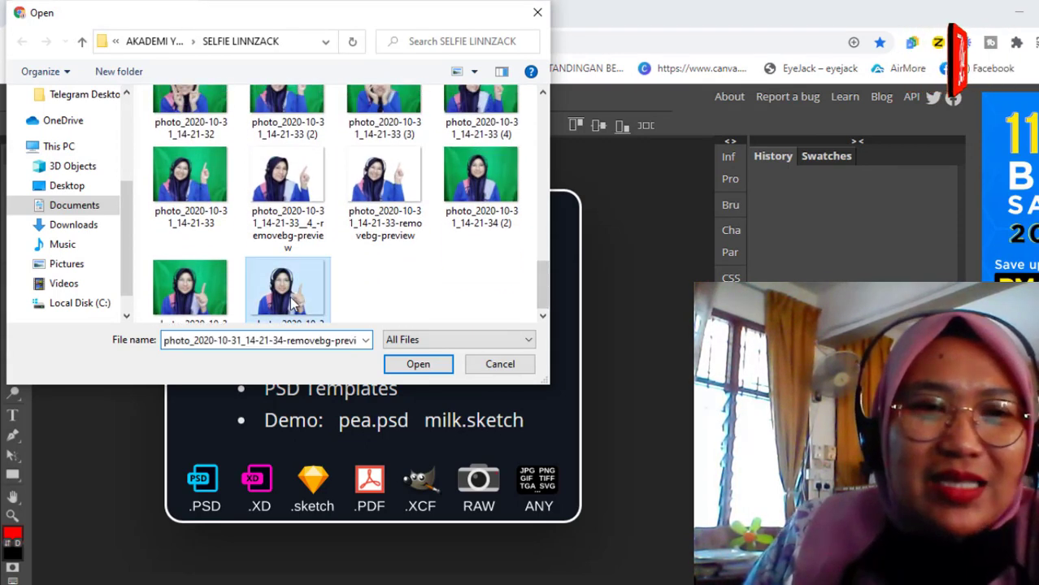
{"action": "scroll", "coordinate": [358, 254], "scroll_direction": "up", "scroll_amount": 1}
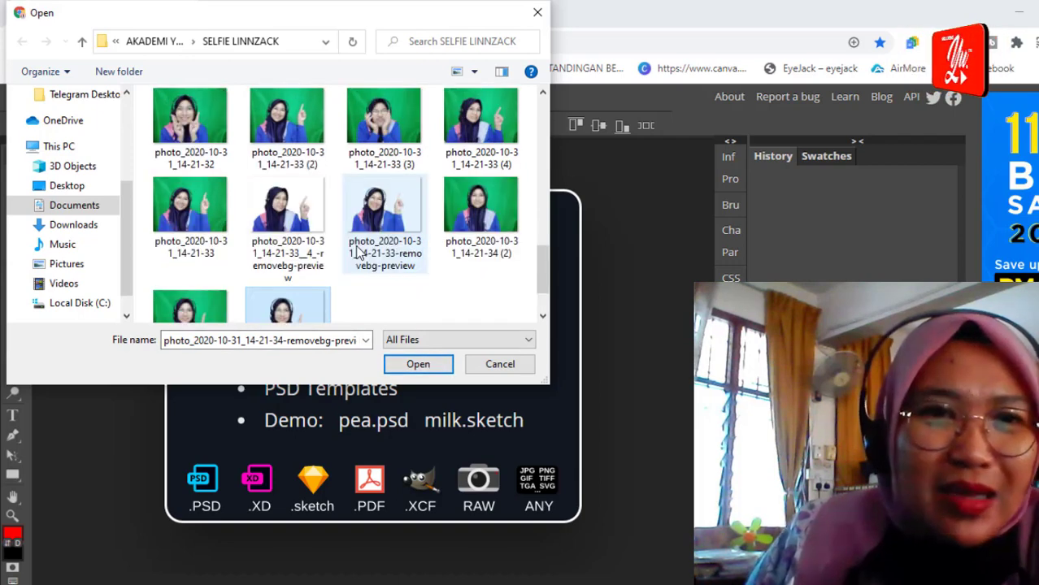
{"action": "scroll", "coordinate": [357, 254], "scroll_direction": "up", "scroll_amount": 3}
{"action": "scroll", "coordinate": [363, 254], "scroll_direction": "up", "scroll_amount": 2}
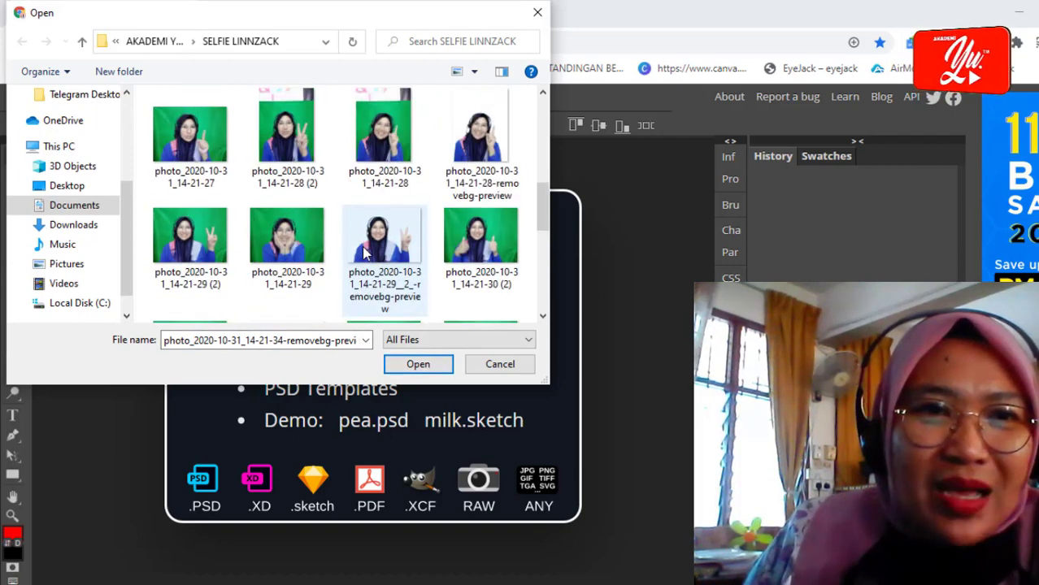
{"action": "left_click", "coordinate": [479, 140]}
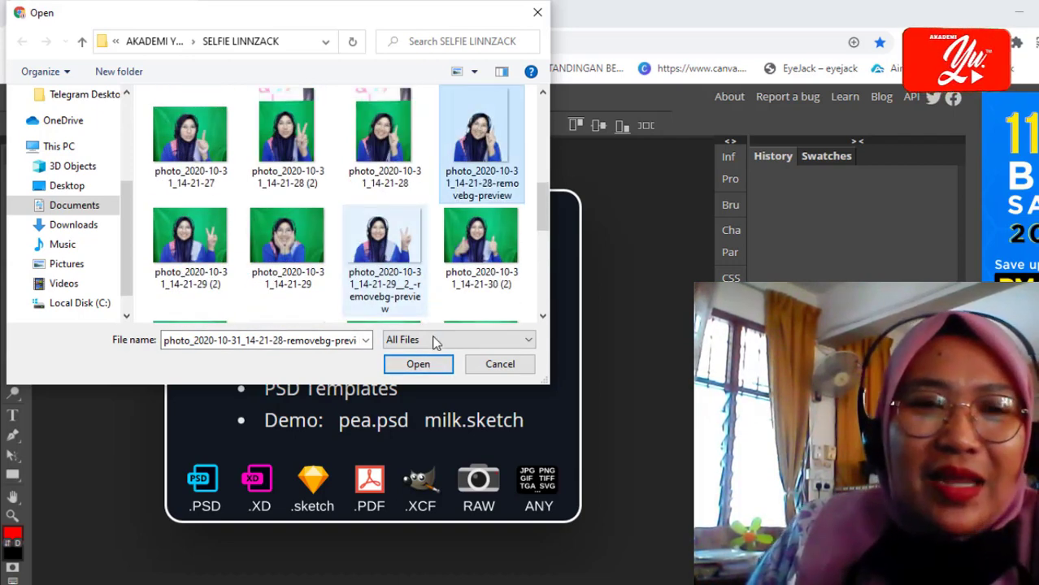
{"action": "left_click", "coordinate": [418, 364]}
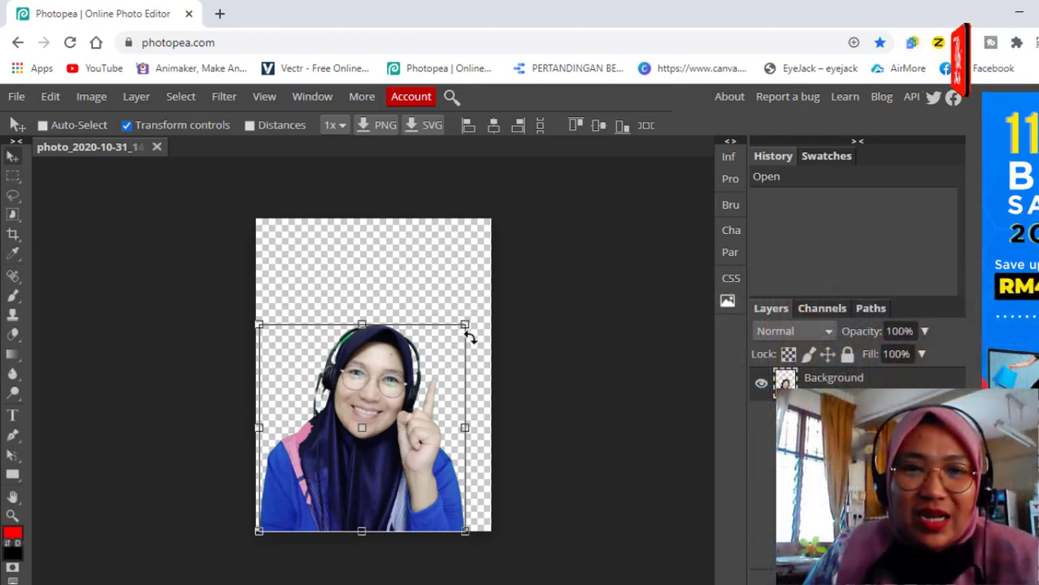
Step: Enlarge the cut-out selfie to about 112.66% and commit the Free Transform
{"action": "left_click_drag", "start_coordinate": [475, 320], "coordinate": [491, 303]}
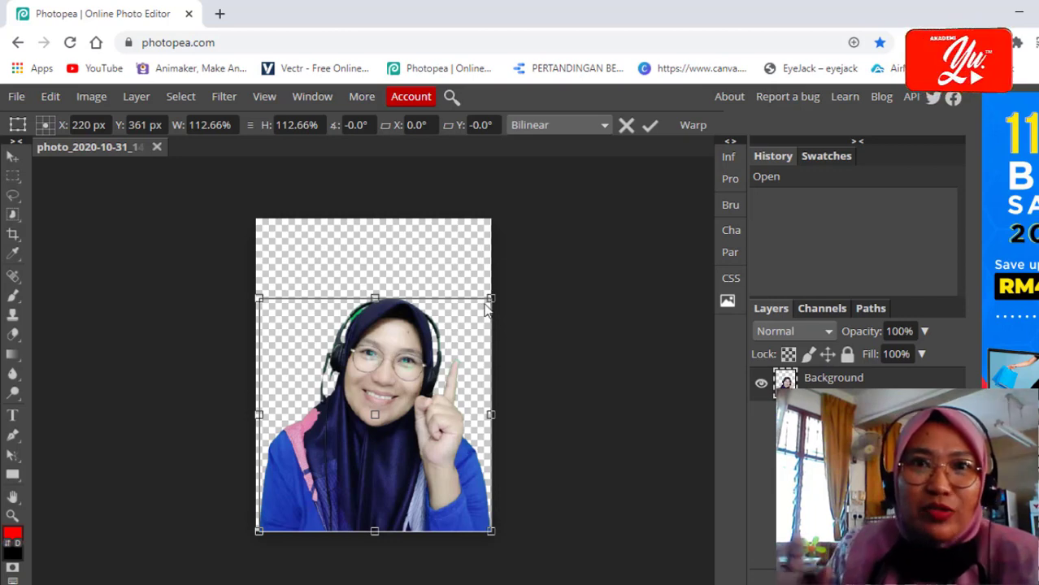
{"action": "key", "text": "Return"}
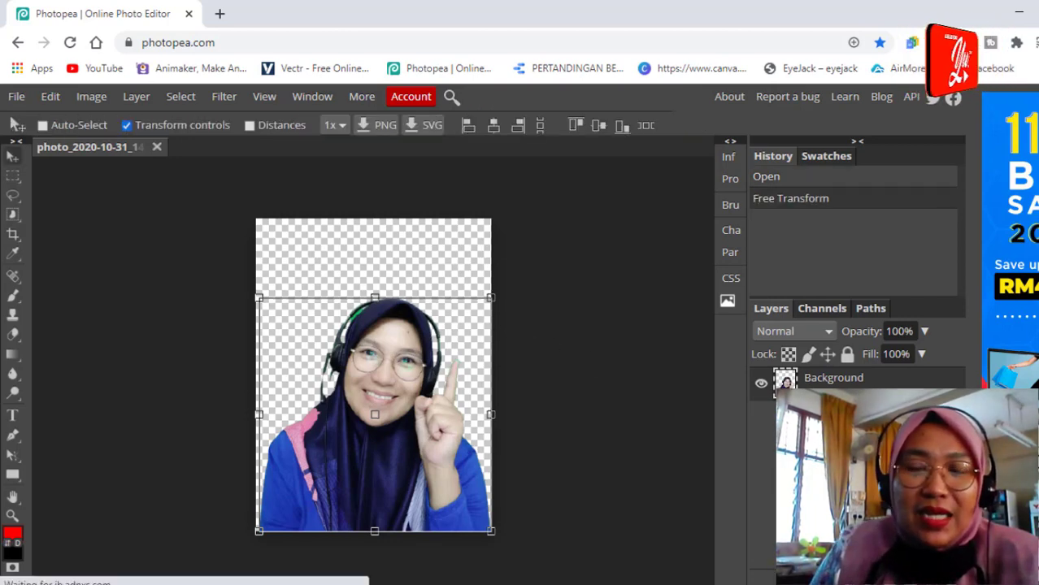
Step: Give the selfie layer a white (ffffff) 5 px Stroke style, then add a new empty layer
{"action": "double_click", "coordinate": [894, 378]}
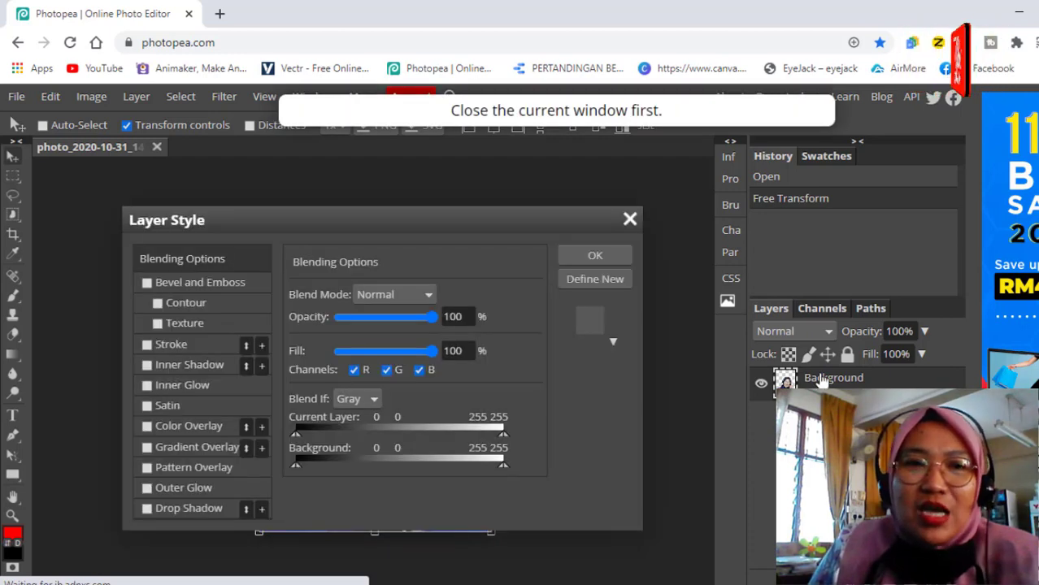
{"action": "left_click_drag", "start_coordinate": [293, 218], "coordinate": [777, 205]}
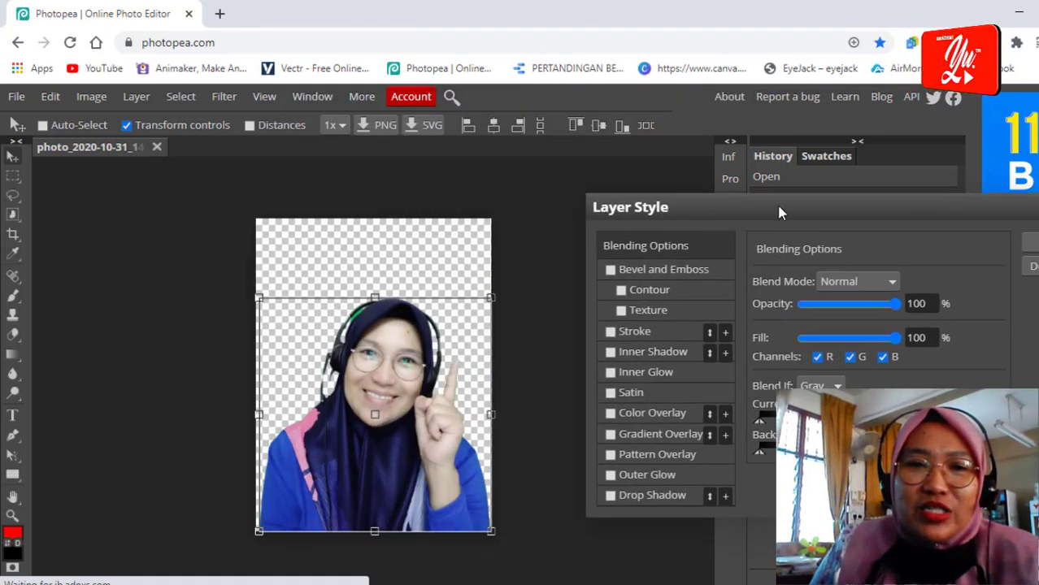
{"action": "left_click", "coordinate": [631, 332]}
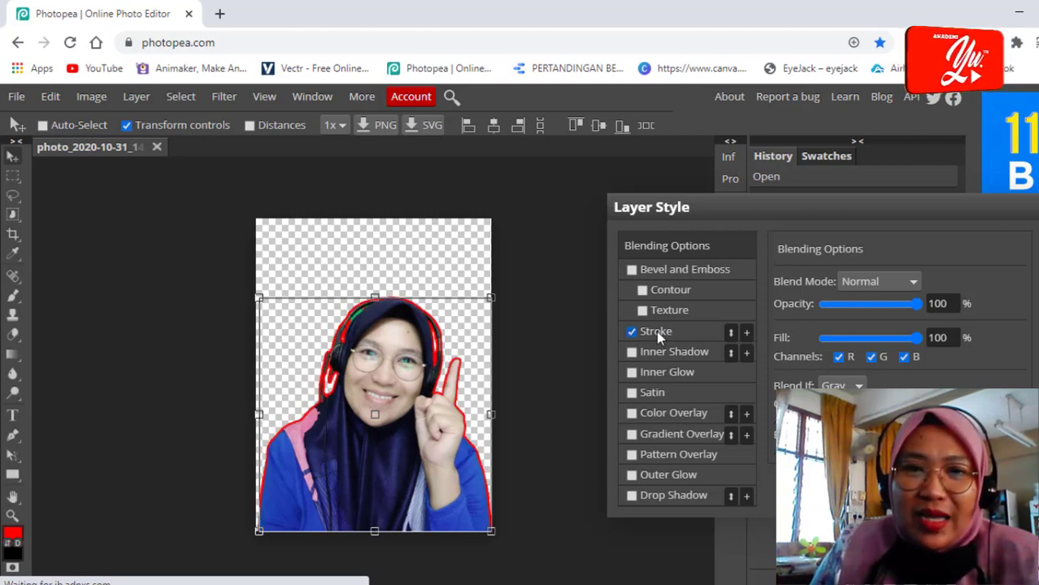
{"action": "left_click", "coordinate": [656, 331]}
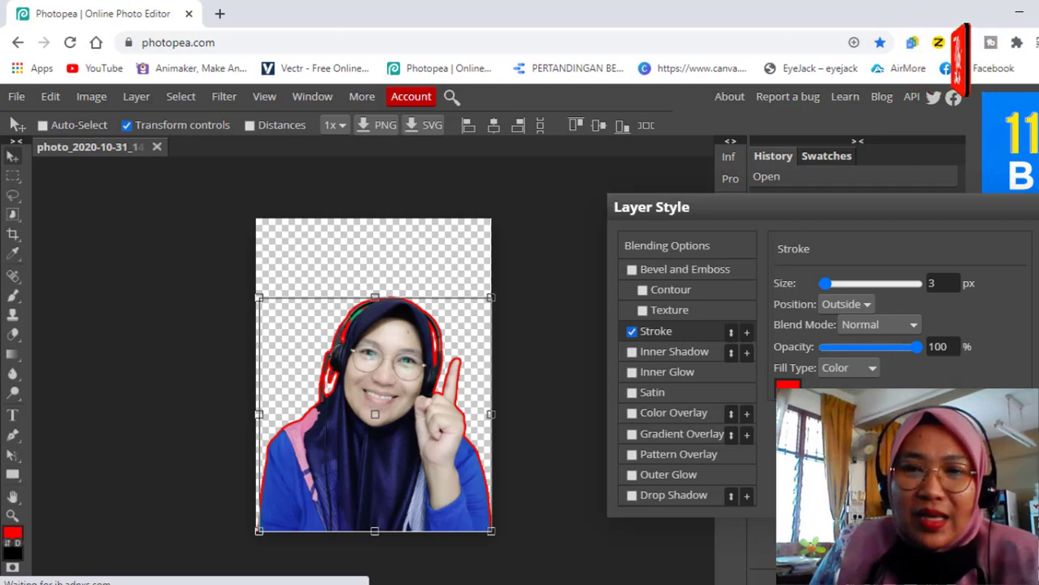
{"action": "left_click", "coordinate": [787, 385]}
{"action": "left_click", "coordinate": [258, 372]}
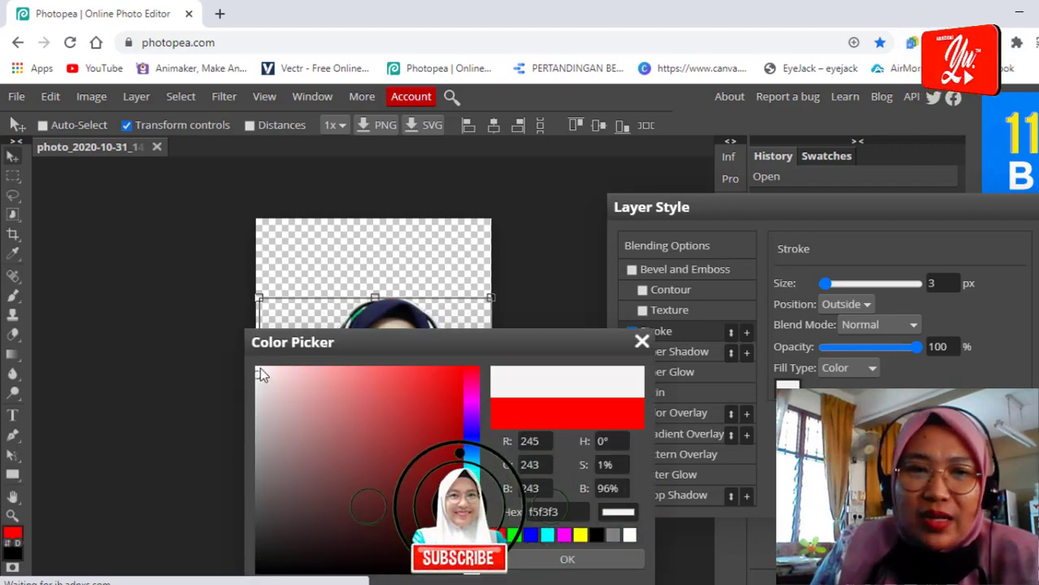
{"action": "left_click_drag", "start_coordinate": [259, 370], "coordinate": [252, 364]}
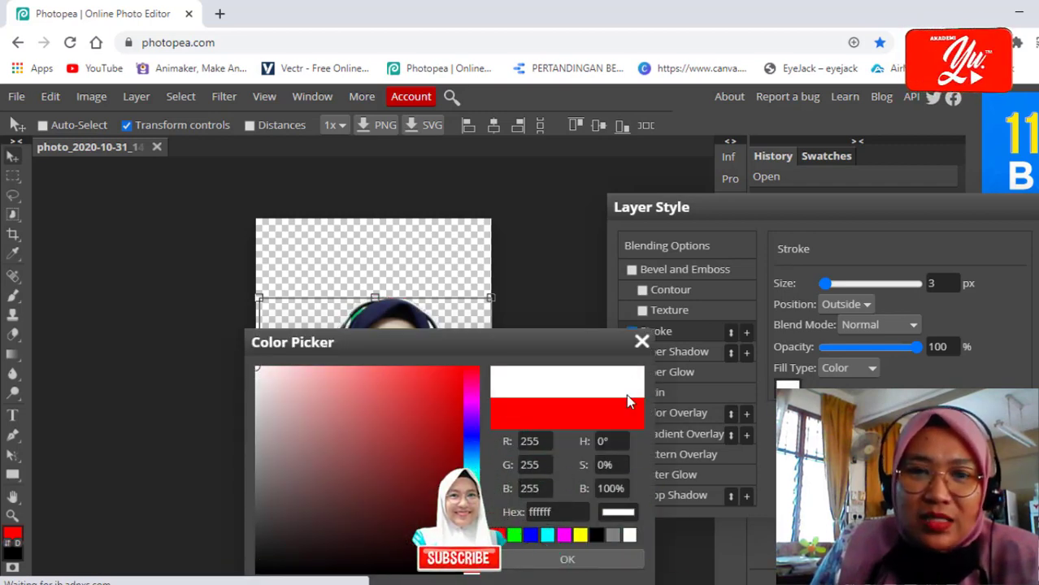
{"action": "left_click", "coordinate": [578, 559]}
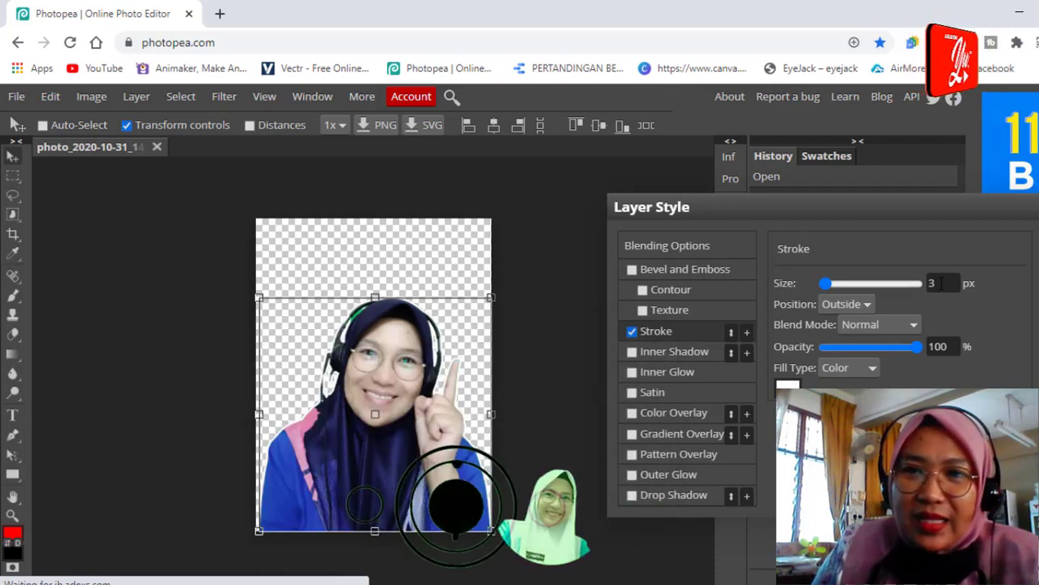
{"action": "double_click", "coordinate": [941, 283]}
{"action": "type", "text": "5"}
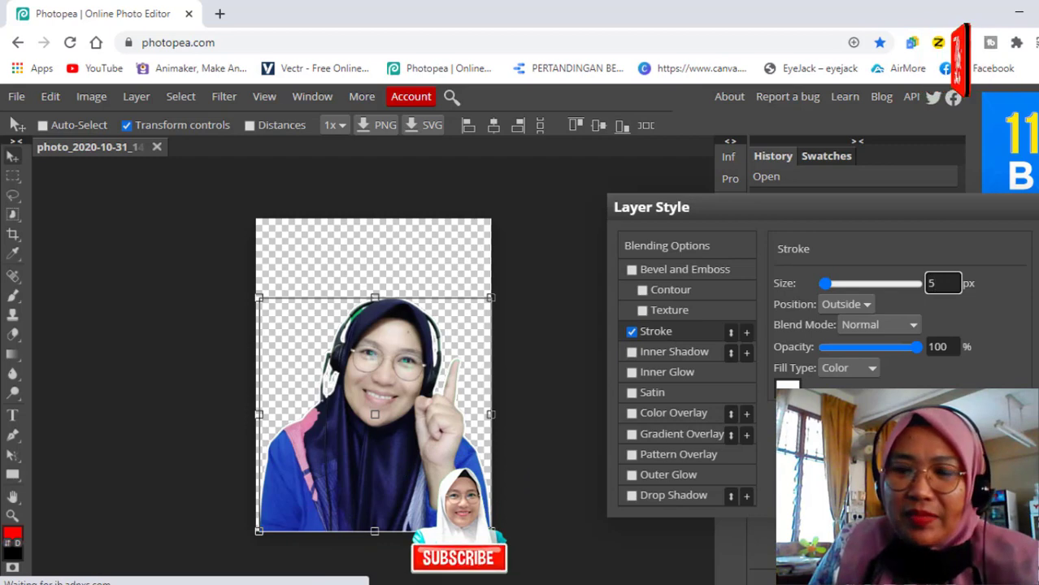
{"action": "left_click", "coordinate": [1029, 281]}
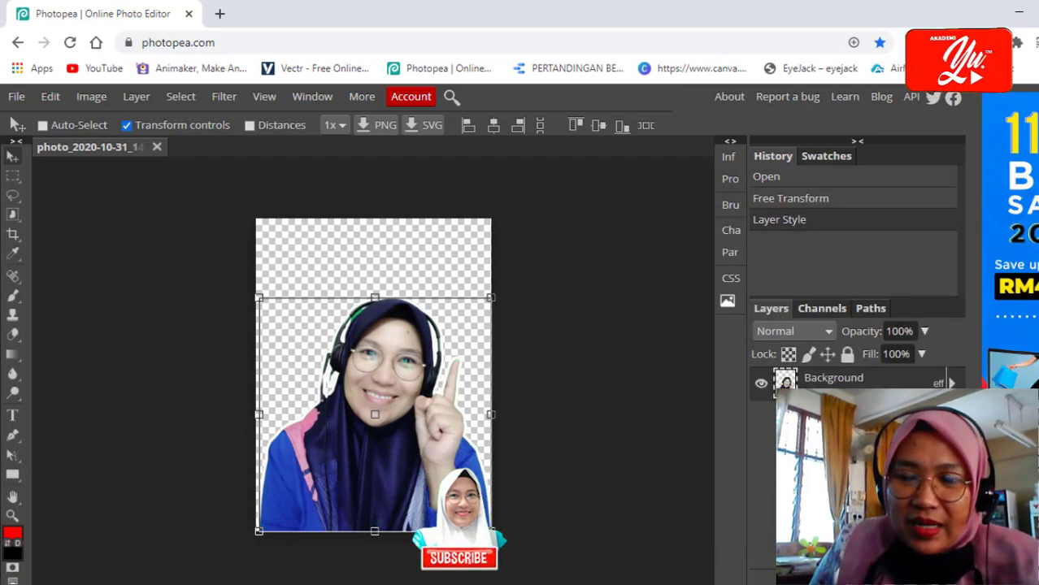
{"action": "key", "text": "ctrl+shift+n"}
Step: Preview the outline over a black-filled layer beneath, widen the stroke to 9 px, then delete that layer
{"action": "key", "text": "ctrl+bracketleft"}
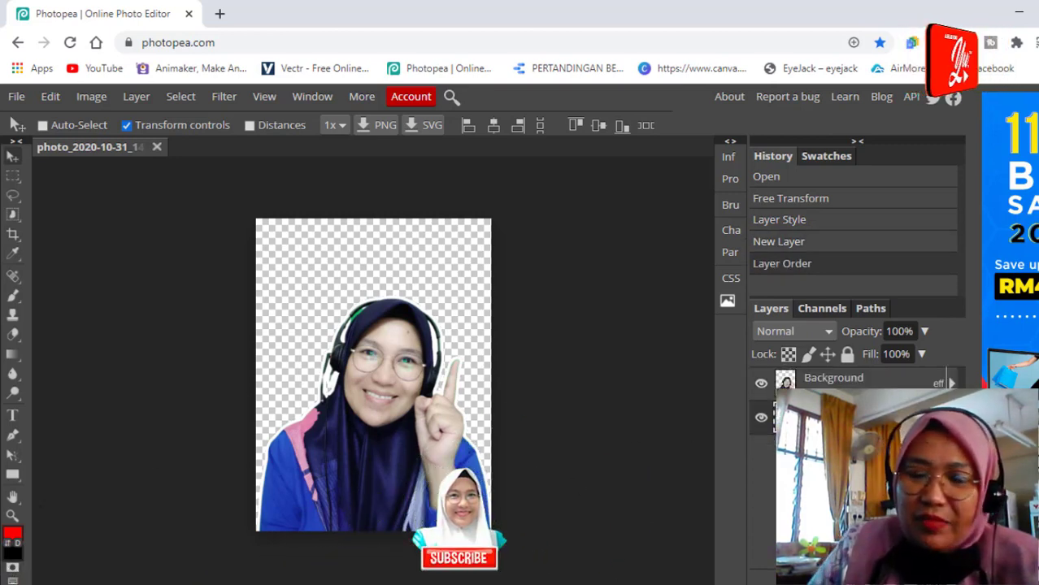
{"action": "key", "text": "ctrl+BackSpace"}
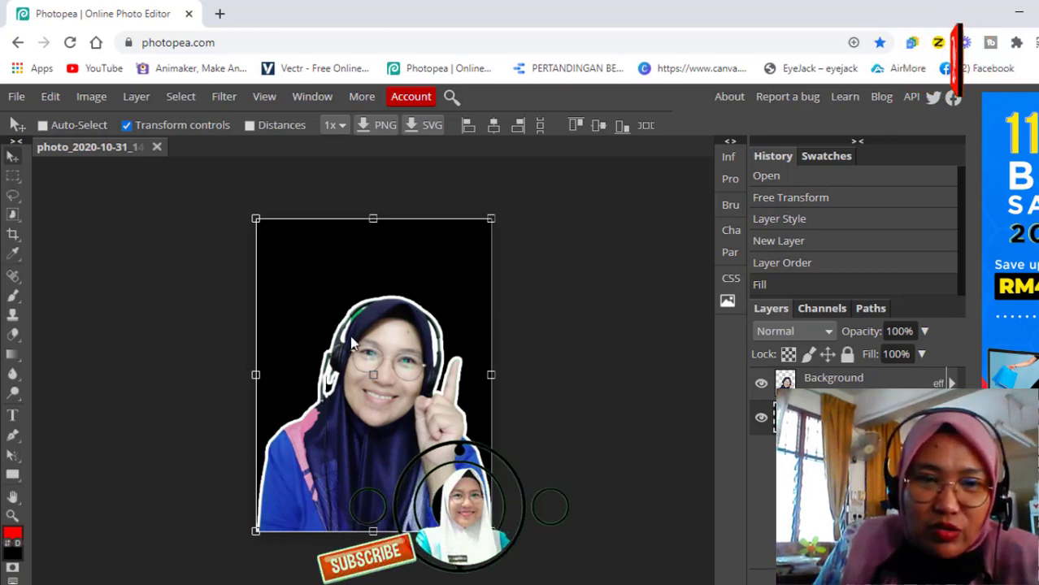
{"action": "double_click", "coordinate": [874, 387]}
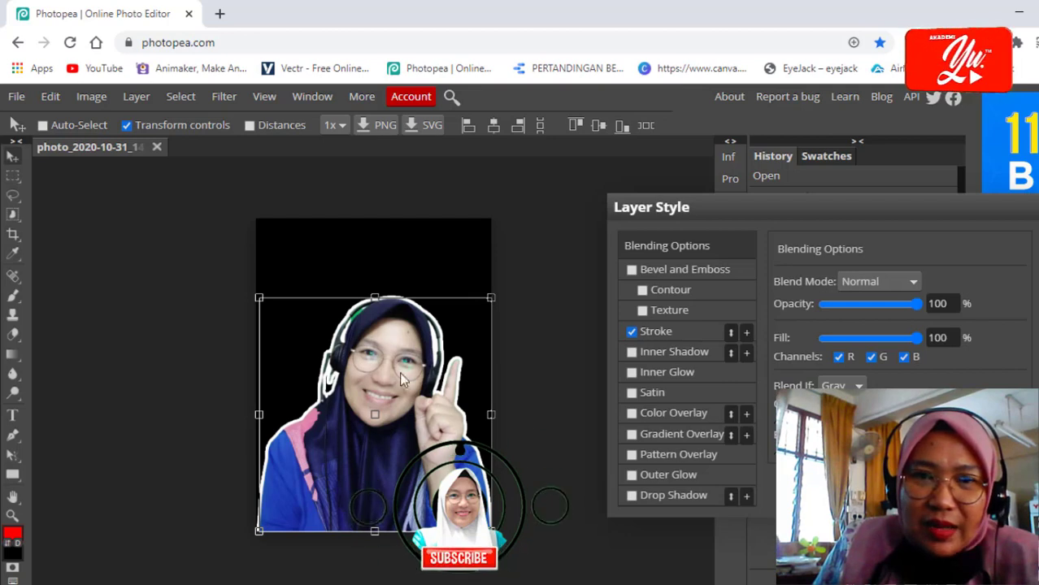
{"action": "left_click", "coordinate": [655, 332]}
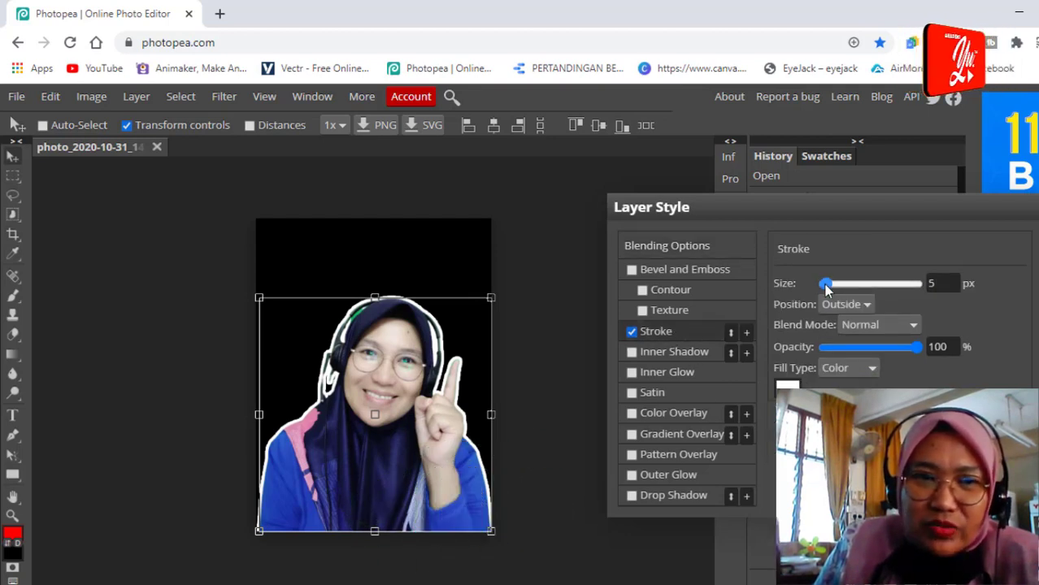
{"action": "left_click_drag", "start_coordinate": [825, 289], "coordinate": [826, 289]}
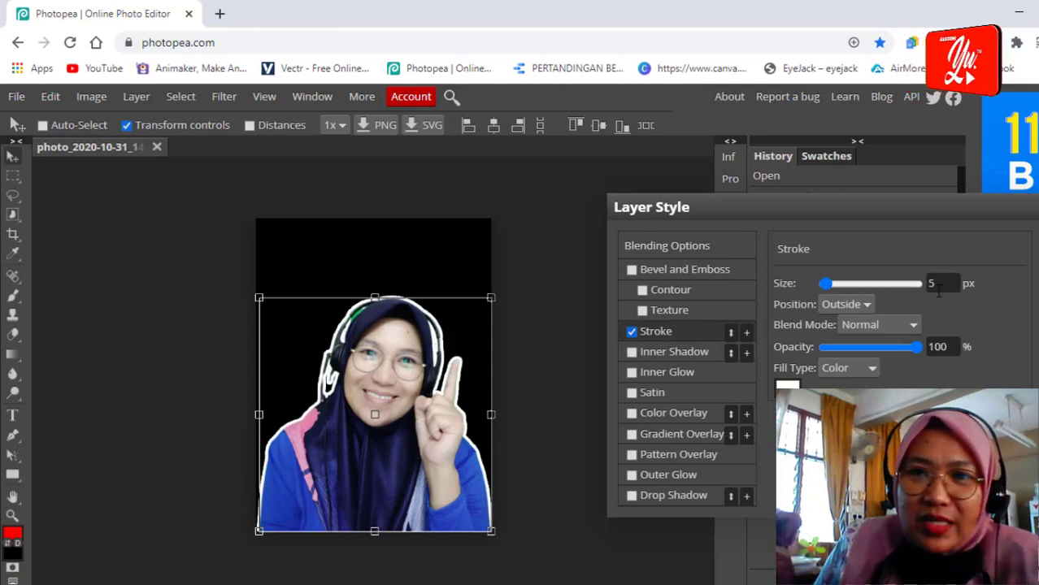
{"action": "key", "text": "Return"}
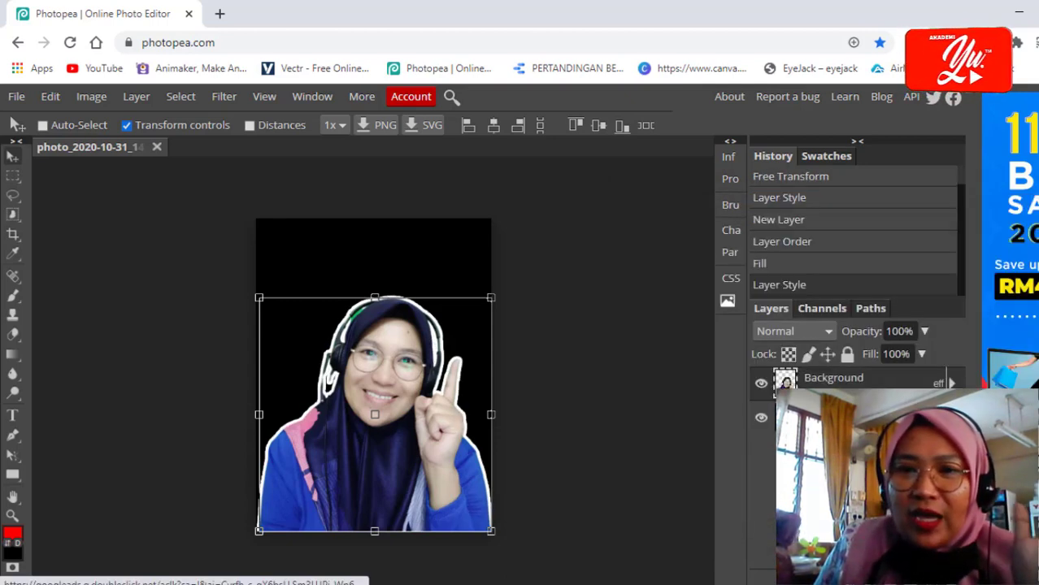
{"action": "key", "text": "alt+bracketleft"}
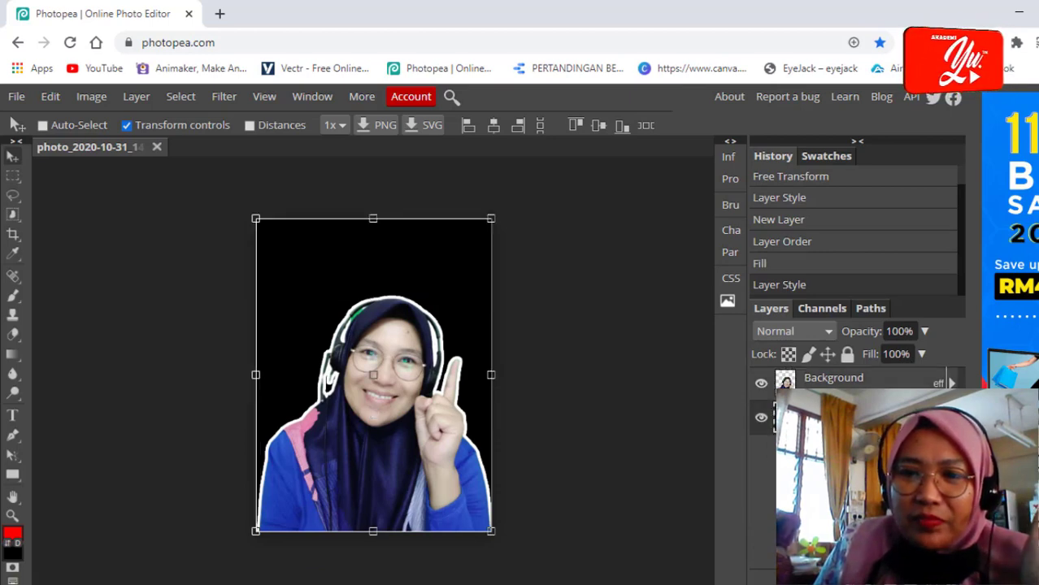
{"action": "key", "text": "Delete"}
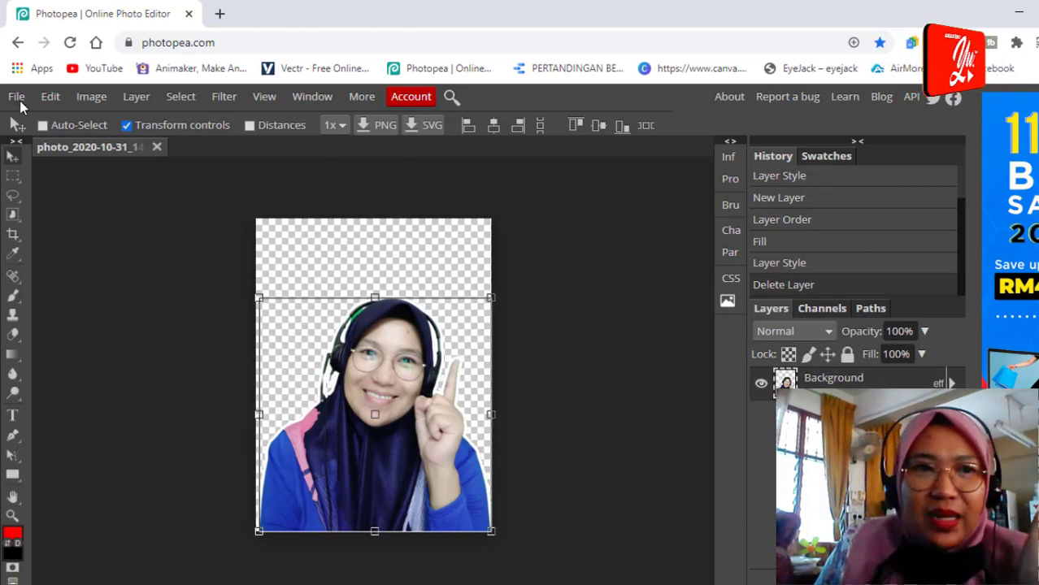
Step: Export the outlined selfie as a PNG named 'test canva.png'
{"action": "left_click", "coordinate": [17, 98]}
{"action": "mouse_move", "coordinate": [47, 334]}
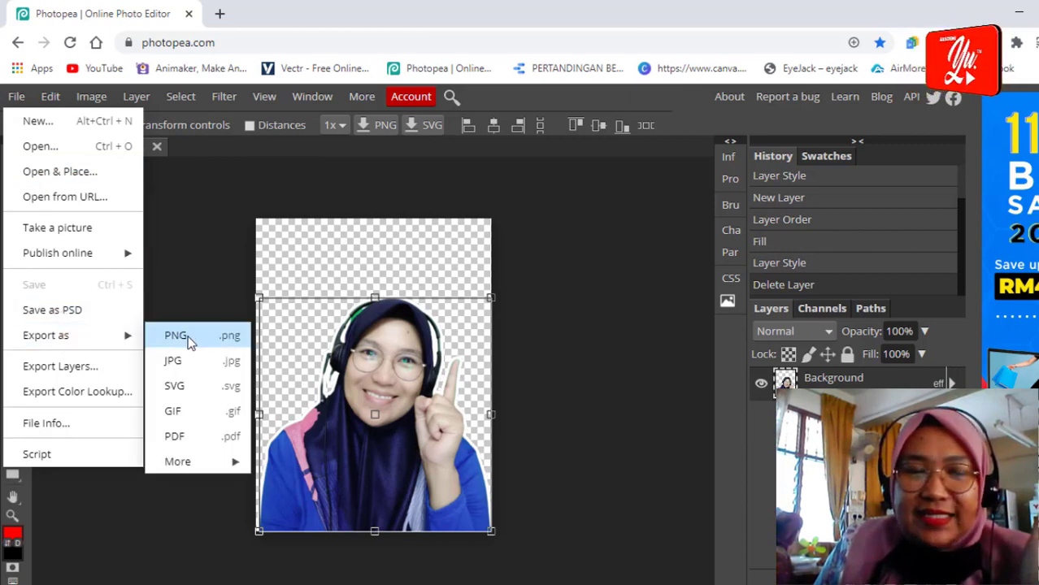
{"action": "left_click", "coordinate": [188, 337]}
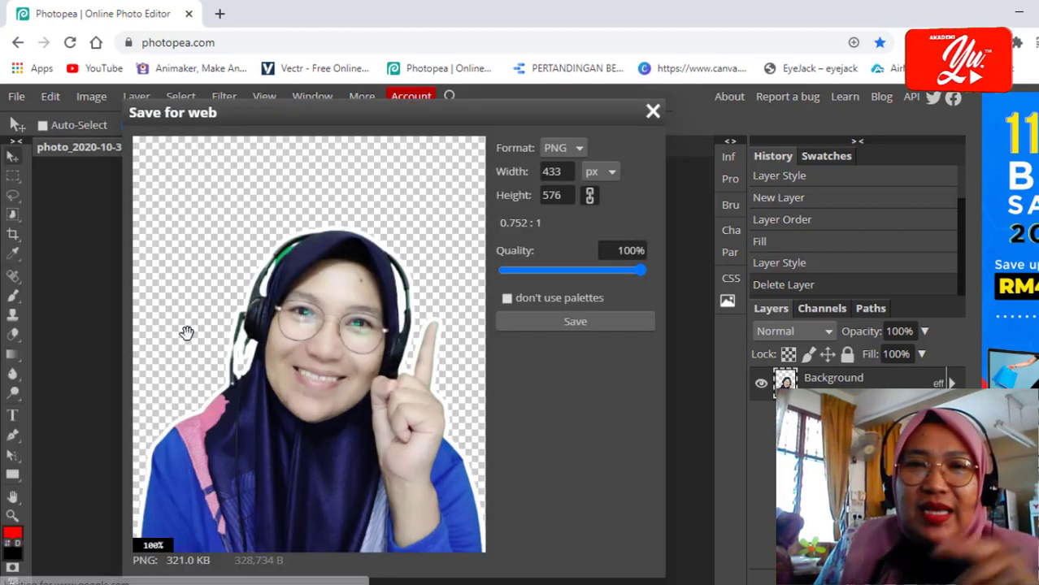
{"action": "left_click", "coordinate": [577, 323]}
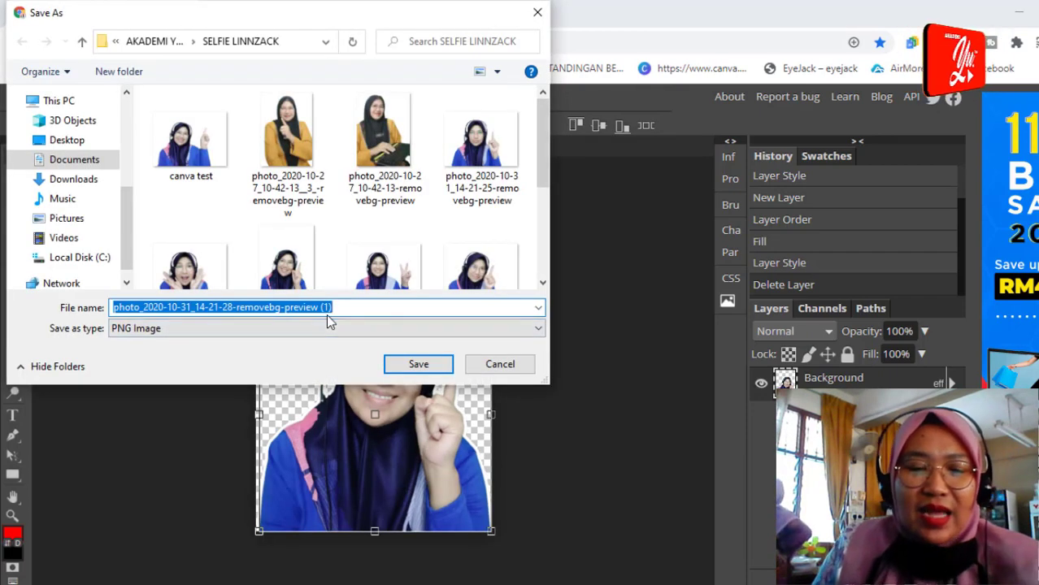
{"action": "type", "text": "test canva"}
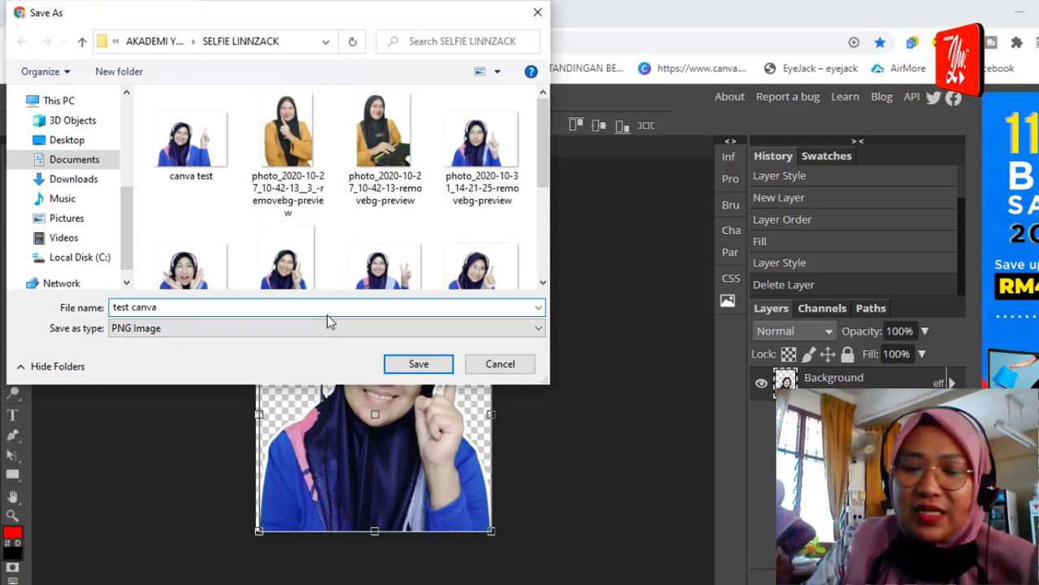
{"action": "key", "text": "Return"}
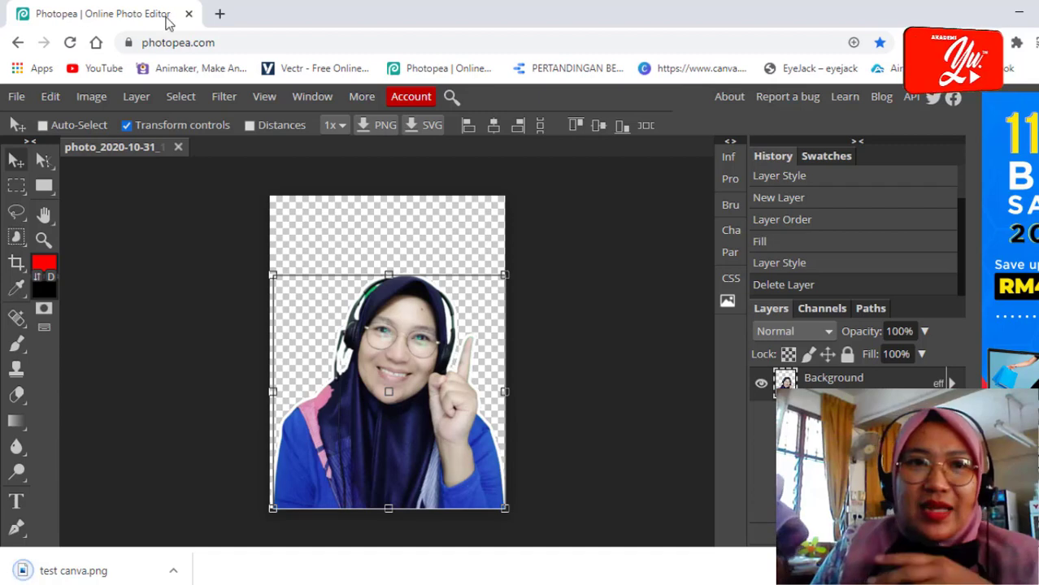
Step: Leave Photopea without saving and load the Canva home page in a new tab
{"action": "left_click", "coordinate": [219, 14]}
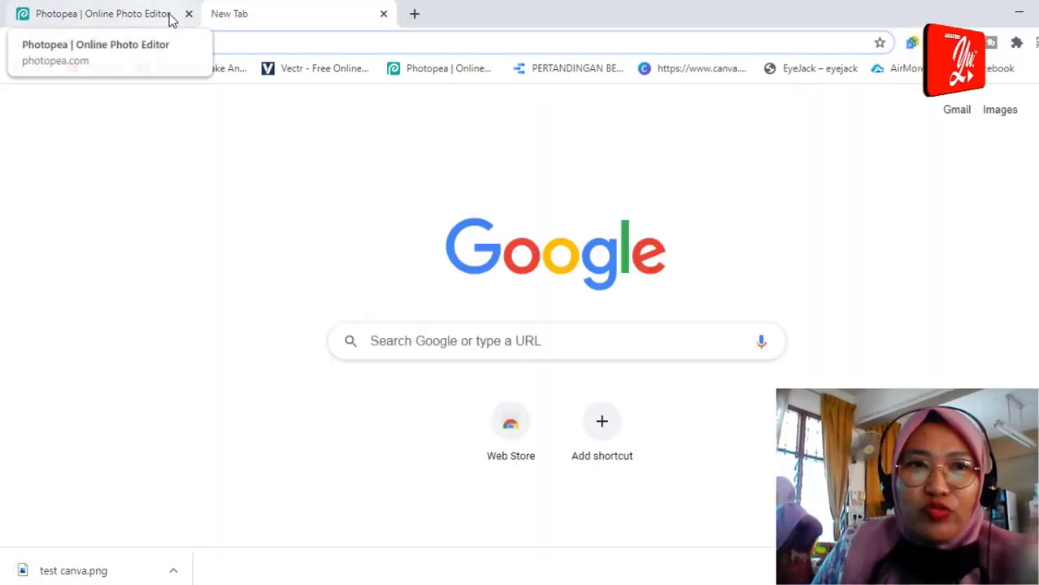
{"action": "left_click", "coordinate": [187, 15]}
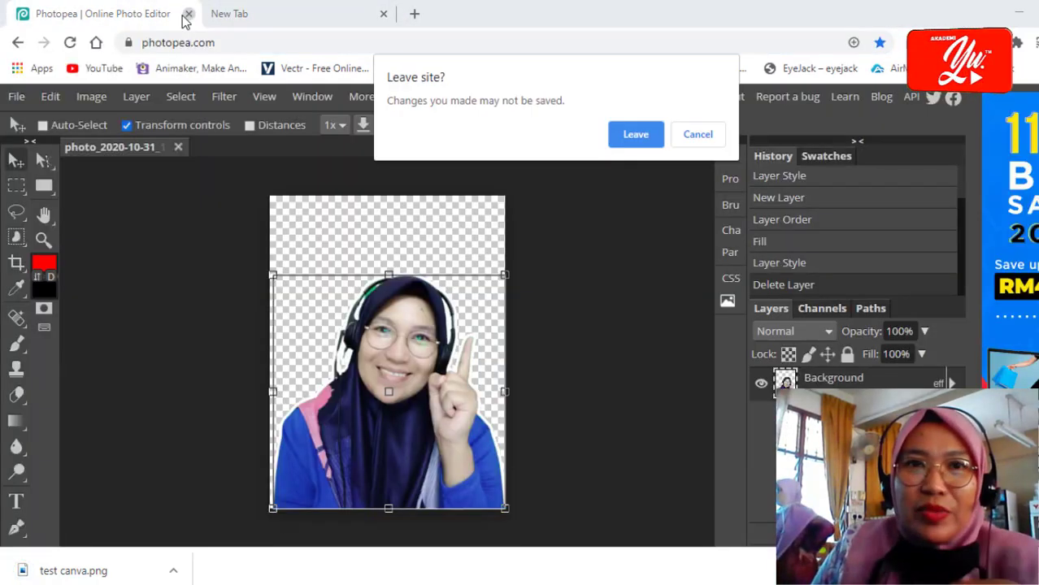
{"action": "left_click", "coordinate": [635, 136]}
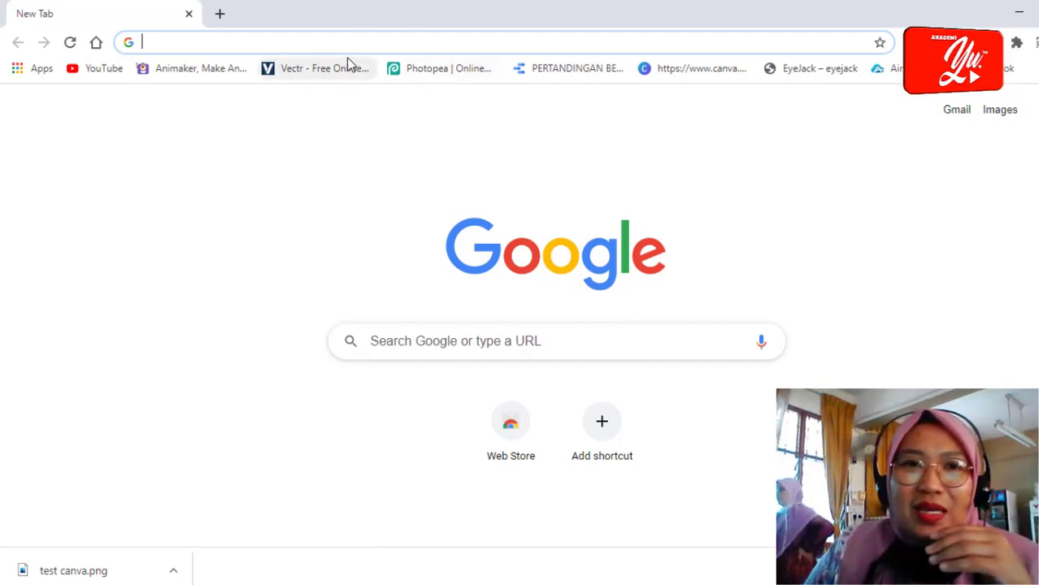
{"action": "left_click", "coordinate": [673, 69]}
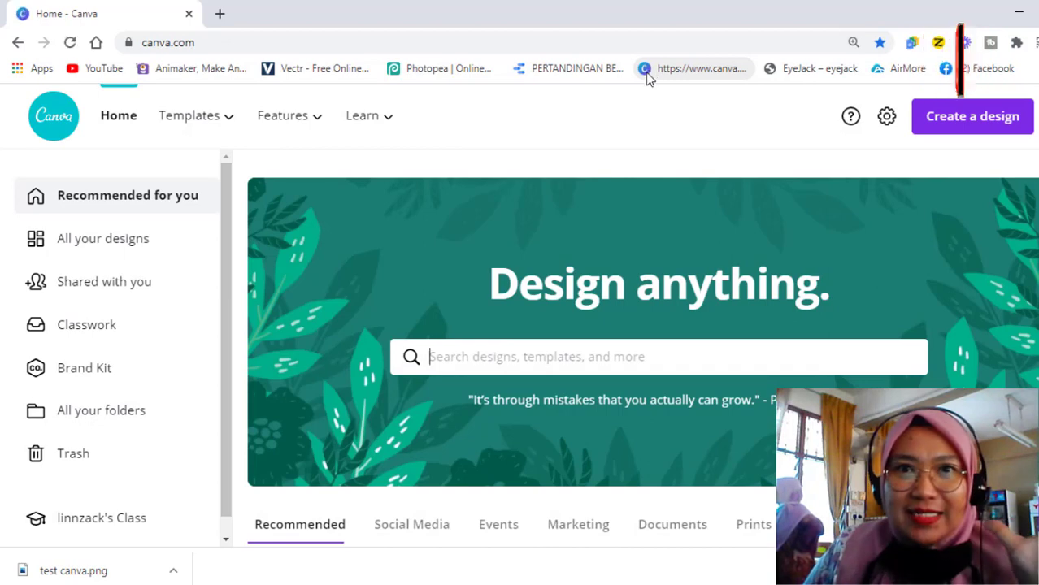
Step: Create a new blank poster design and show rulers around the page
{"action": "left_click", "coordinate": [970, 126]}
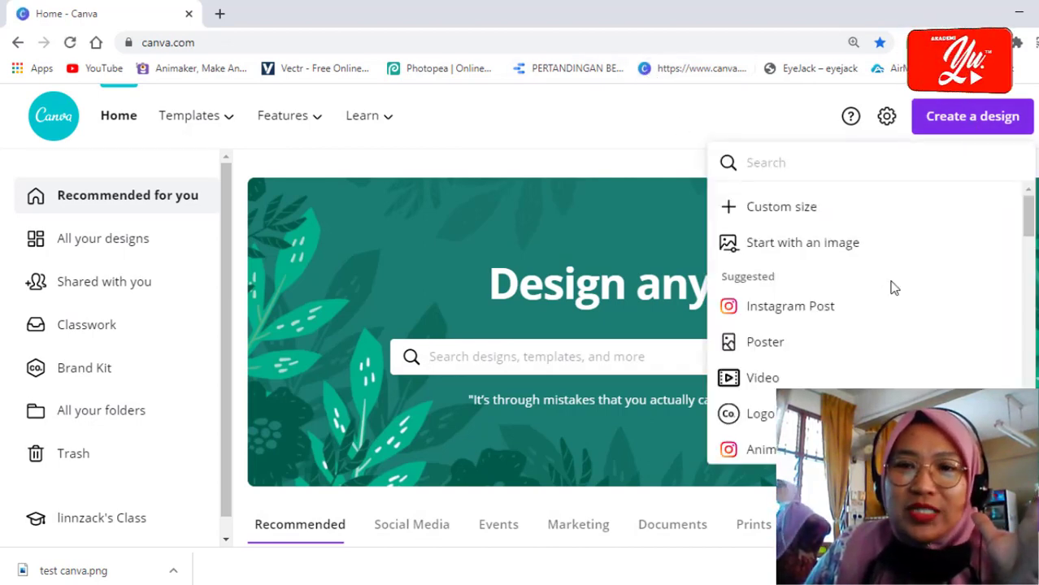
{"action": "left_click", "coordinate": [796, 350]}
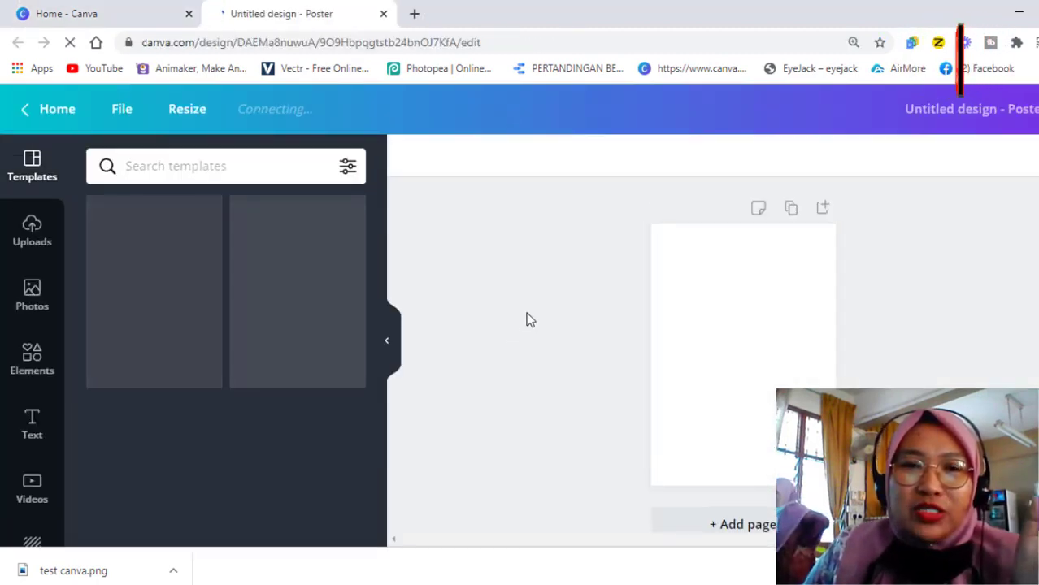
{"action": "left_click", "coordinate": [116, 115]}
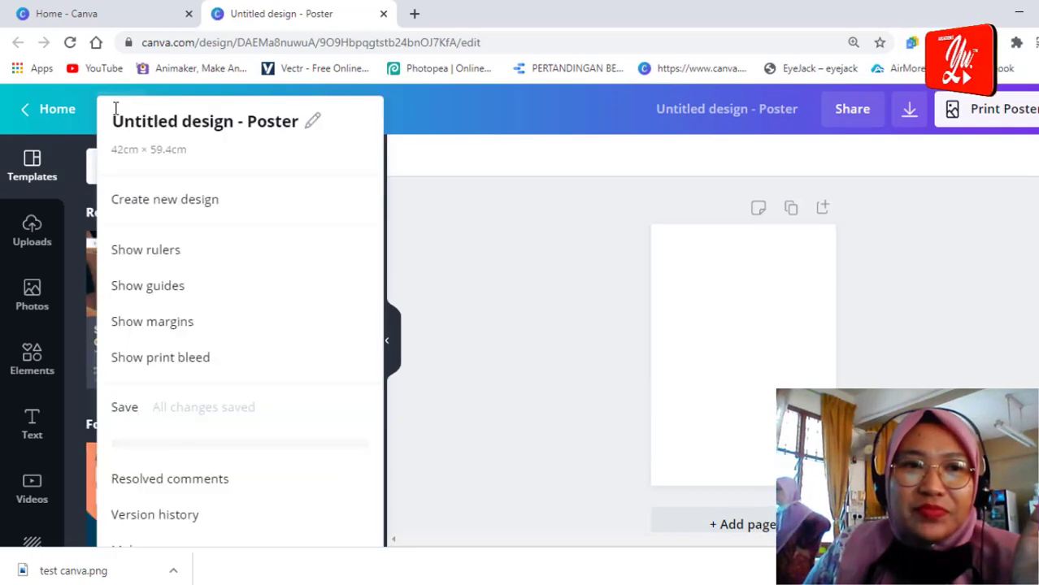
{"action": "left_click", "coordinate": [124, 254]}
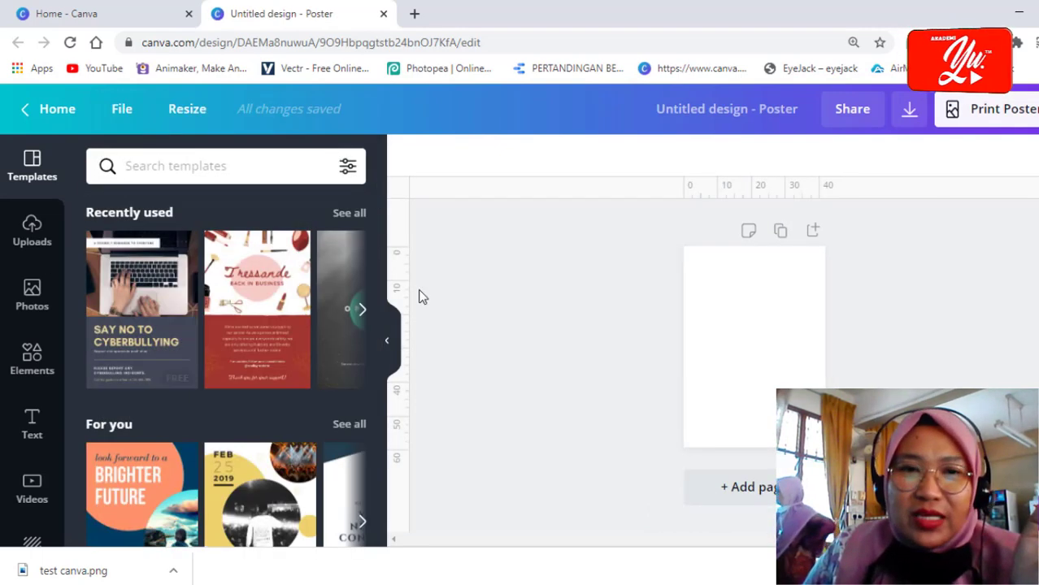
Step: Add left, right, top and bottom margin guides from the rulers, then zoom in
{"action": "mouse_move", "coordinate": [397, 287]}
{"action": "left_mouse_down"}
{"action": "mouse_move", "coordinate": [585, 236]}
{"action": "mouse_move", "coordinate": [556, 227]}
{"action": "left_mouse_up"}
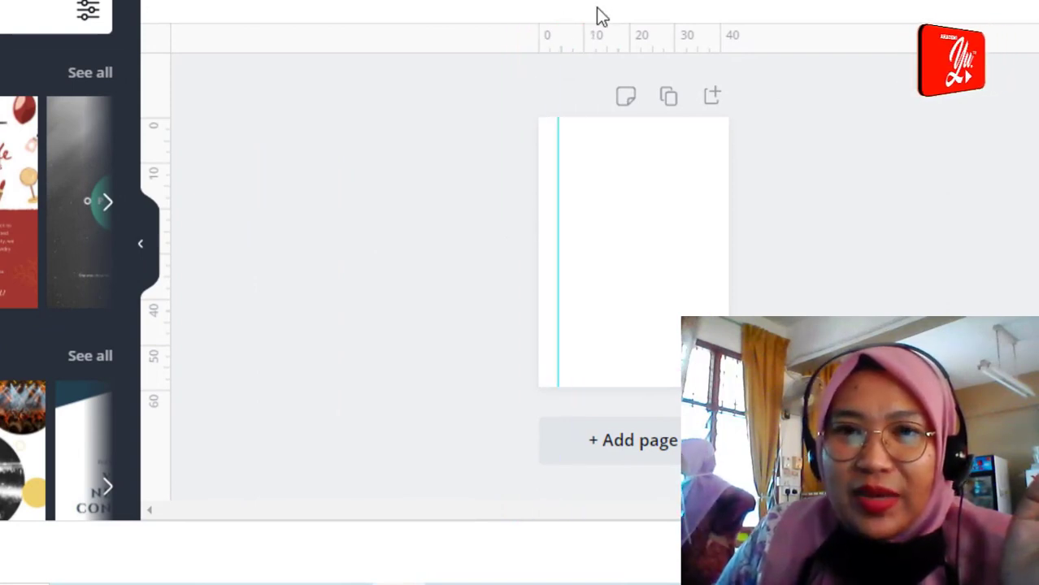
{"action": "left_click_drag", "start_coordinate": [599, 34], "coordinate": [605, 136]}
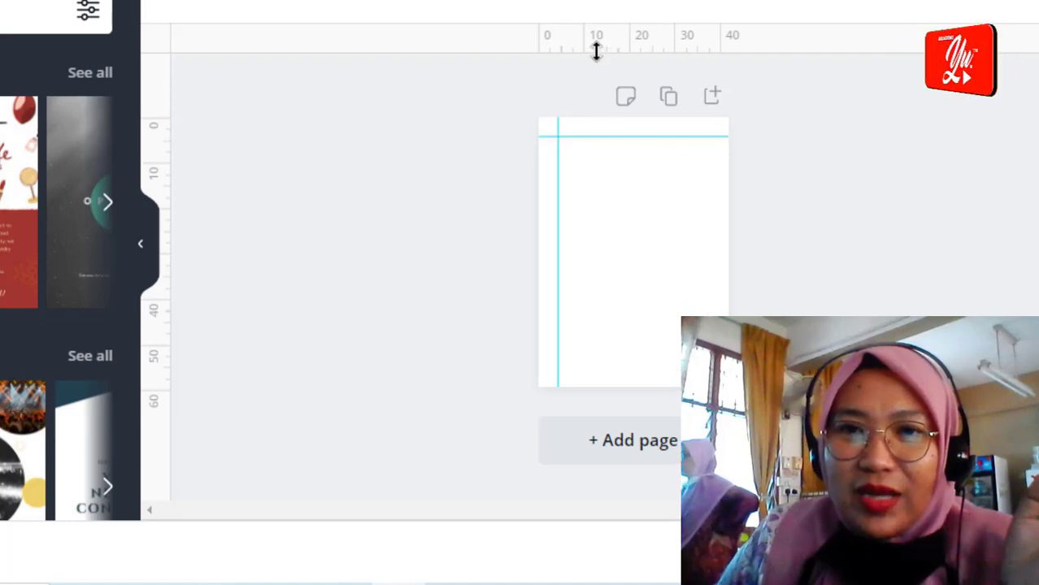
{"action": "left_click_drag", "start_coordinate": [155, 134], "coordinate": [711, 199]}
{"action": "mouse_move", "coordinate": [612, 38]}
{"action": "left_mouse_down"}
{"action": "mouse_move", "coordinate": [624, 370]}
{"action": "mouse_move", "coordinate": [605, 343]}
{"action": "left_mouse_up"}
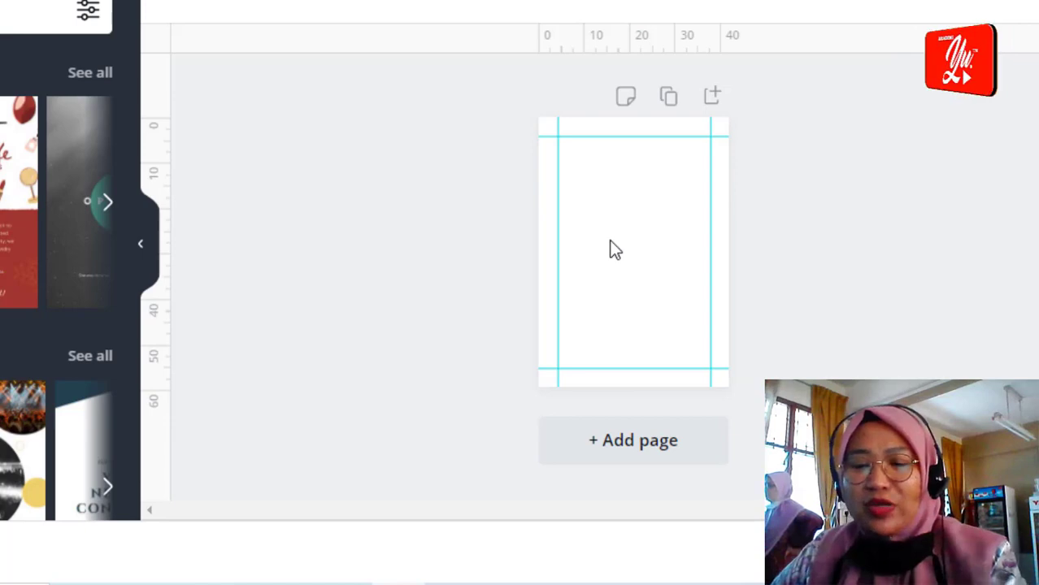
{"action": "key", "text": "ctrl+plus"}
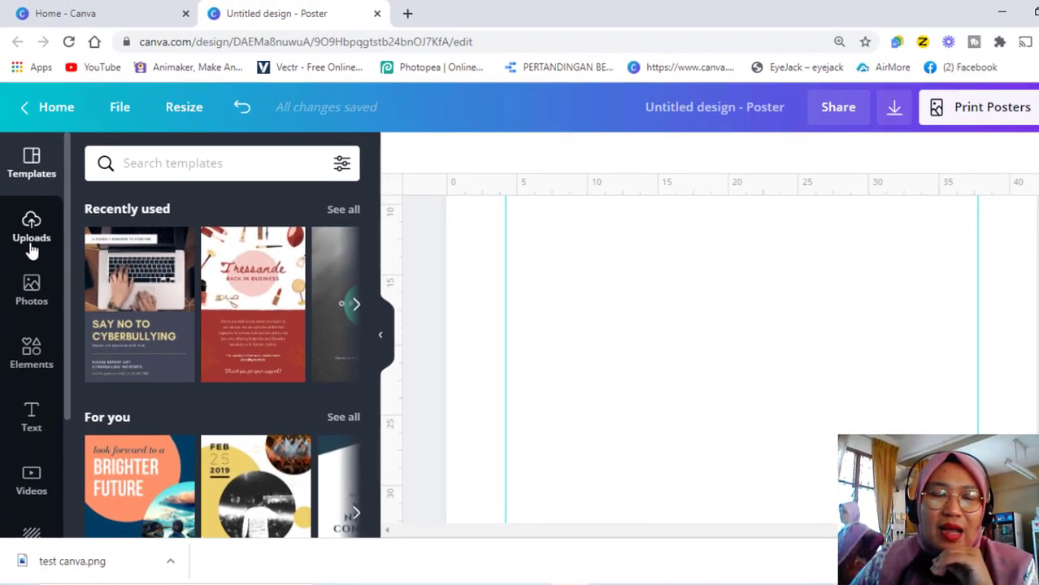
Step: Upload the 'test canva' selfie image from the device into Uploads
{"action": "left_click", "coordinate": [33, 237]}
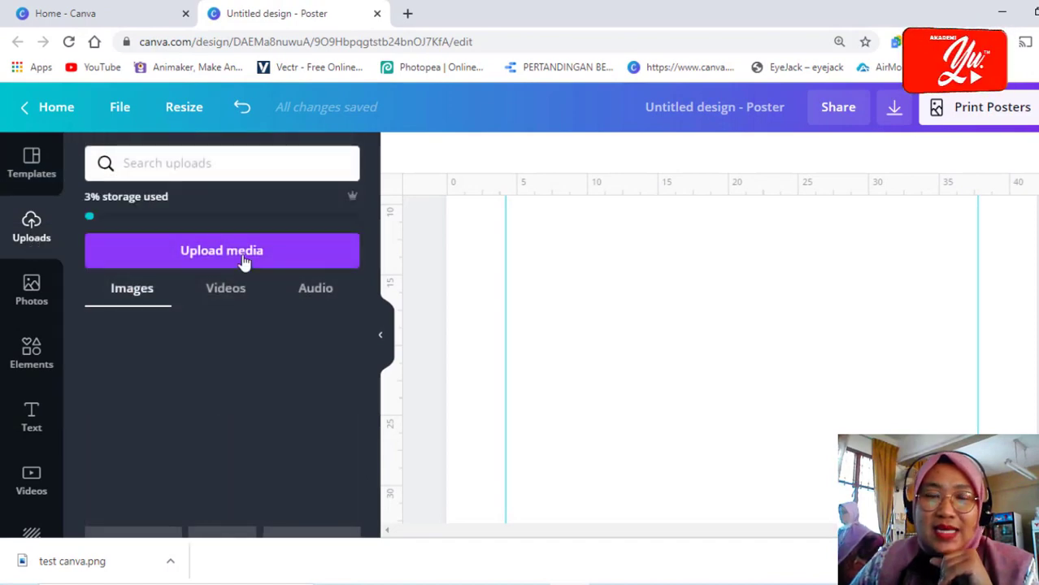
{"action": "left_click", "coordinate": [243, 254]}
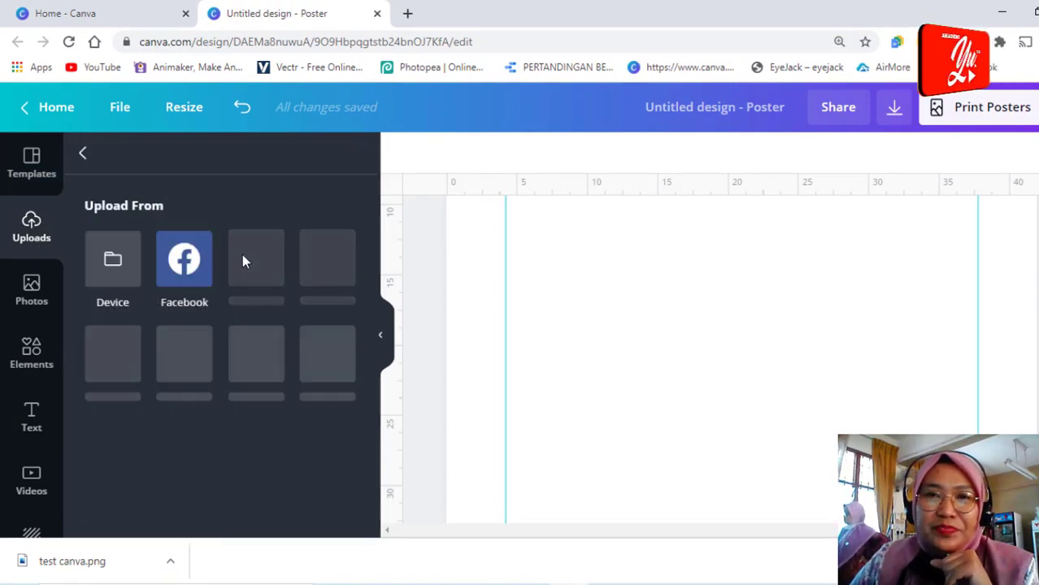
{"action": "left_click", "coordinate": [129, 269]}
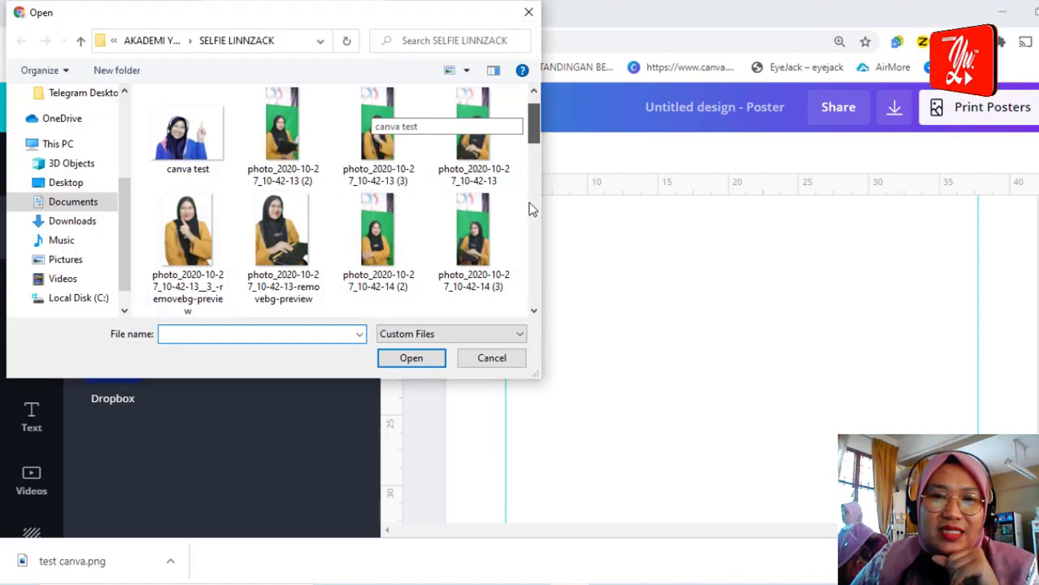
{"action": "scroll", "coordinate": [528, 207], "scroll_direction": "down", "scroll_amount": 10}
{"action": "left_click", "coordinate": [384, 262]}
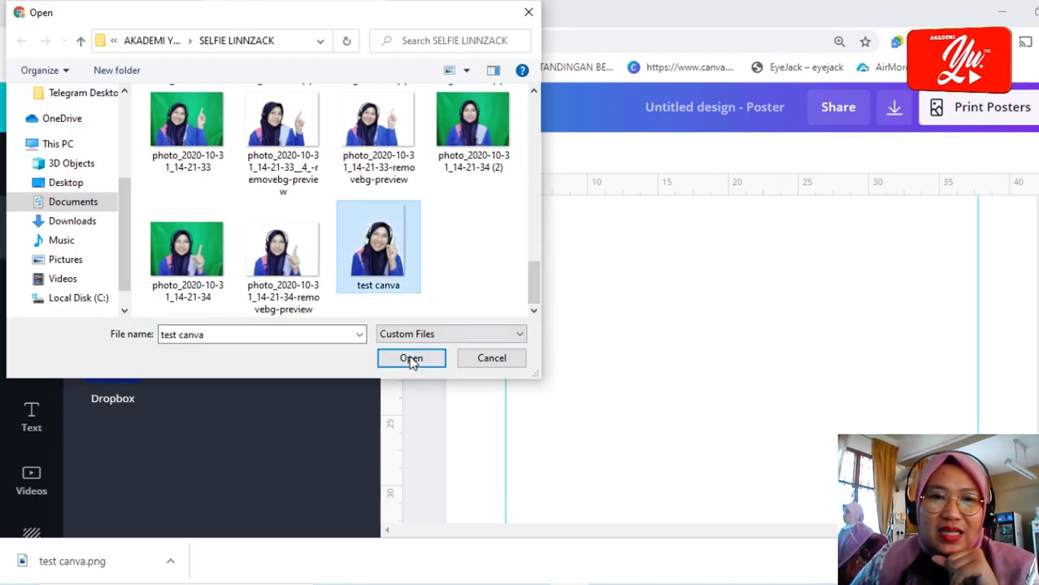
{"action": "left_click", "coordinate": [412, 359]}
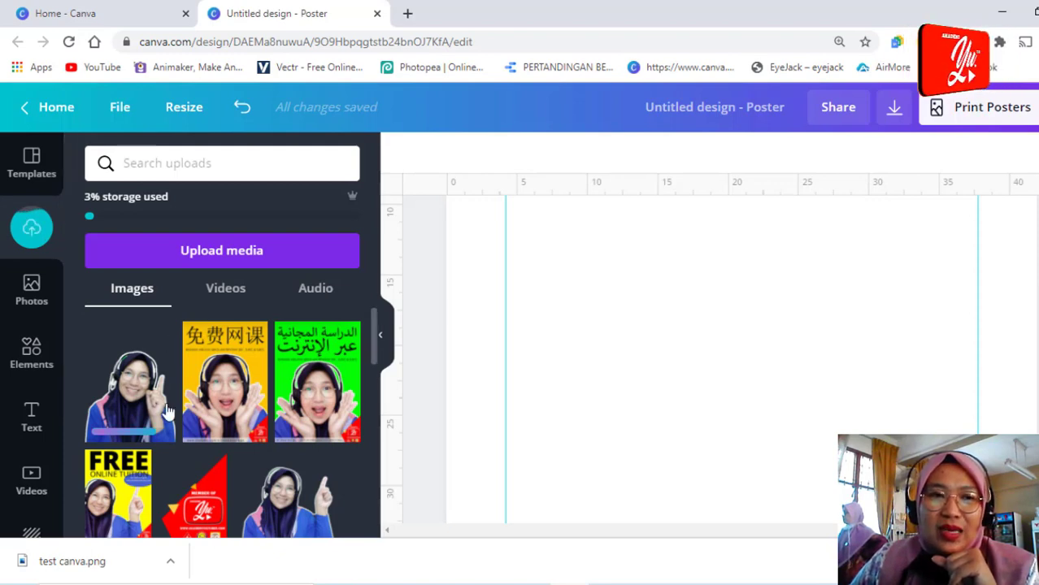
Step: Add the uploaded selfie to the poster and drag it down and left
{"action": "left_click", "coordinate": [124, 415]}
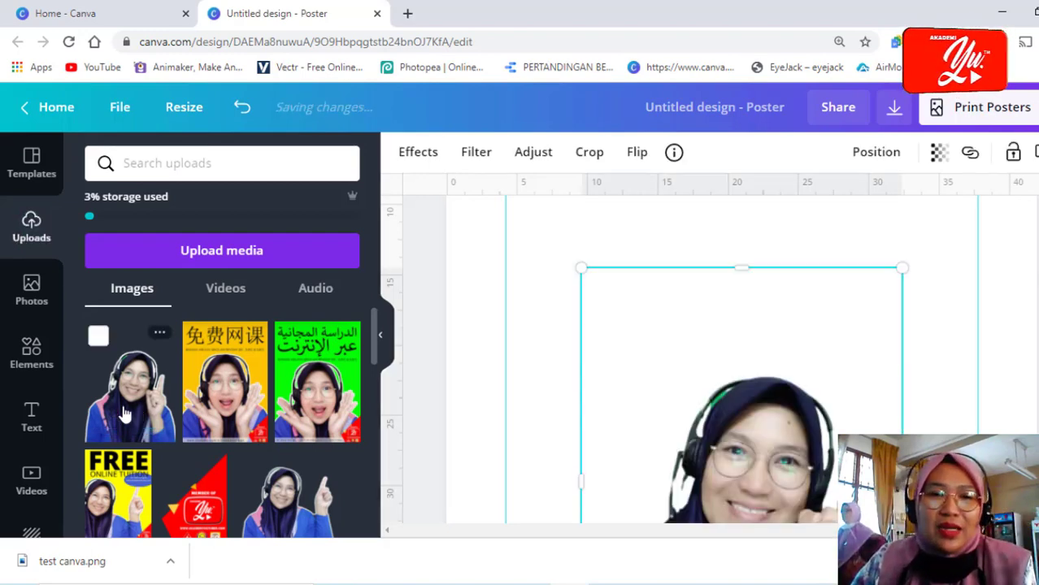
{"action": "left_click", "coordinate": [381, 336]}
{"action": "scroll", "coordinate": [583, 360], "scroll_direction": "down", "scroll_amount": 3}
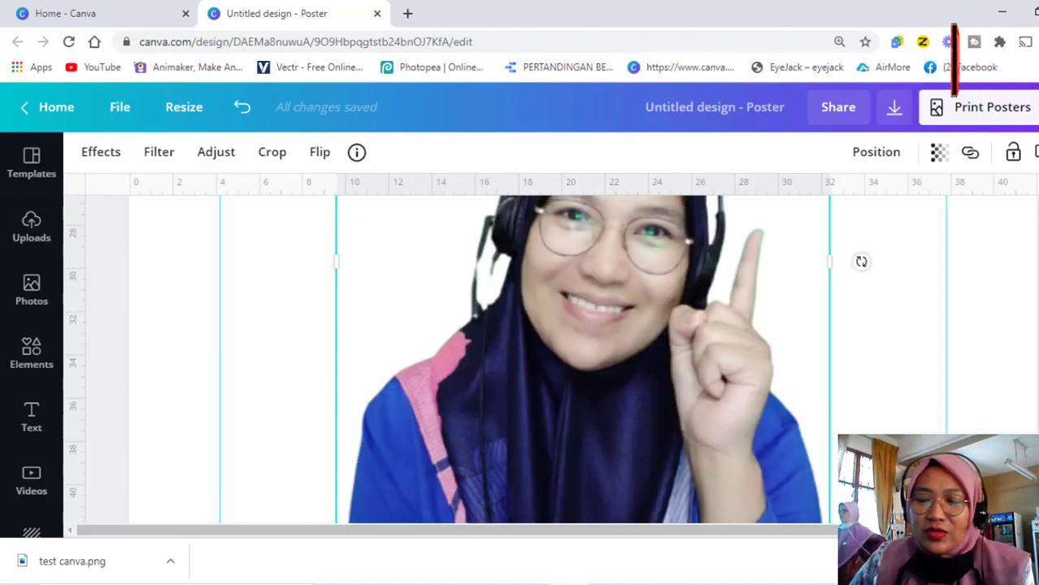
{"action": "key", "text": "Escape"}
{"action": "key", "text": "ctrl+minus"}
{"action": "key", "text": "ctrl+minus"}
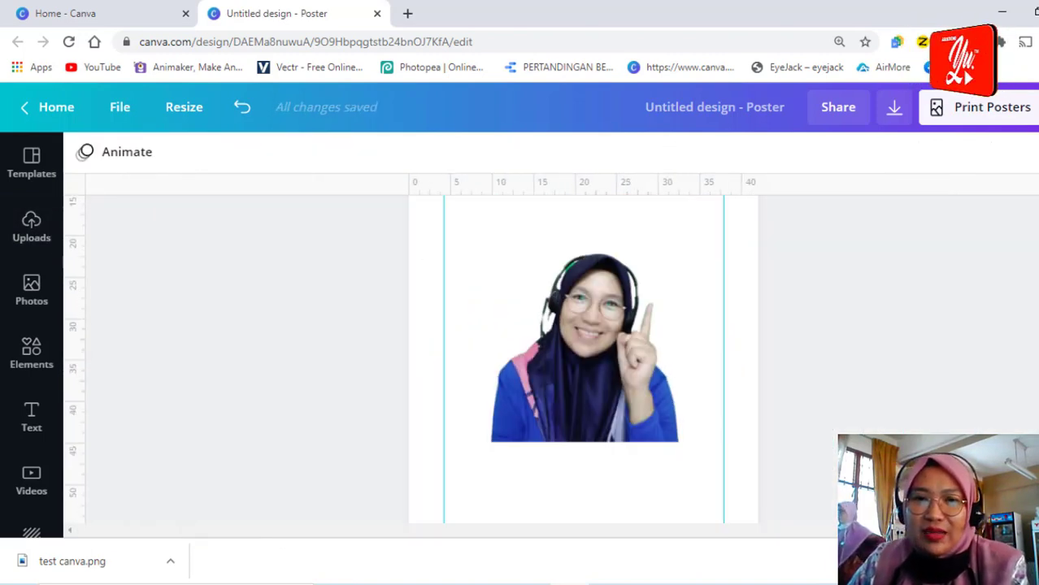
{"action": "key", "text": "ctrl+minus"}
{"action": "left_click", "coordinate": [588, 389]}
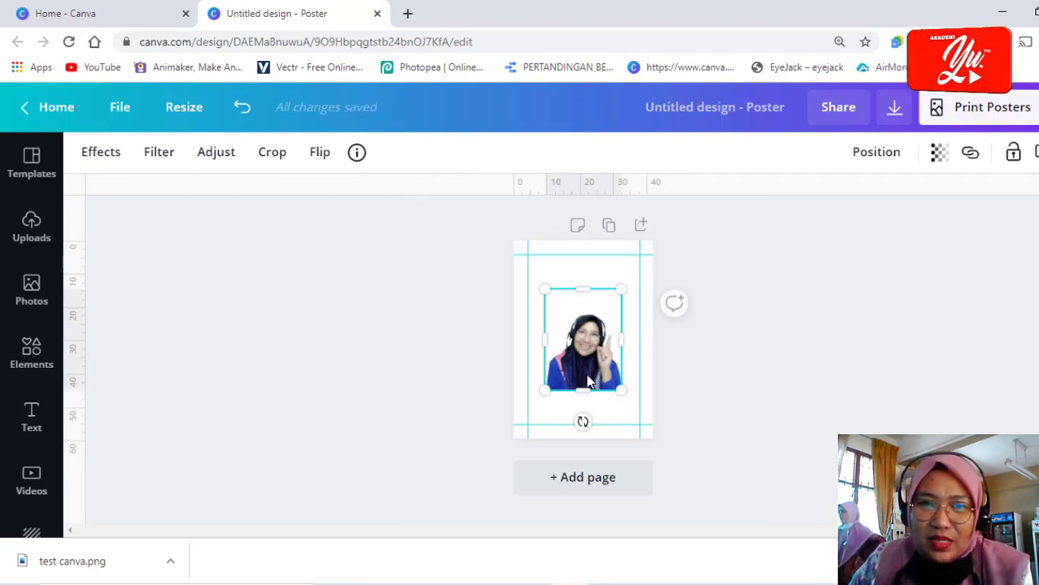
{"action": "left_click_drag", "start_coordinate": [588, 382], "coordinate": [559, 423]}
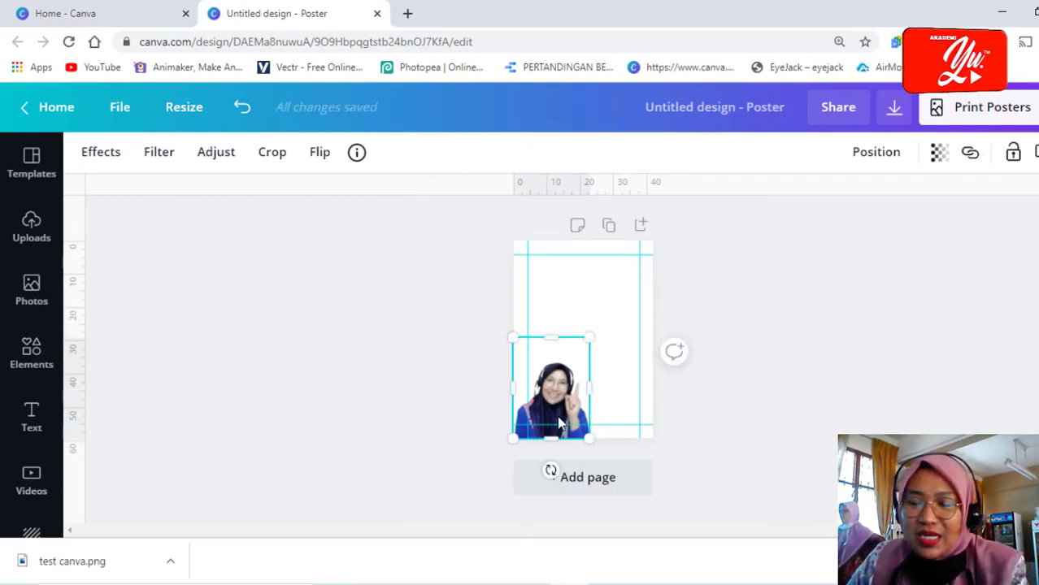
Step: Nudge the selfie slightly further left, then zoom back out
{"action": "key", "text": "ctrl+plus"}
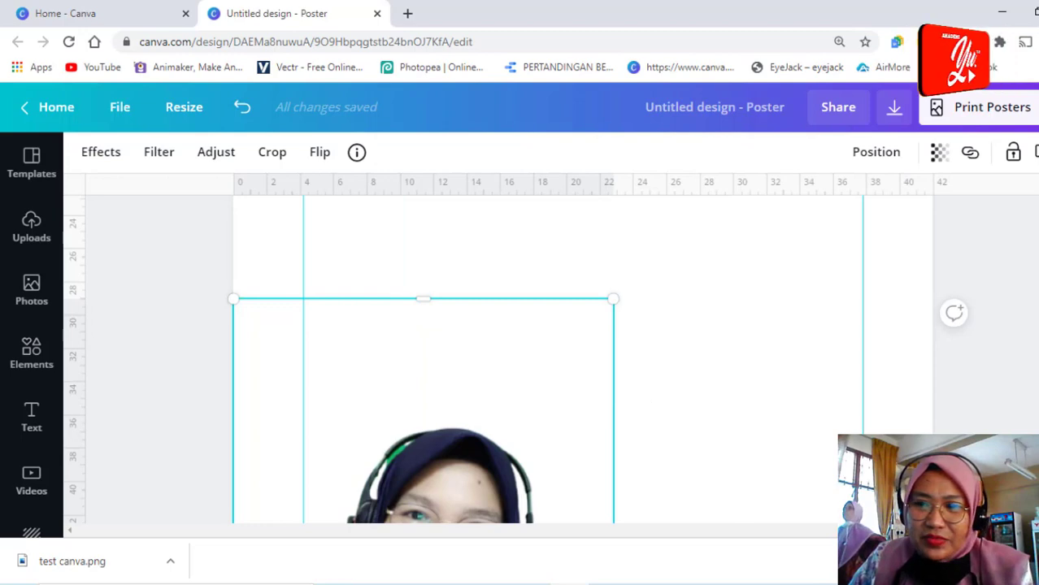
{"action": "scroll", "coordinate": [645, 525], "scroll_direction": "down", "scroll_amount": 5}
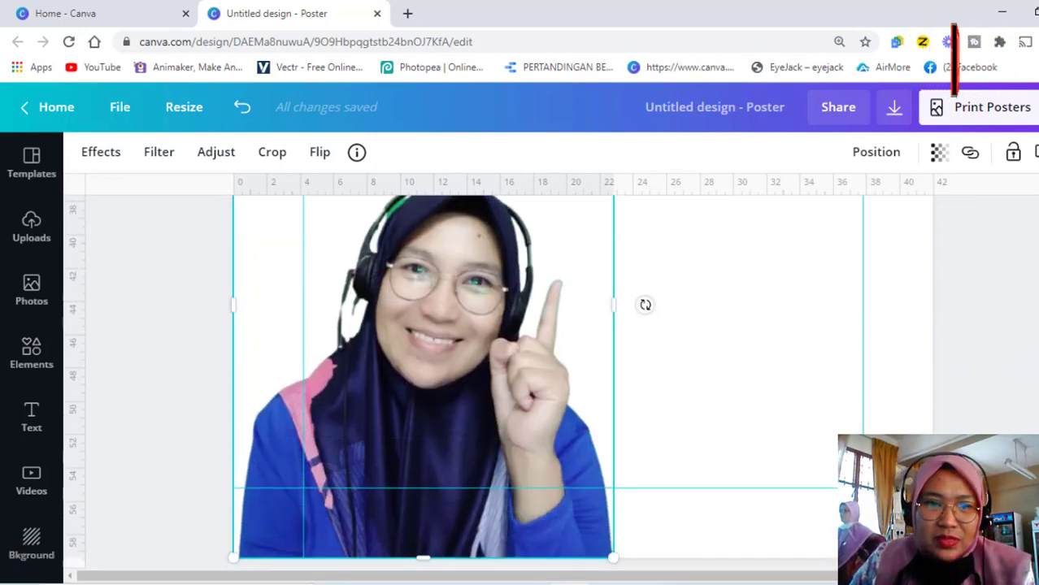
{"action": "left_click", "coordinate": [645, 305]}
{"action": "left_click_drag", "start_coordinate": [505, 430], "coordinate": [494, 429]}
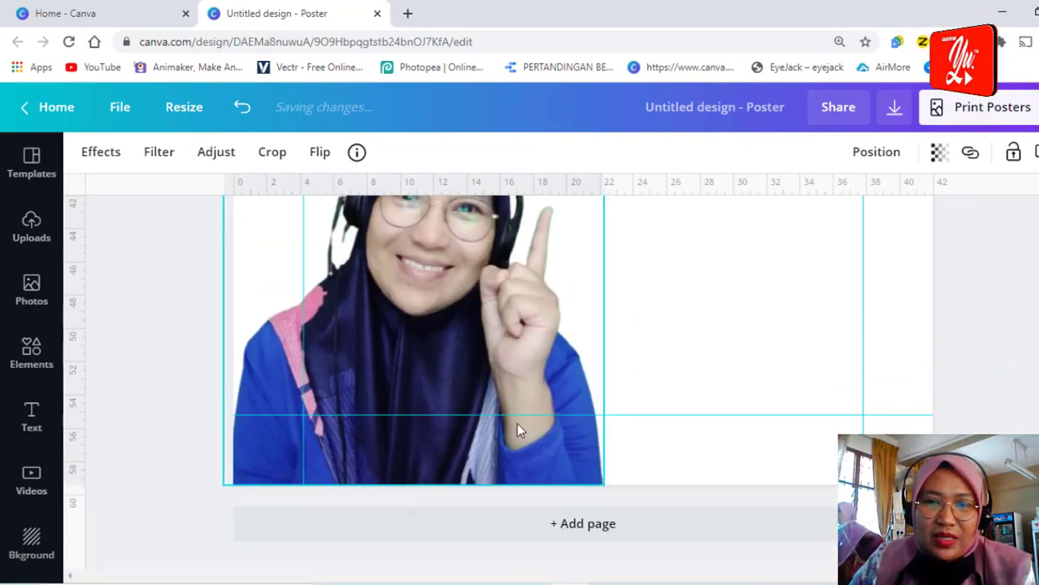
{"action": "key", "text": "Delete"}
{"action": "scroll", "coordinate": [537, 366], "scroll_direction": "up", "scroll_amount": 8}
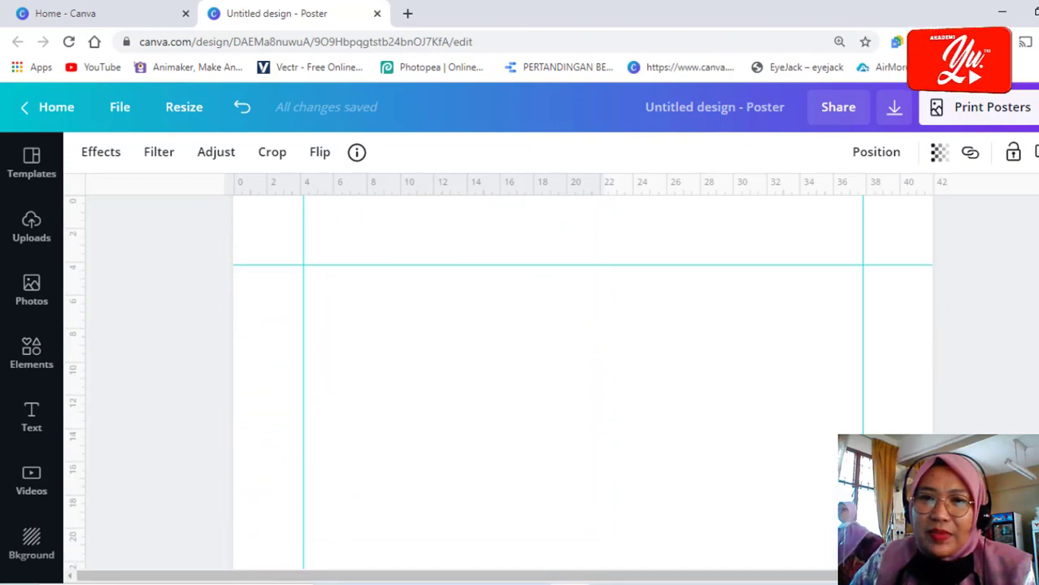
{"action": "key", "text": "ctrl+minus"}
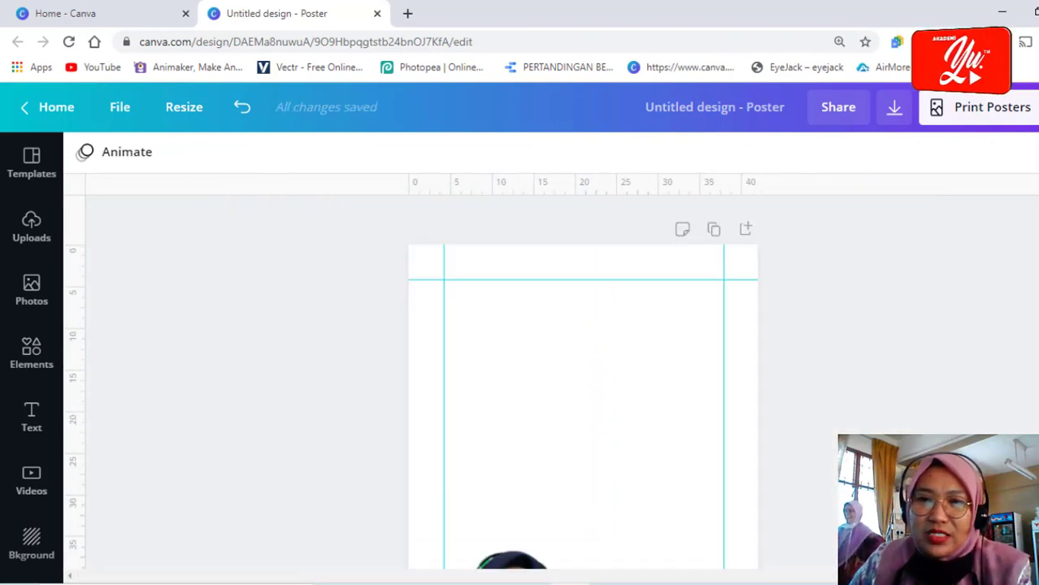
Step: Set the poster background to a custom golden yellow, #FFC700
{"action": "left_click", "coordinate": [656, 363]}
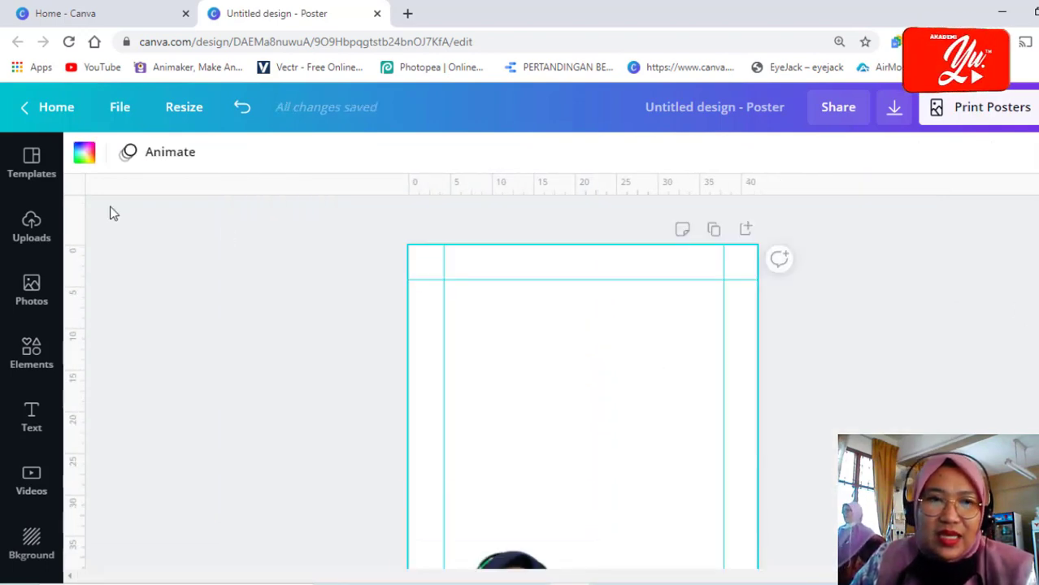
{"action": "left_click", "coordinate": [83, 154]}
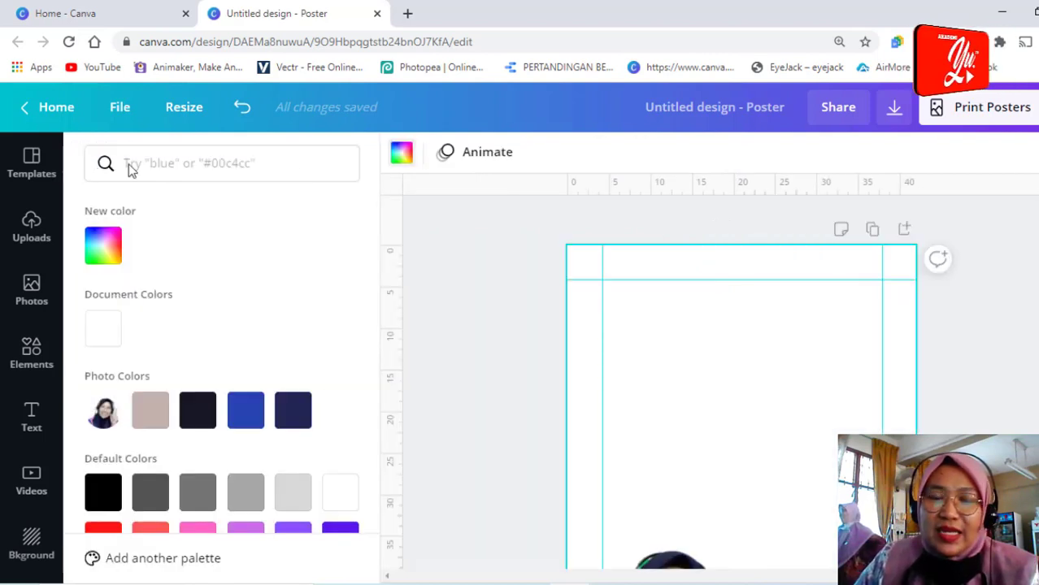
{"action": "left_click", "coordinate": [106, 246]}
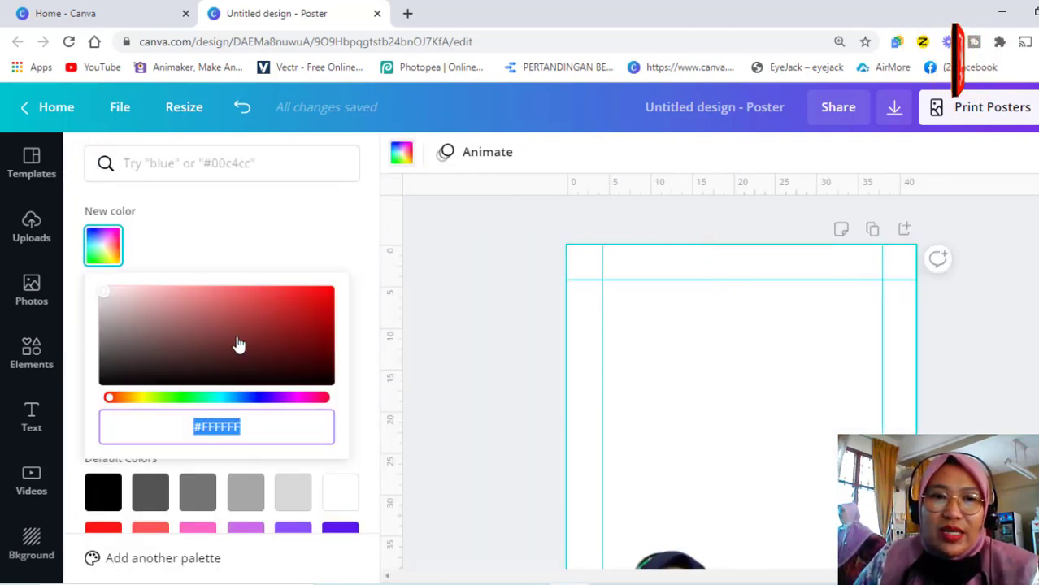
{"action": "left_click", "coordinate": [159, 399]}
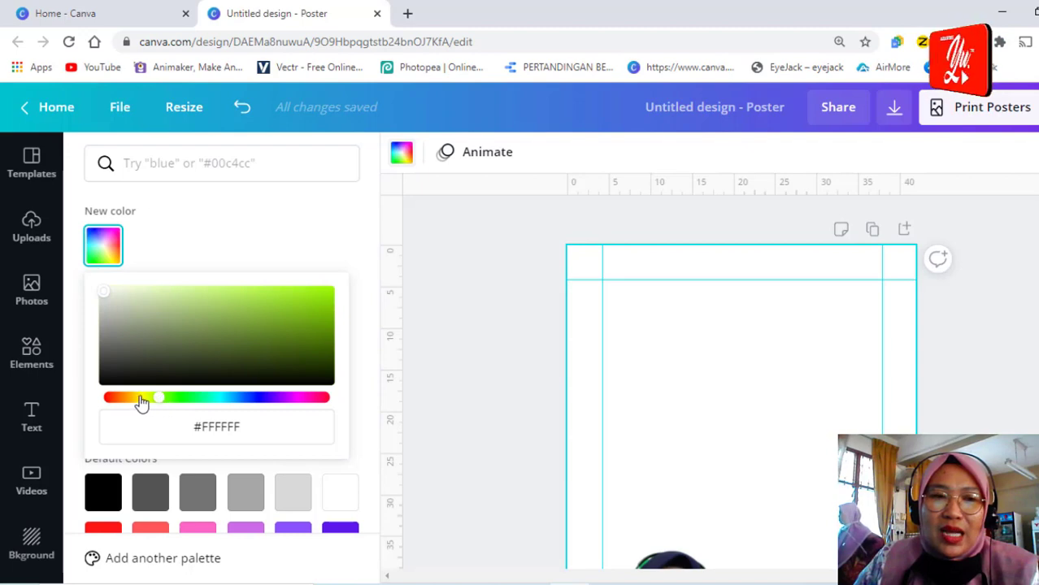
{"action": "left_click_drag", "start_coordinate": [141, 399], "coordinate": [136, 398]}
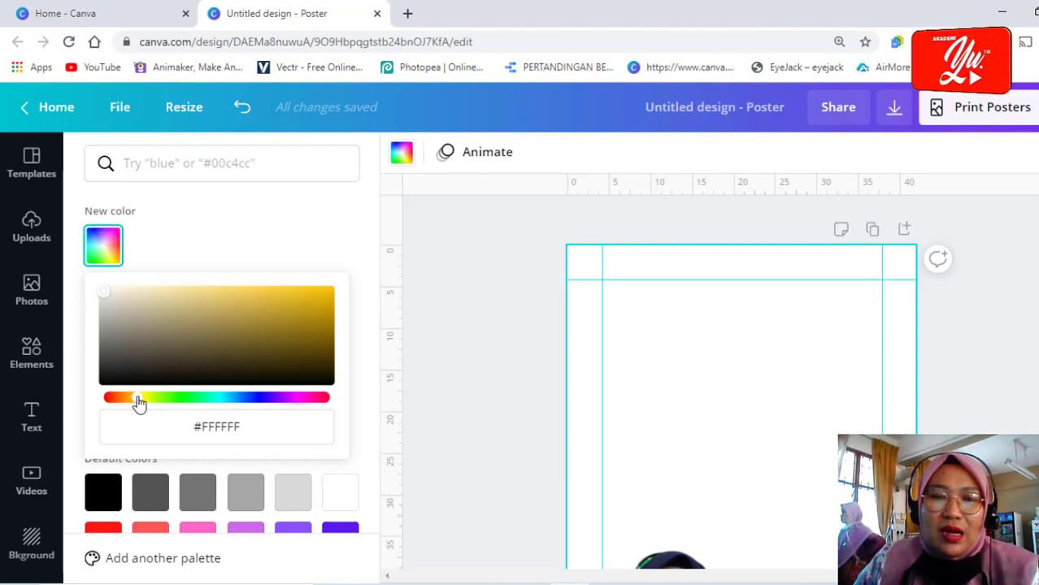
{"action": "left_click", "coordinate": [327, 294]}
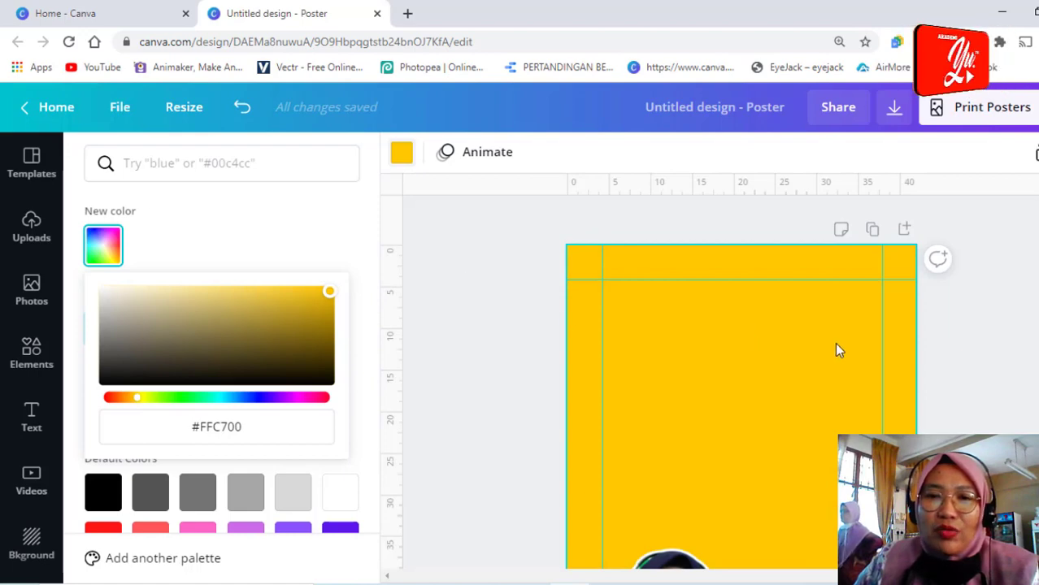
{"action": "scroll", "coordinate": [837, 349], "scroll_direction": "down", "scroll_amount": 2}
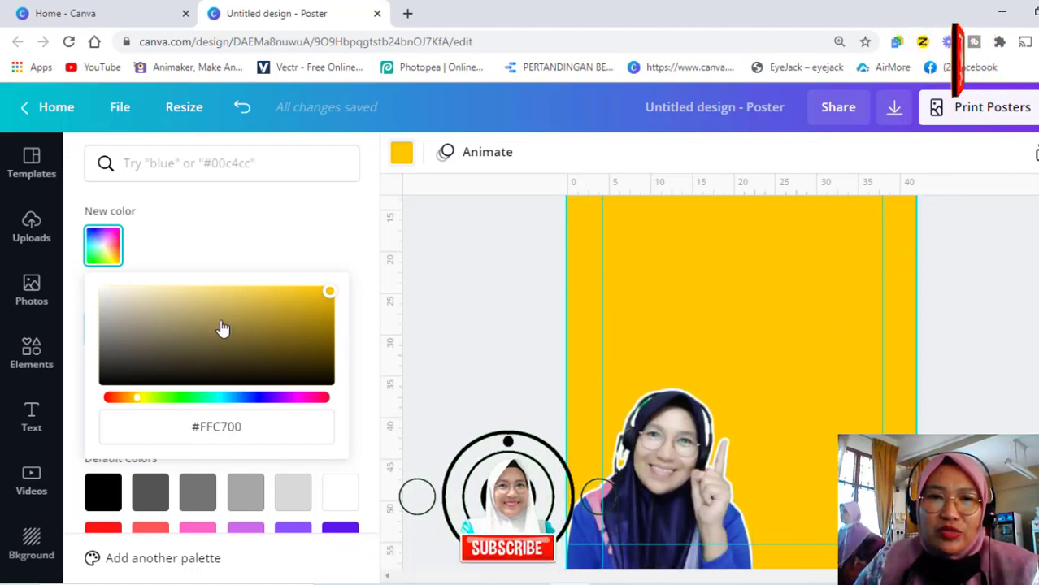
{"action": "left_click", "coordinate": [462, 328]}
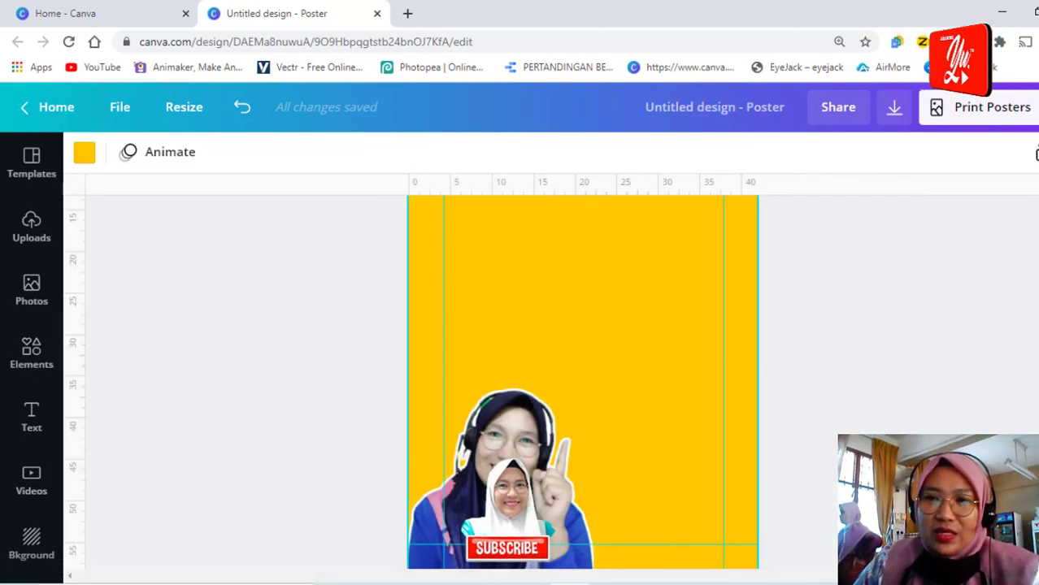
Step: Trim the selfie photo's height from the top
{"action": "scroll", "coordinate": [581, 366], "scroll_direction": "down", "scroll_amount": 2}
{"action": "left_click", "coordinate": [582, 309]}
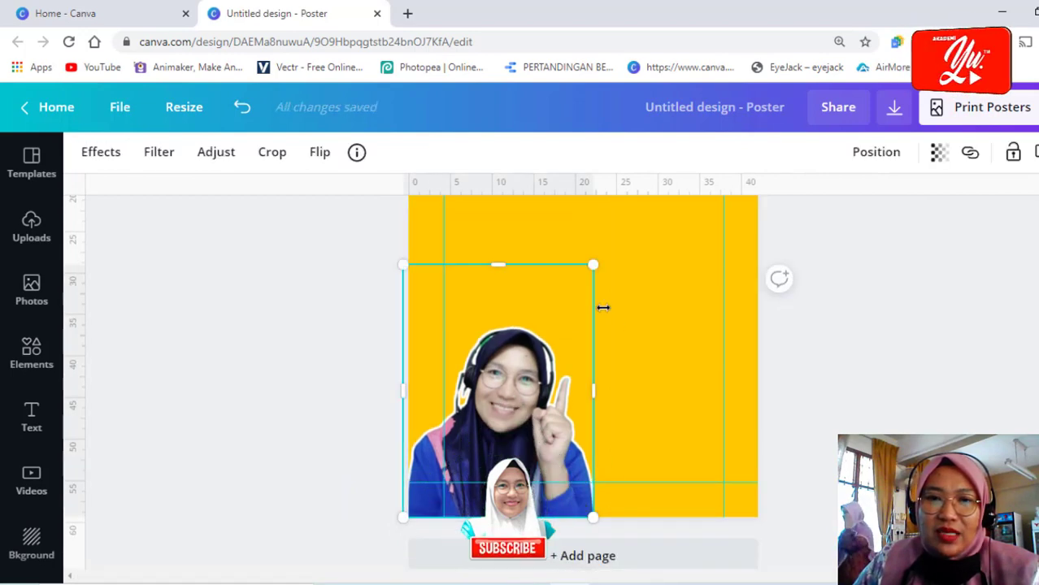
{"action": "left_click_drag", "start_coordinate": [501, 264], "coordinate": [502, 320]}
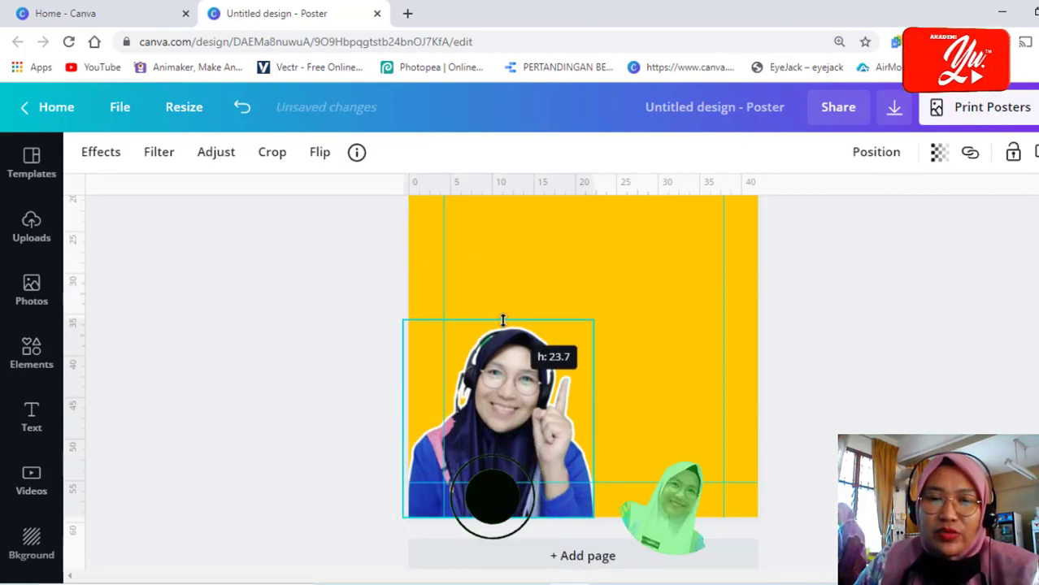
Step: Enlarge the selfie from its corner so it nearly fills the page width
{"action": "left_click_drag", "start_coordinate": [592, 317], "coordinate": [824, 216]}
{"action": "scroll", "coordinate": [968, 329], "scroll_direction": "up", "scroll_amount": 2}
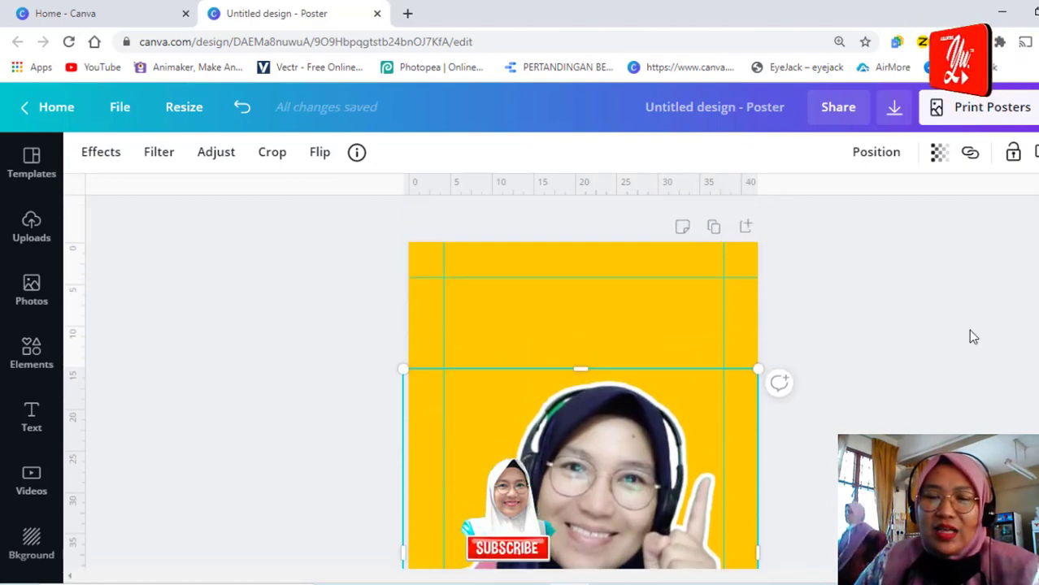
{"action": "scroll", "coordinate": [974, 336], "scroll_direction": "down", "scroll_amount": 3}
{"action": "left_click", "coordinate": [970, 335]}
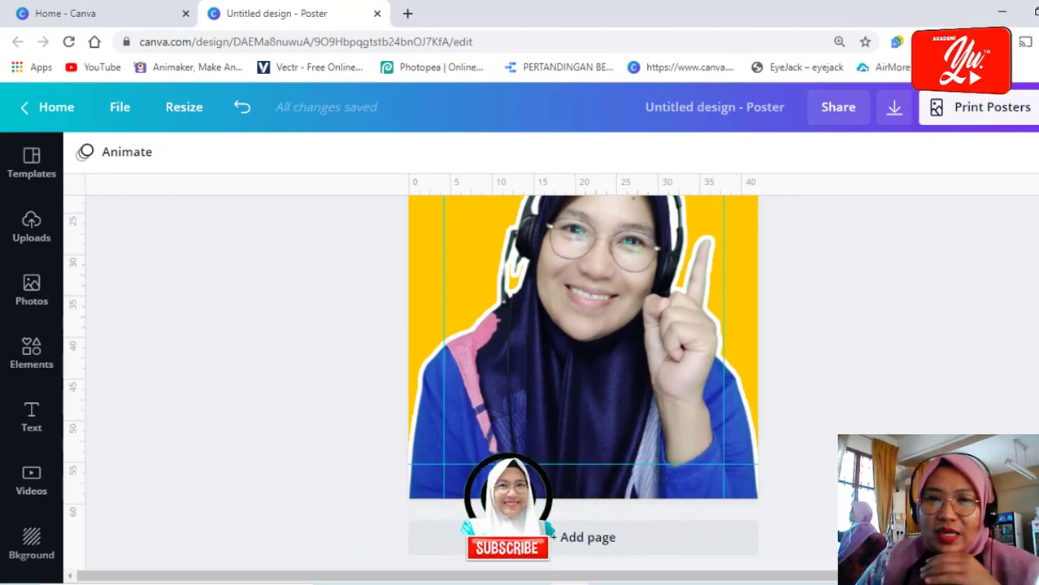
{"action": "scroll", "coordinate": [966, 327], "scroll_direction": "up", "scroll_amount": 2}
{"action": "scroll", "coordinate": [796, 410], "scroll_direction": "down", "scroll_amount": 2}
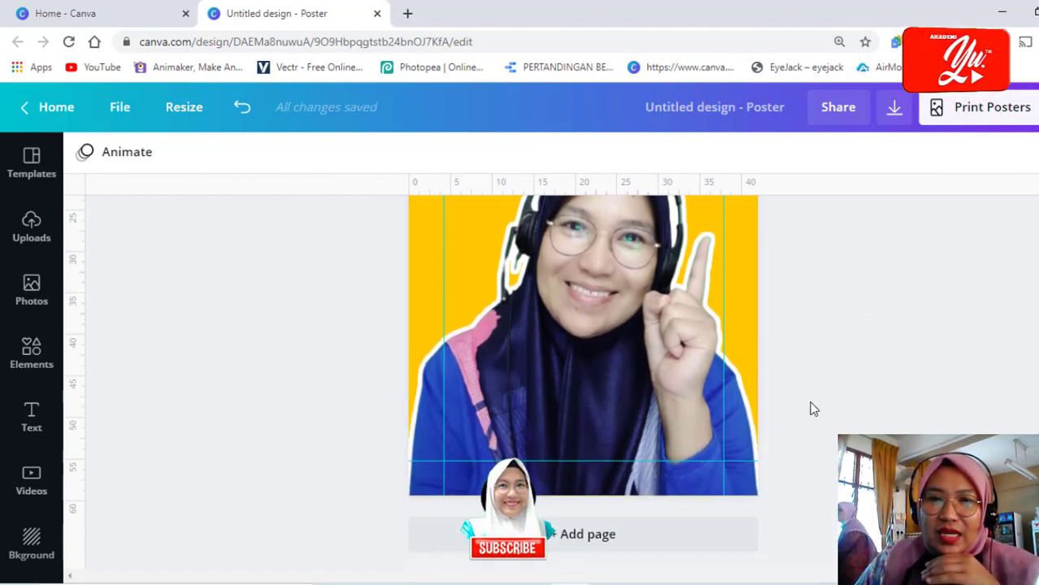
Step: Move the selfie lower on the page, leaving the top half clear
{"action": "left_click", "coordinate": [563, 393]}
{"action": "left_click_drag", "start_coordinate": [564, 393], "coordinate": [563, 390]}
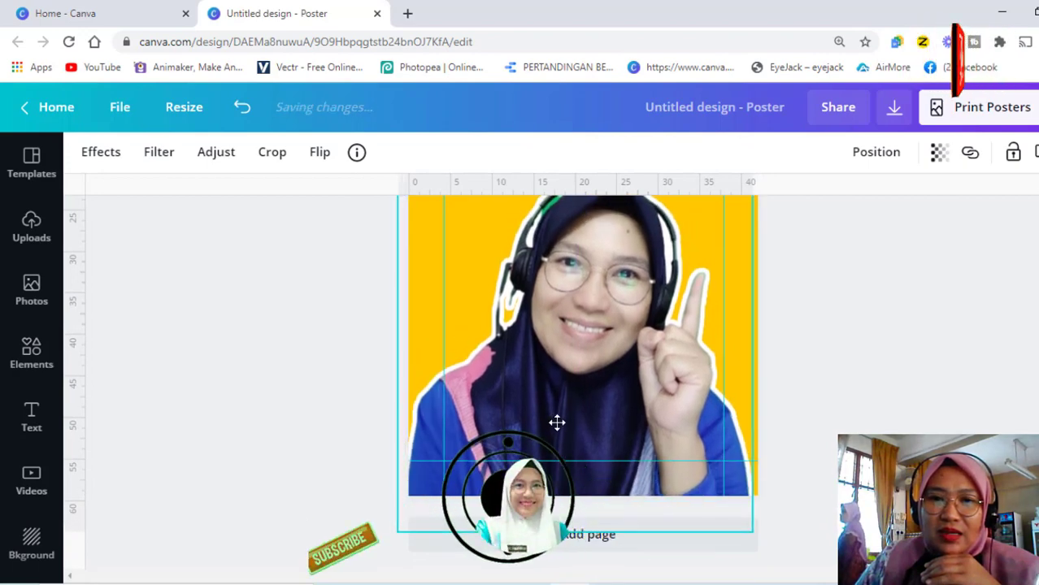
{"action": "left_click_drag", "start_coordinate": [563, 390], "coordinate": [559, 427]}
{"action": "scroll", "coordinate": [715, 426], "scroll_direction": "up", "scroll_amount": 4}
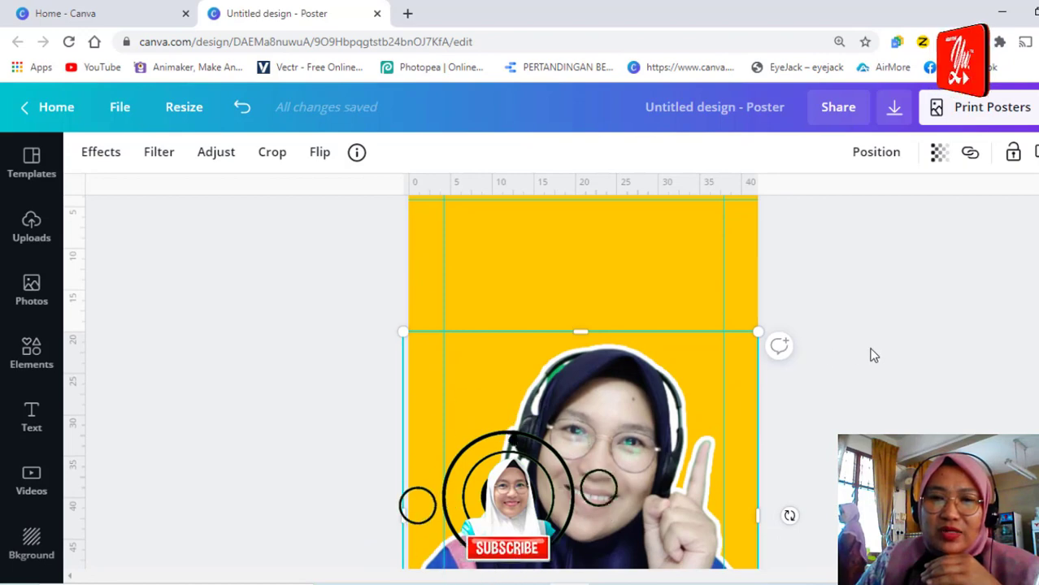
{"action": "left_click", "coordinate": [870, 352]}
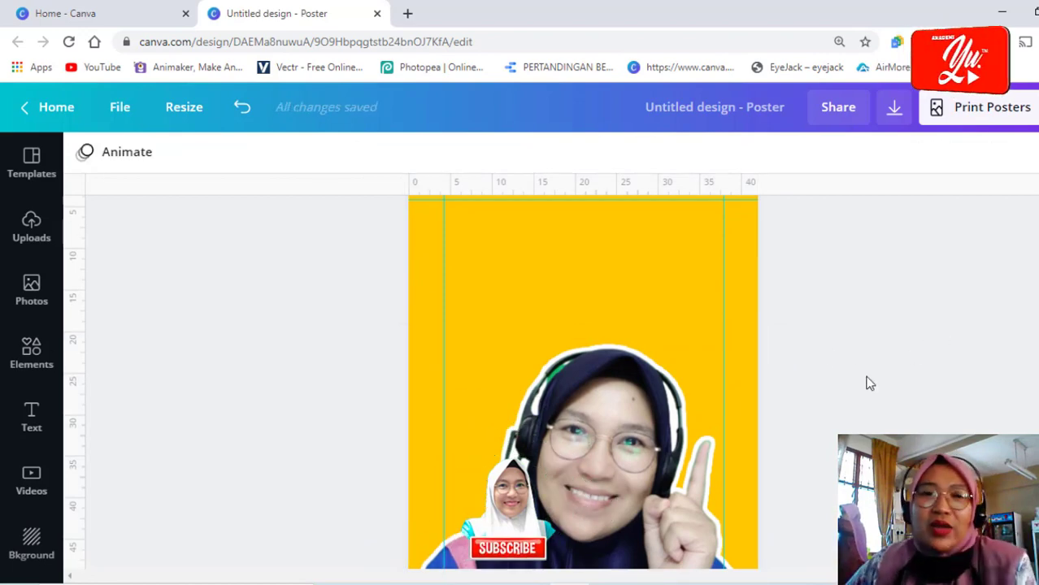
{"action": "scroll", "coordinate": [869, 382], "scroll_direction": "up", "scroll_amount": 1}
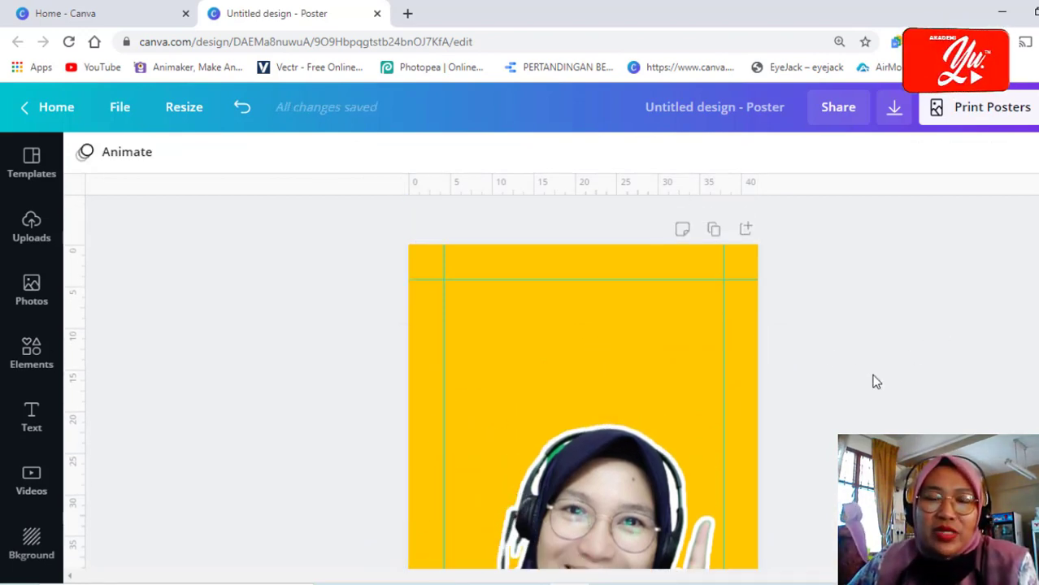
Step: Browse the Text panel's font combinations, then add a default 'Add a heading' box
{"action": "left_click", "coordinate": [30, 418]}
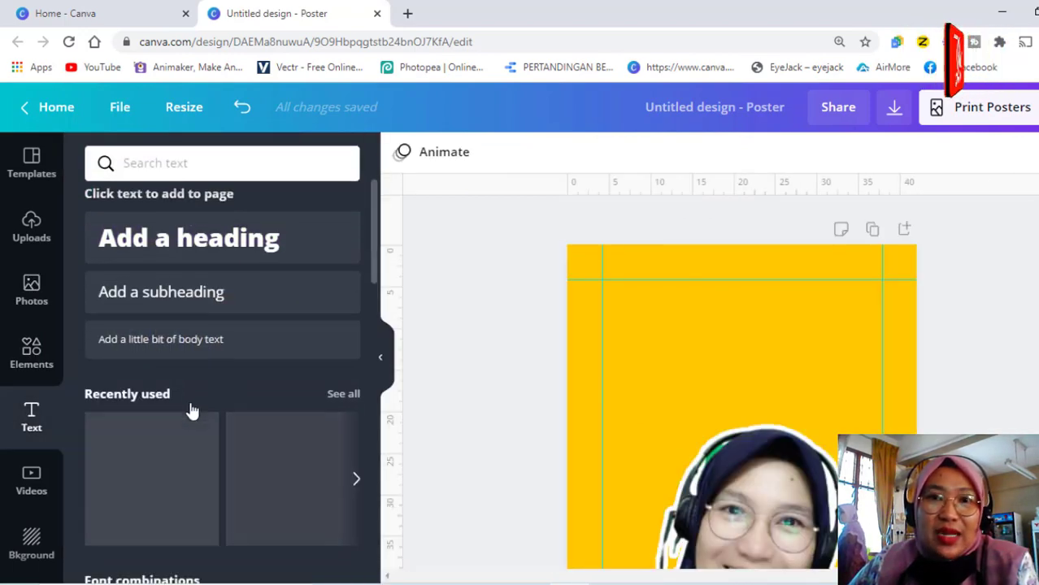
{"action": "scroll", "coordinate": [264, 418], "scroll_direction": "down", "scroll_amount": 1}
{"action": "scroll", "coordinate": [277, 418], "scroll_direction": "down", "scroll_amount": 2}
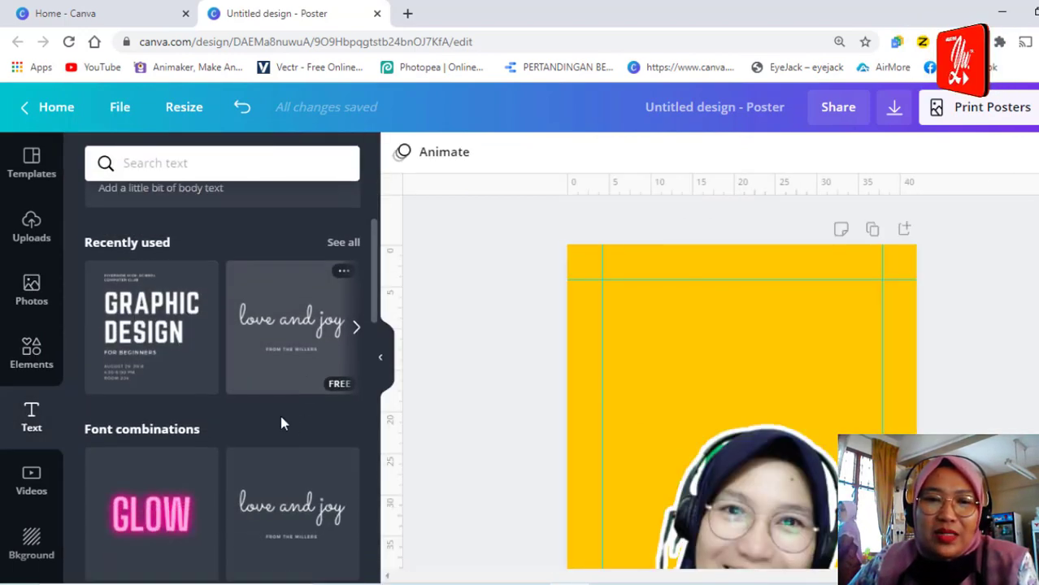
{"action": "scroll", "coordinate": [244, 443], "scroll_direction": "down", "scroll_amount": 1}
{"action": "scroll", "coordinate": [280, 439], "scroll_direction": "down", "scroll_amount": 1}
{"action": "scroll", "coordinate": [236, 423], "scroll_direction": "down", "scroll_amount": 1}
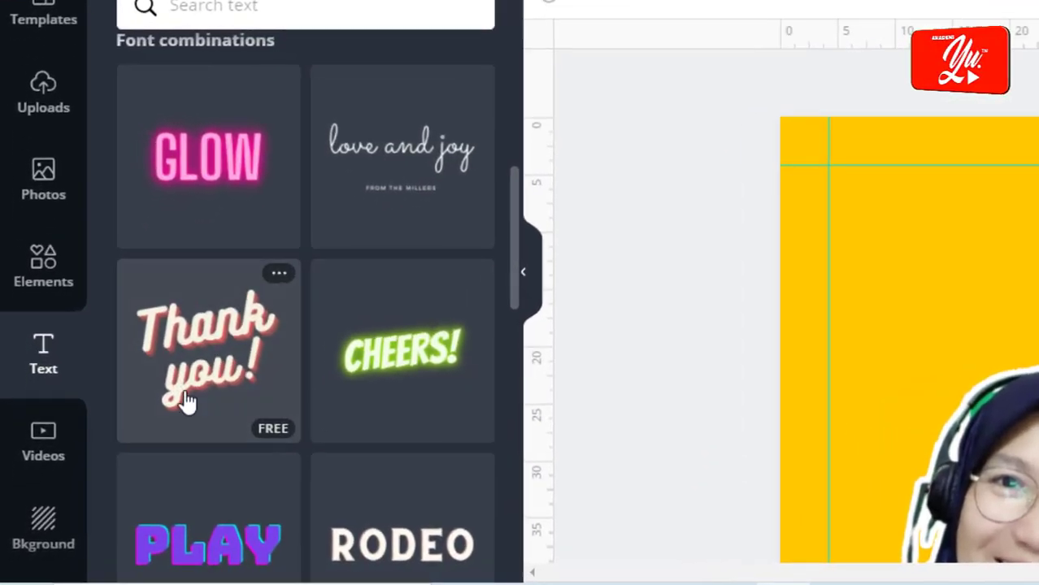
{"action": "scroll", "coordinate": [244, 423], "scroll_direction": "down", "scroll_amount": 3}
{"action": "scroll", "coordinate": [301, 488], "scroll_direction": "down", "scroll_amount": 3}
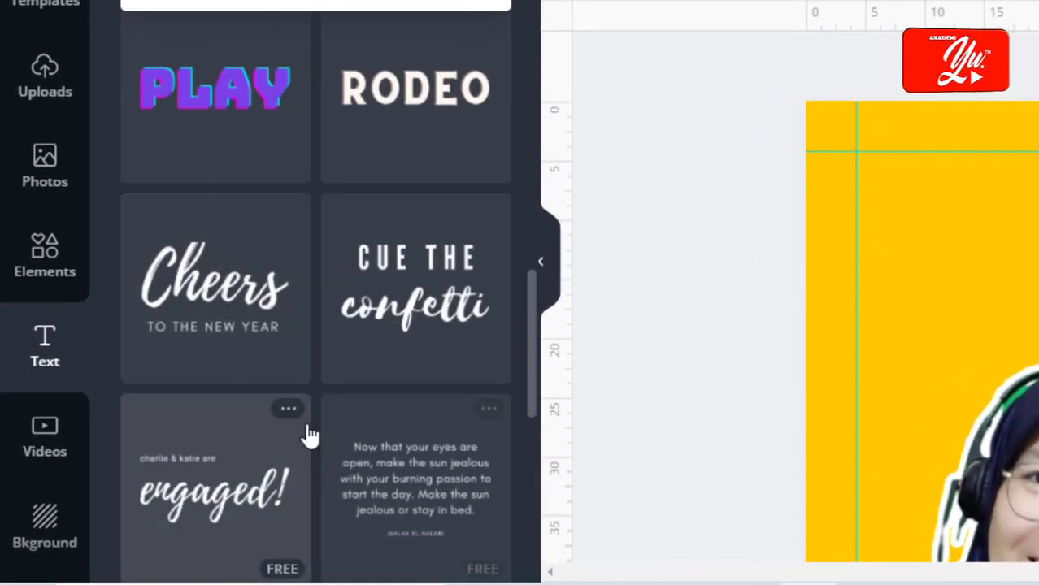
{"action": "scroll", "coordinate": [268, 443], "scroll_direction": "down", "scroll_amount": 3}
{"action": "scroll", "coordinate": [301, 410], "scroll_direction": "up", "scroll_amount": 3}
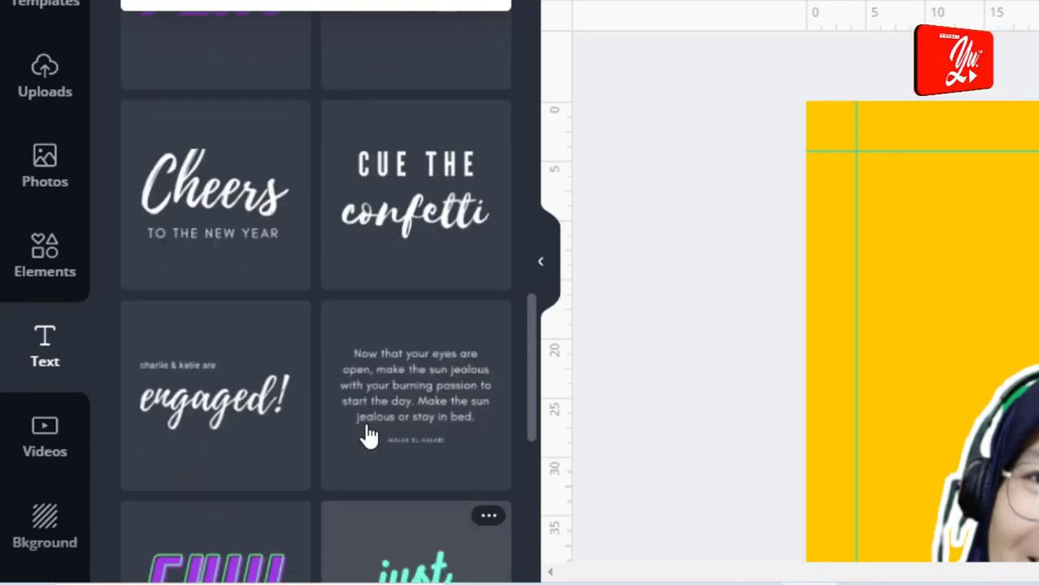
{"action": "scroll", "coordinate": [367, 434], "scroll_direction": "up", "scroll_amount": 3}
{"action": "scroll", "coordinate": [241, 391], "scroll_direction": "up", "scroll_amount": 5}
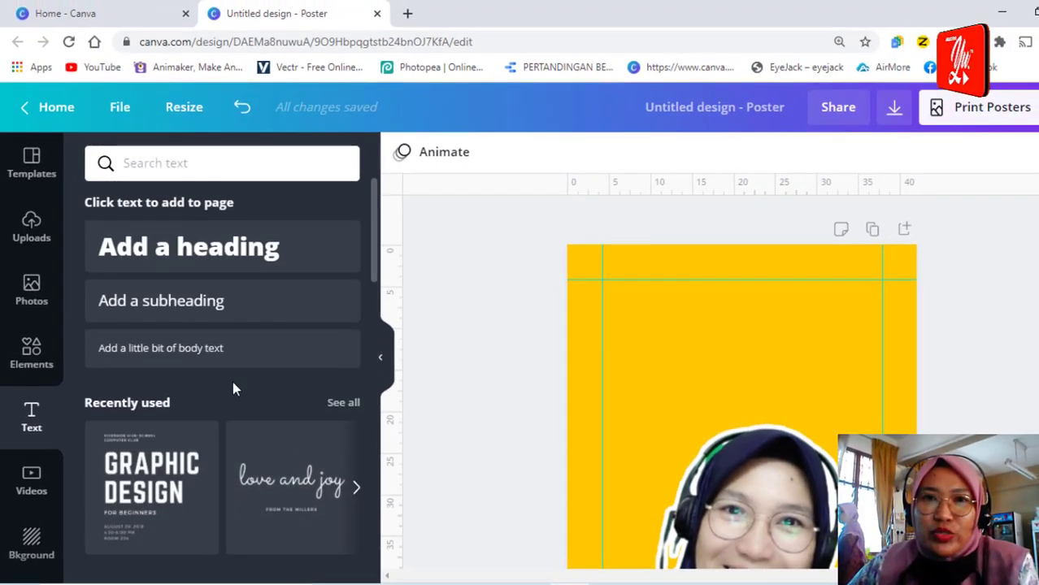
{"action": "left_click", "coordinate": [157, 268]}
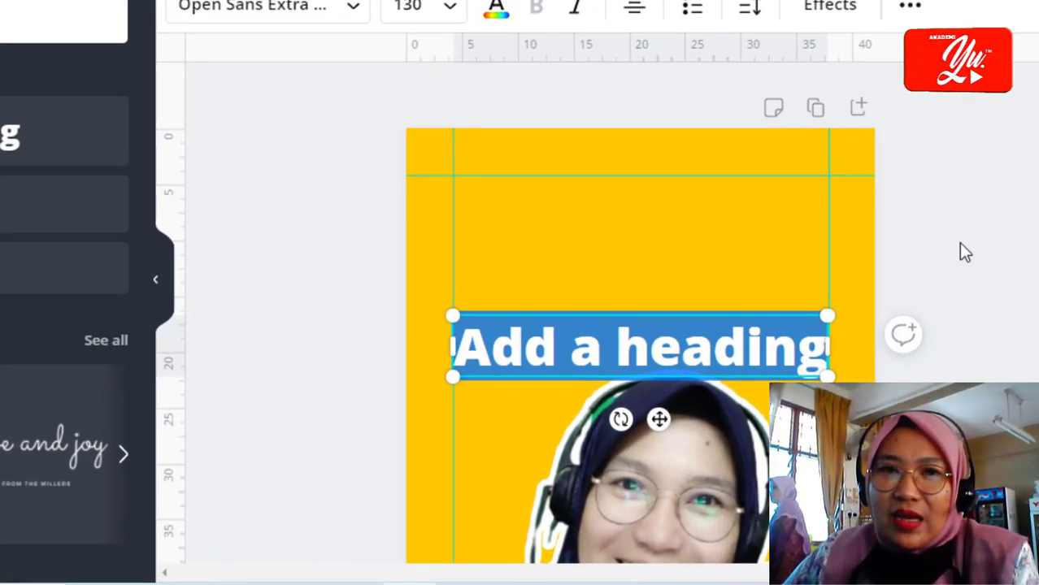
Step: Move the heading near the page top and change its text to 'FREE'
{"action": "left_click", "coordinate": [958, 241]}
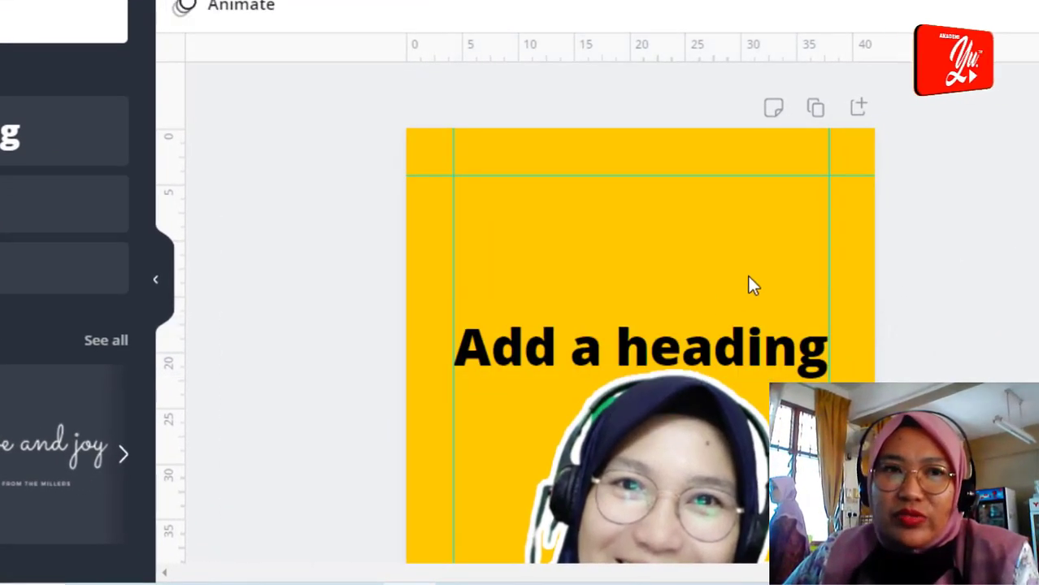
{"action": "left_click", "coordinate": [663, 322]}
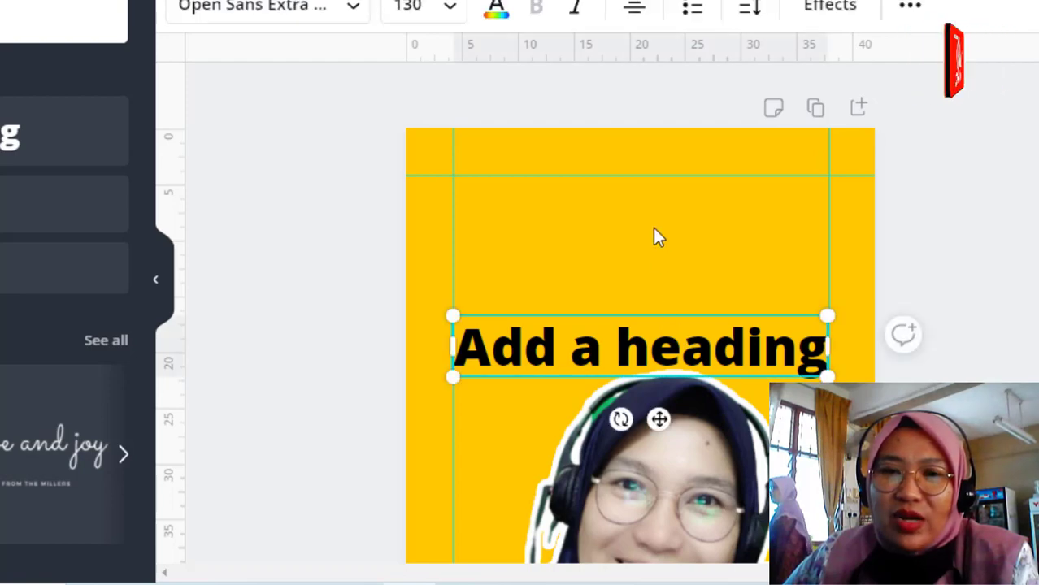
{"action": "left_click_drag", "start_coordinate": [660, 419], "coordinate": [661, 279]}
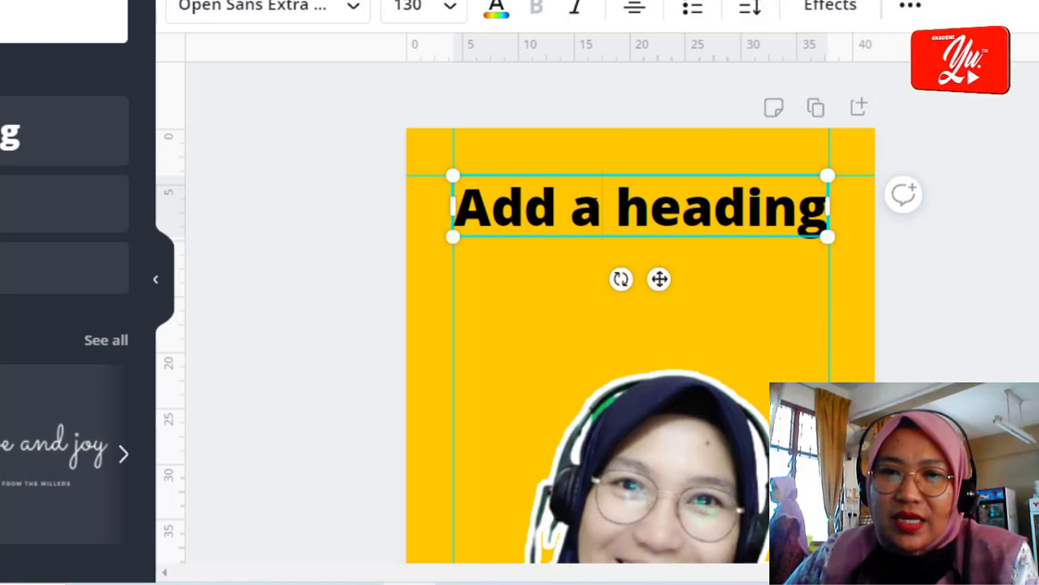
{"action": "left_click_drag", "start_coordinate": [489, 209], "coordinate": [820, 232]}
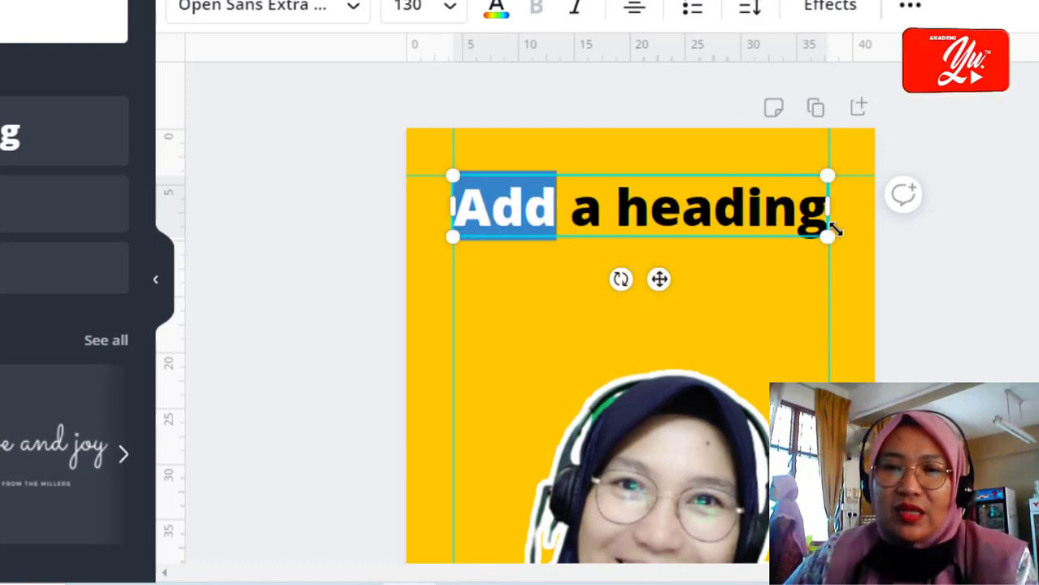
{"action": "type", "text": "FRE"}
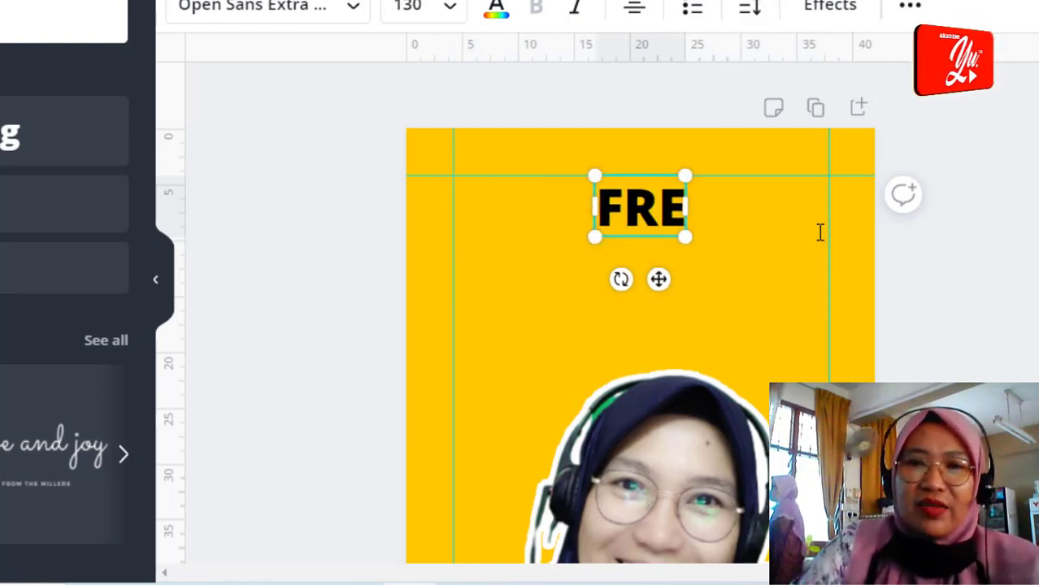
{"action": "type", "text": "E"}
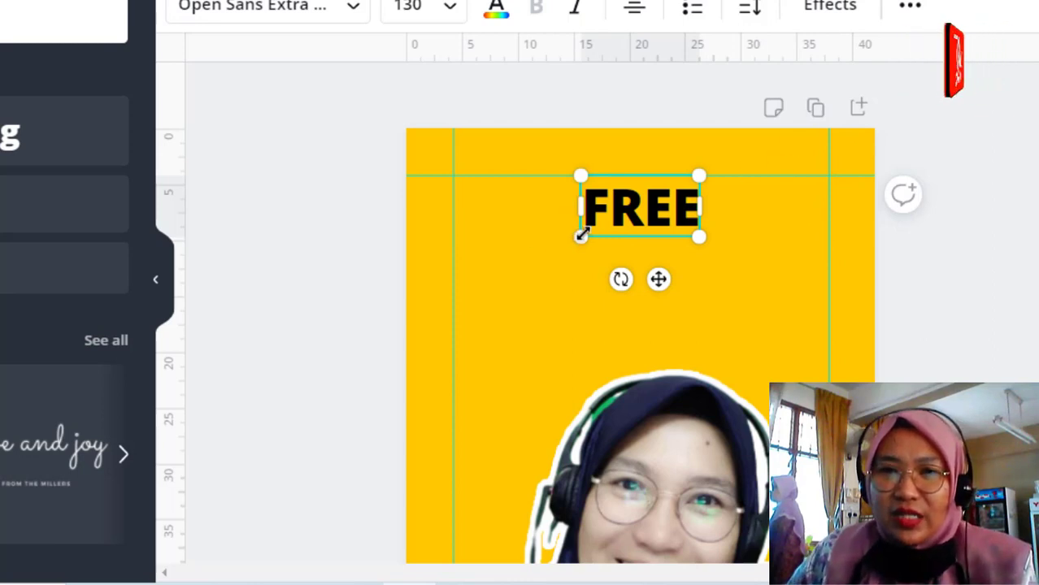
Step: Enlarge the FREE heading and nudge it slightly lower
{"action": "left_click_drag", "start_coordinate": [573, 244], "coordinate": [449, 314]}
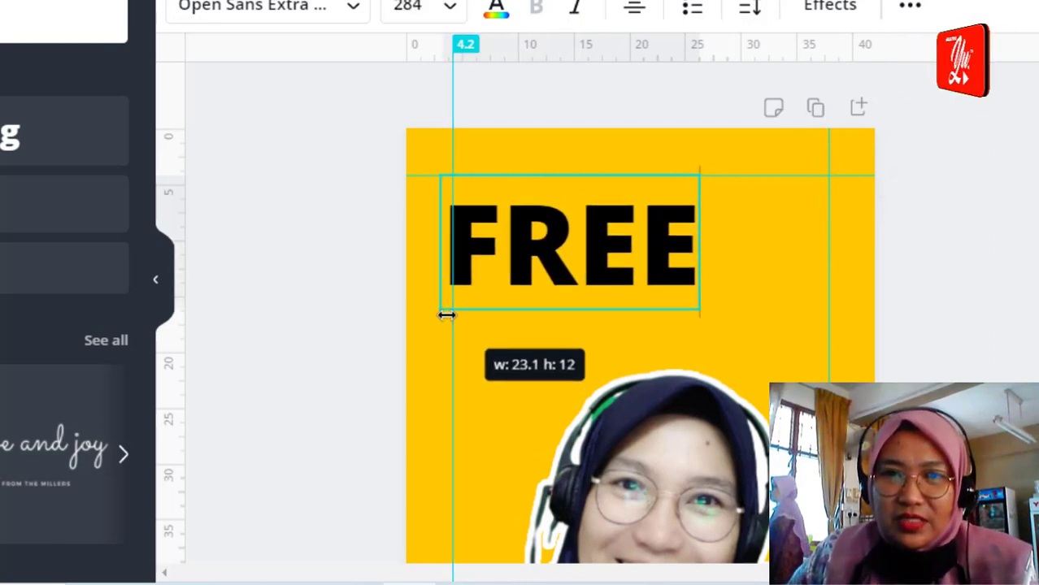
{"action": "left_click_drag", "start_coordinate": [700, 174], "coordinate": [856, 128]}
{"action": "left_click", "coordinate": [937, 248]}
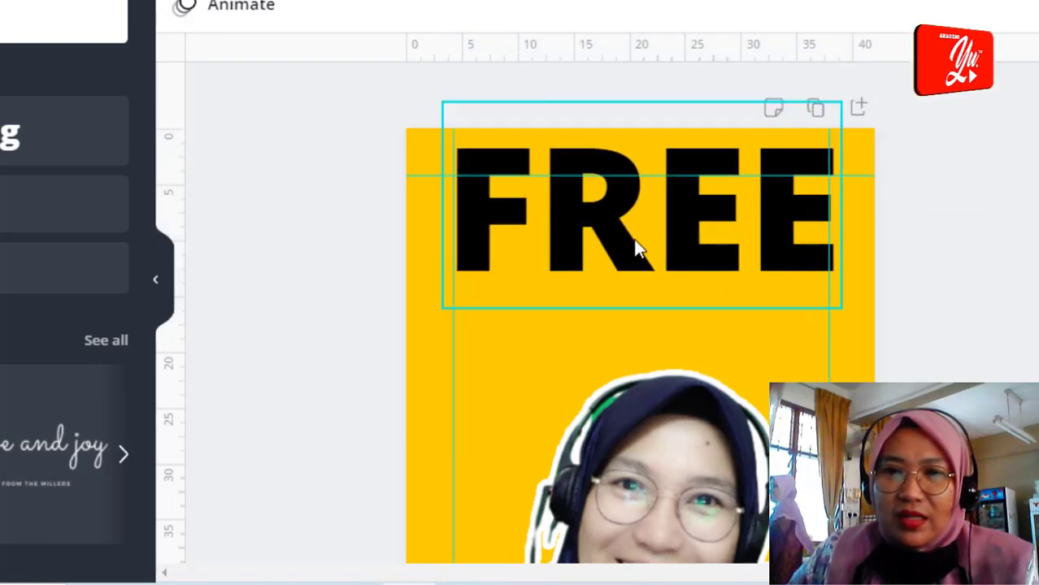
{"action": "left_click_drag", "start_coordinate": [618, 246], "coordinate": [617, 271]}
Step: Shift the right margin guide outward and remove the left and top guides
{"action": "left_click_drag", "start_coordinate": [827, 150], "coordinate": [847, 158]}
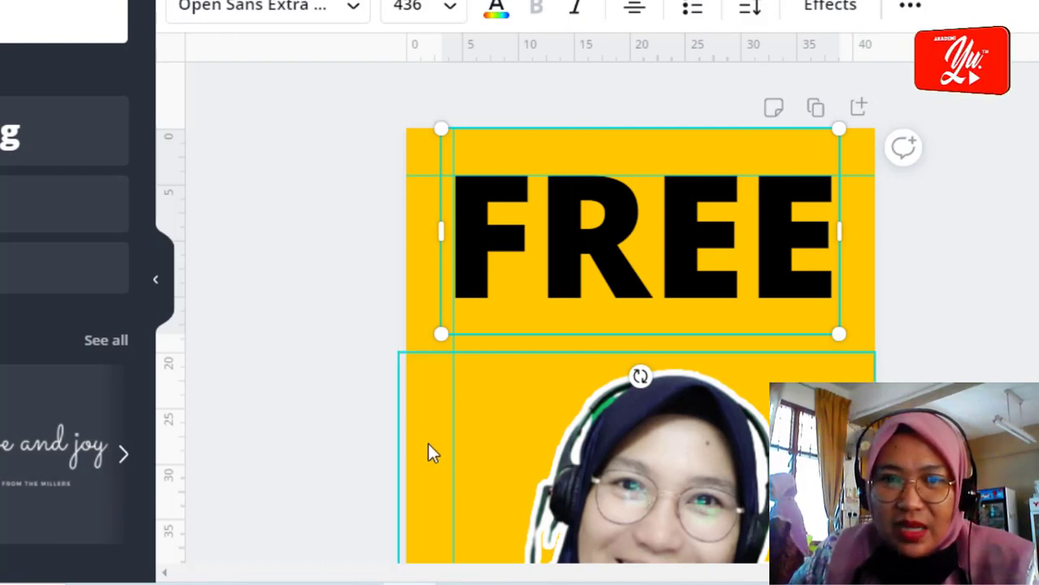
{"action": "left_click_drag", "start_coordinate": [451, 453], "coordinate": [453, 45]}
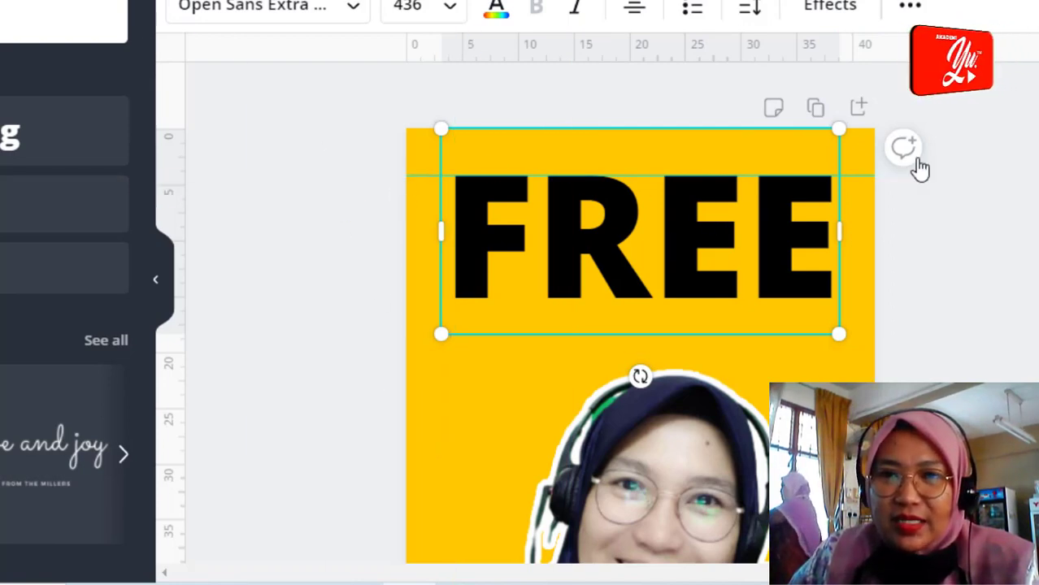
{"action": "left_click", "coordinate": [959, 169]}
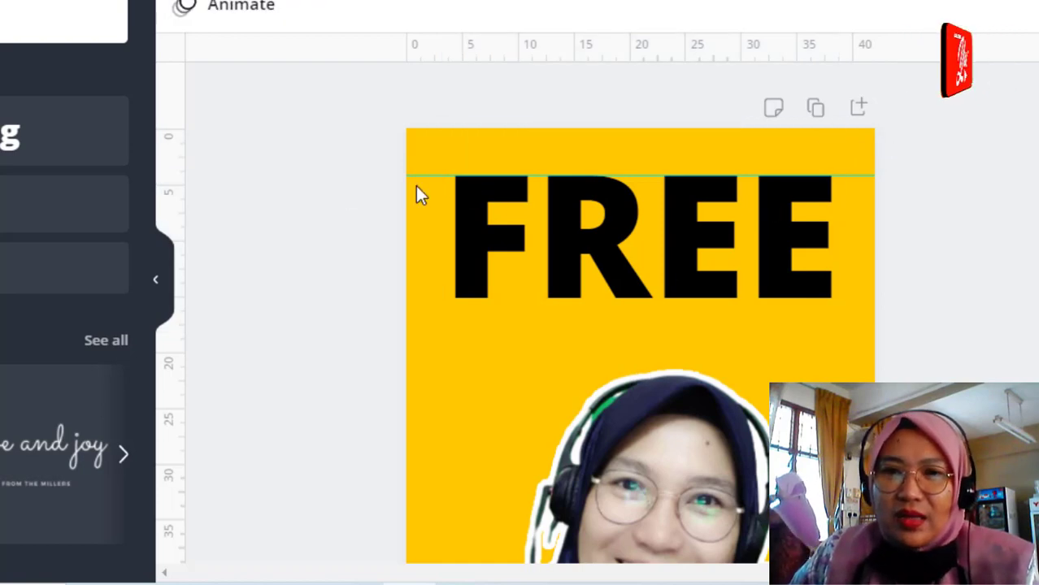
{"action": "left_click_drag", "start_coordinate": [367, 172], "coordinate": [367, 41]}
Step: Enlarge and widen FREE slightly, centring it near the page top
{"action": "left_click", "coordinate": [557, 278]}
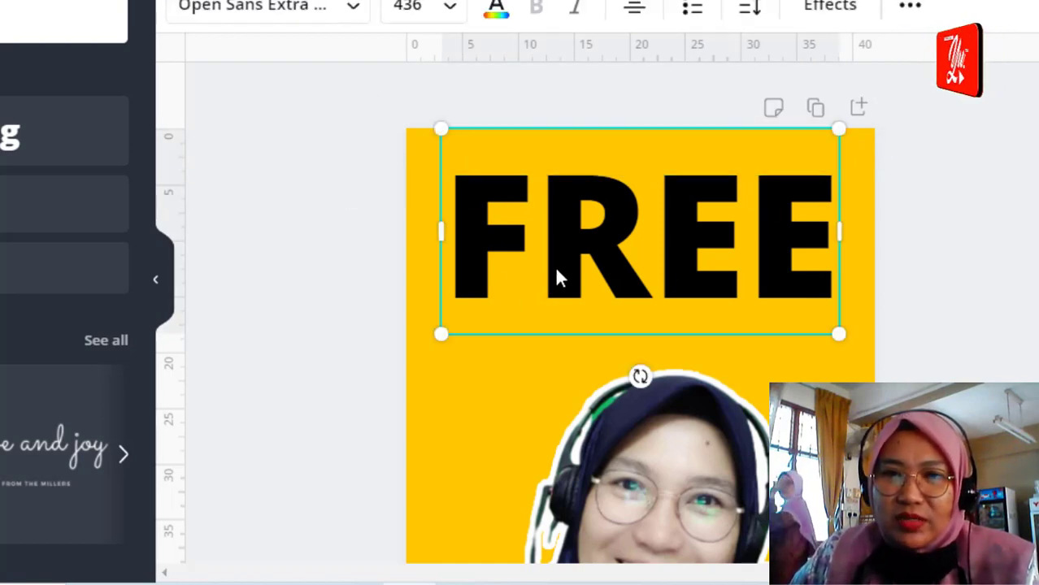
{"action": "left_click_drag", "start_coordinate": [444, 332], "coordinate": [430, 339]}
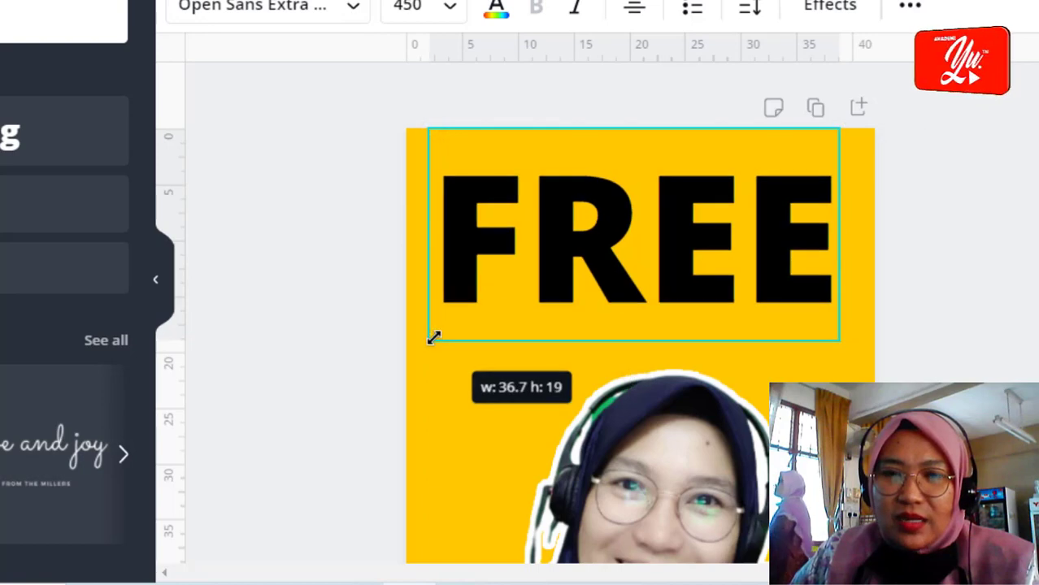
{"action": "left_click_drag", "start_coordinate": [846, 340], "coordinate": [853, 345]}
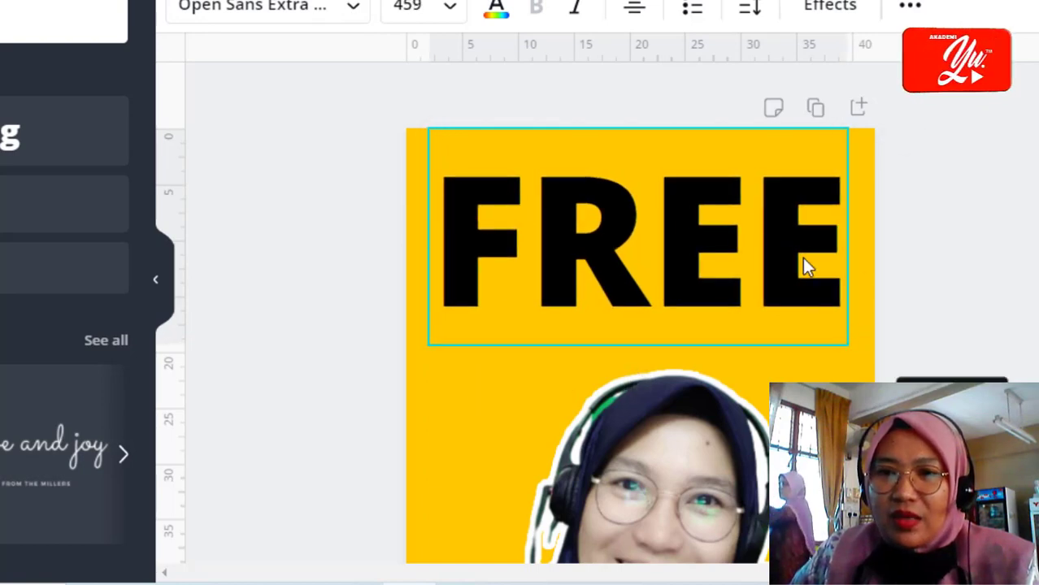
{"action": "left_click_drag", "start_coordinate": [778, 271], "coordinate": [782, 236]}
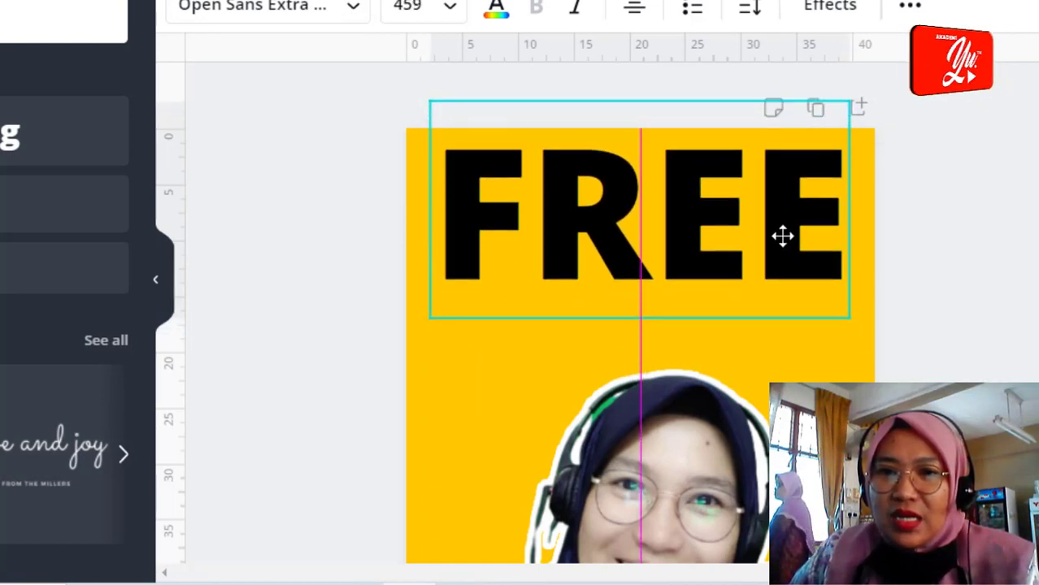
{"action": "left_click", "coordinate": [946, 268]}
Step: Reselect the FREE heading and bring up its font list
{"action": "scroll", "coordinate": [946, 267], "scroll_direction": "down", "scroll_amount": 1}
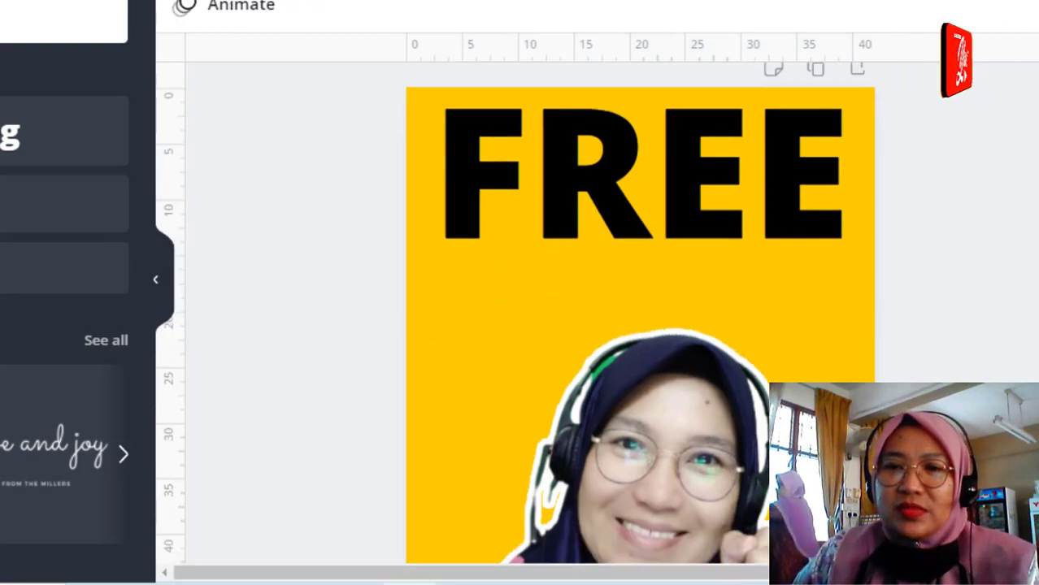
{"action": "left_click", "coordinate": [576, 189]}
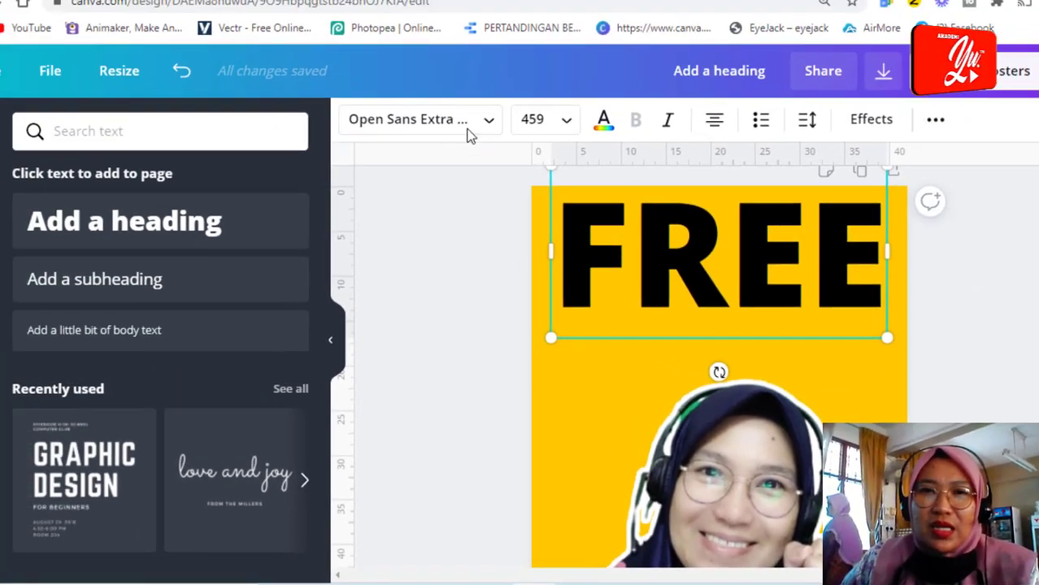
{"action": "left_click", "coordinate": [527, 162]}
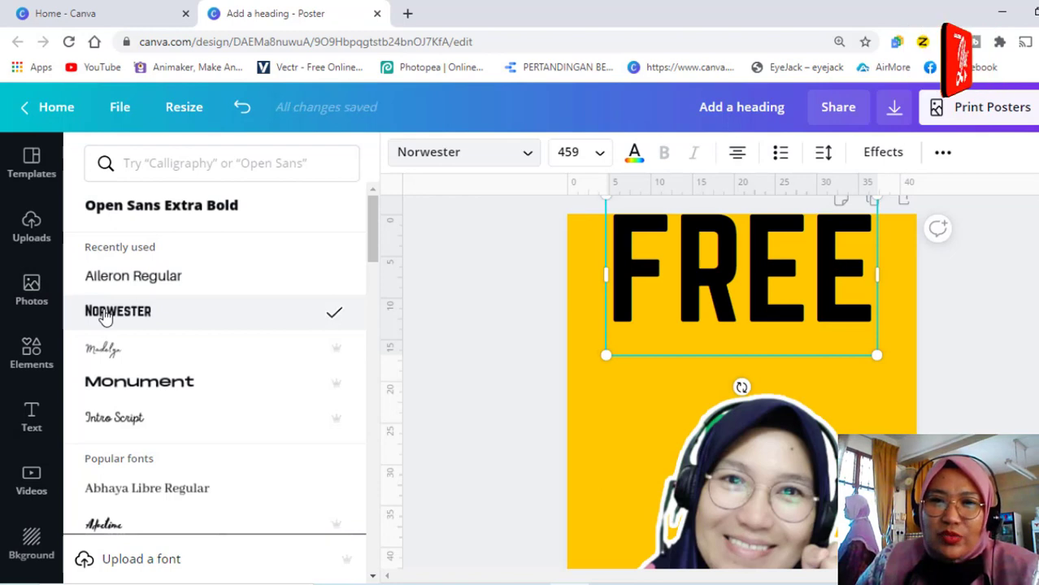
Step: Try Monument and Alleron Regular on FREE, then settle on Anonymous Pro
{"action": "left_click", "coordinate": [140, 385]}
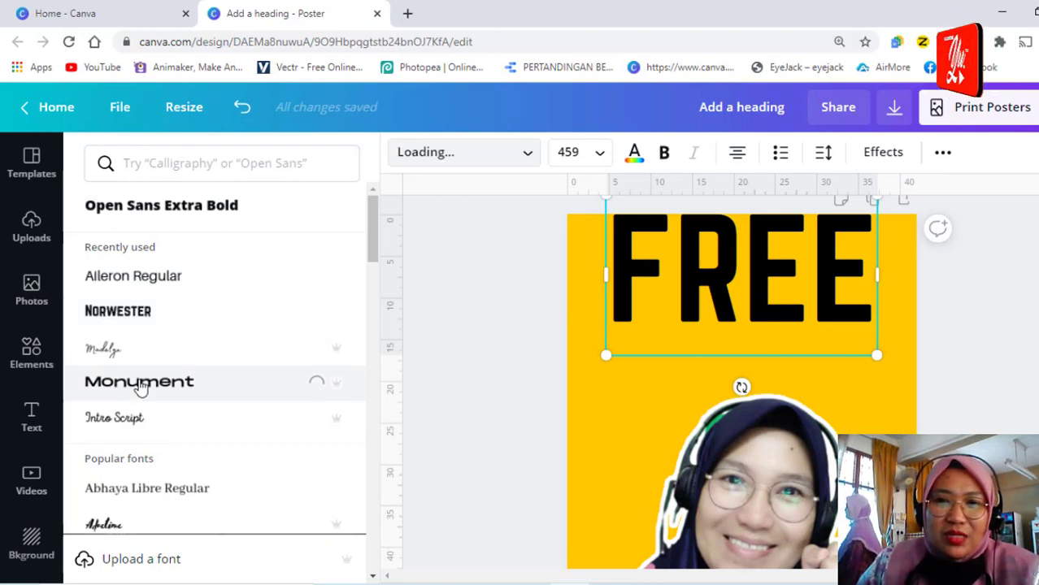
{"action": "scroll", "coordinate": [167, 395], "scroll_direction": "down", "scroll_amount": 2}
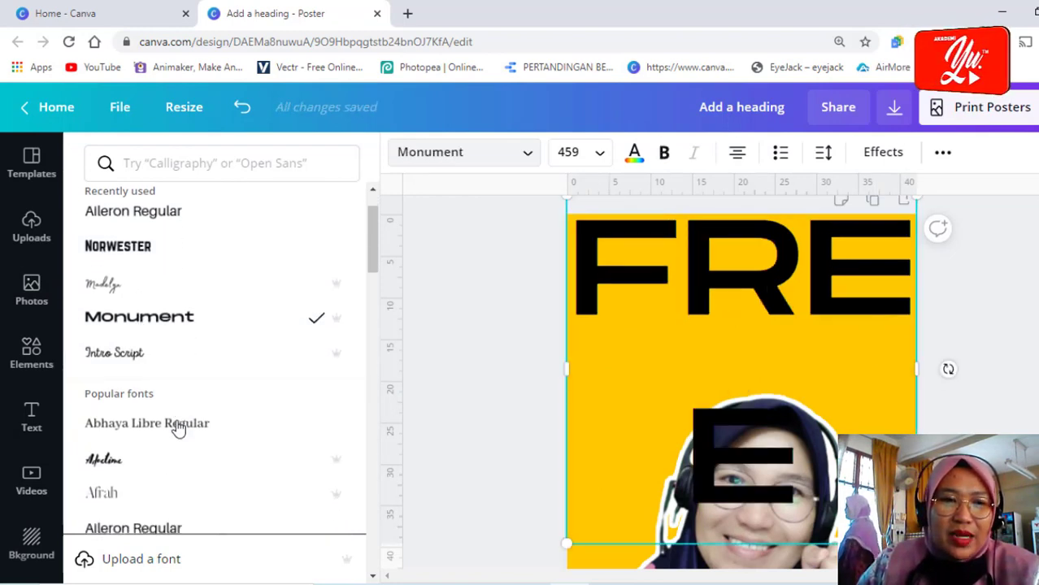
{"action": "scroll", "coordinate": [158, 452], "scroll_direction": "down", "scroll_amount": 2}
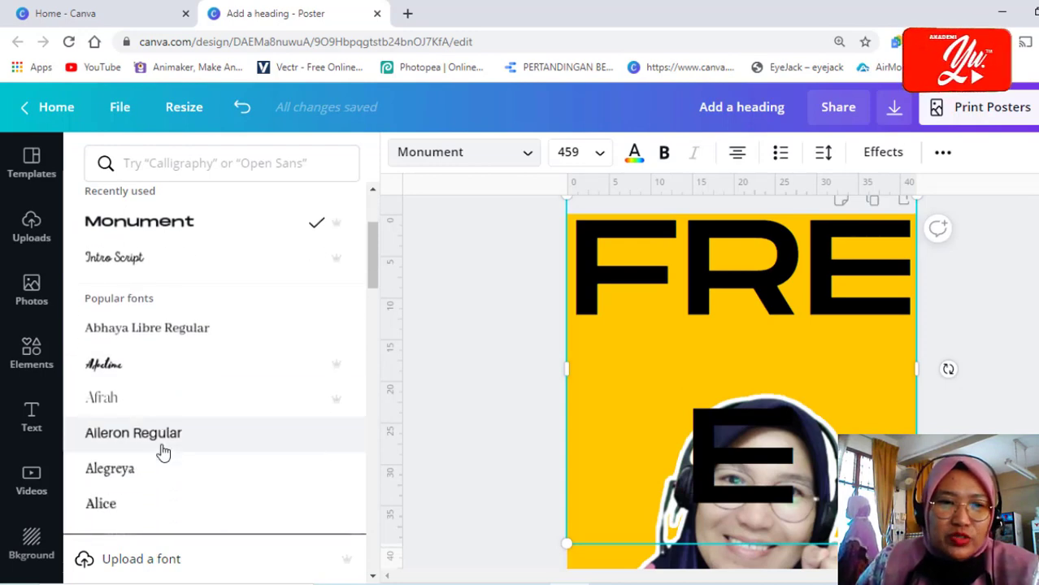
{"action": "scroll", "coordinate": [163, 407], "scroll_direction": "down", "scroll_amount": 2}
{"action": "left_click", "coordinate": [160, 360]}
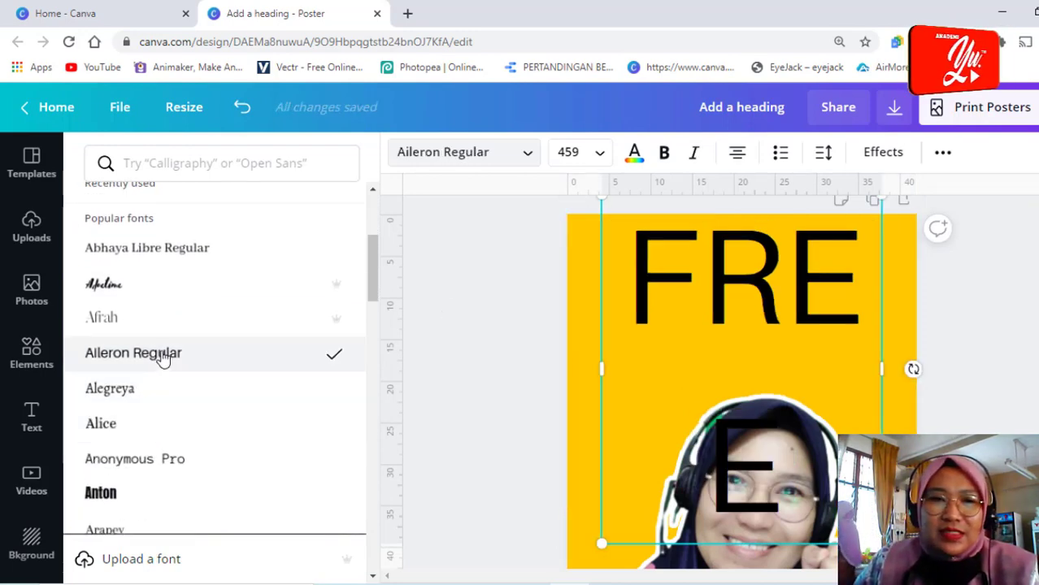
{"action": "key", "text": "ctrl+a"}
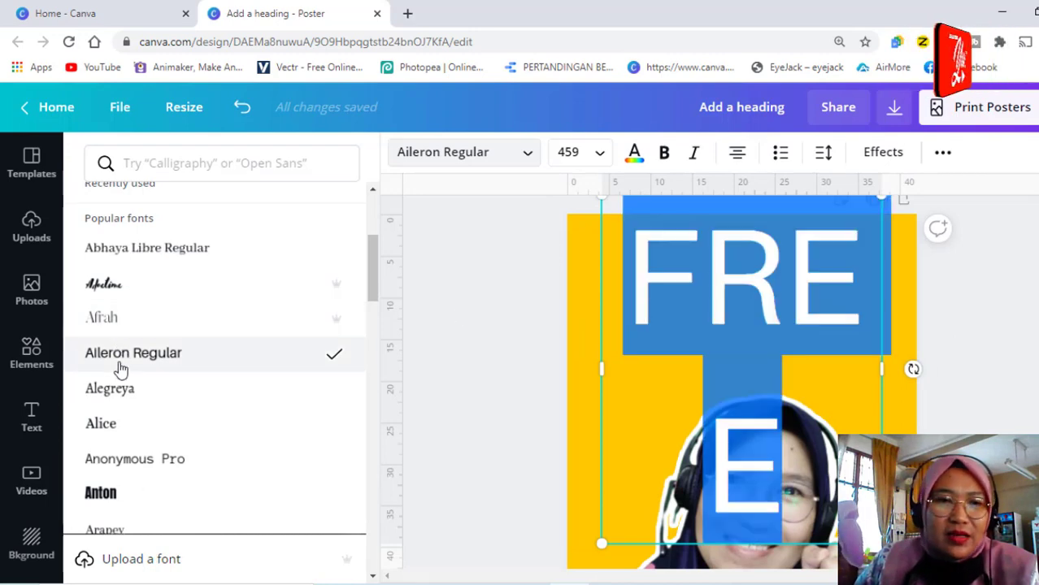
{"action": "left_click", "coordinate": [90, 462]}
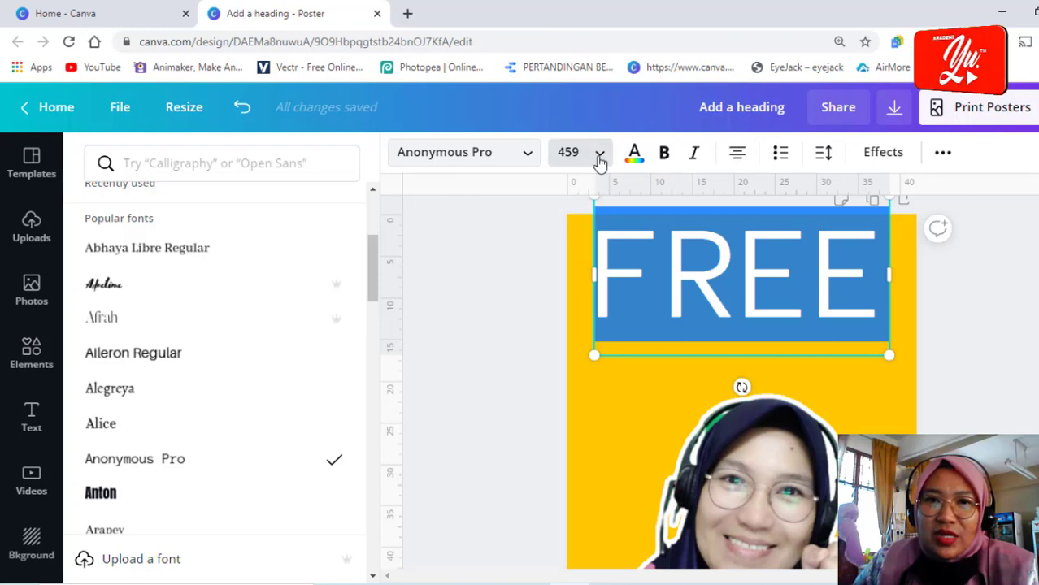
Step: Make the FREE heading bold and deselect it
{"action": "left_click", "coordinate": [599, 152]}
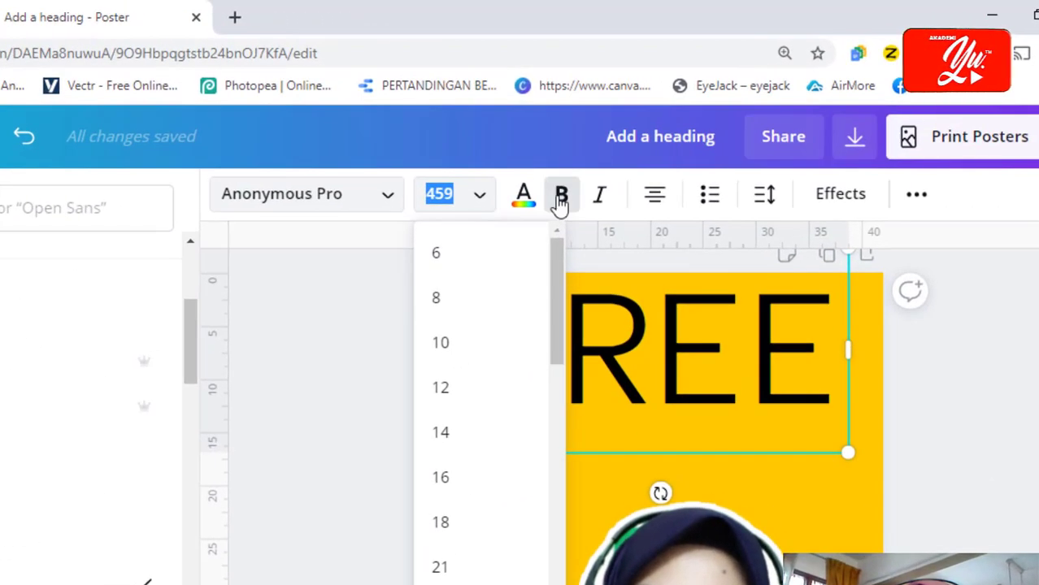
{"action": "left_click", "coordinate": [560, 198]}
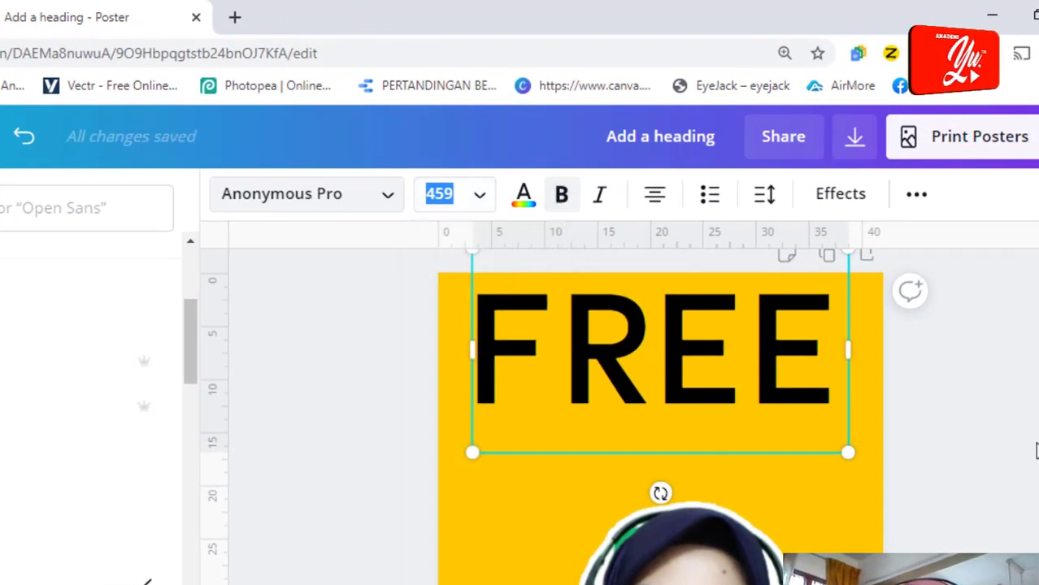
{"action": "key", "text": "Escape"}
{"action": "left_click", "coordinate": [992, 431]}
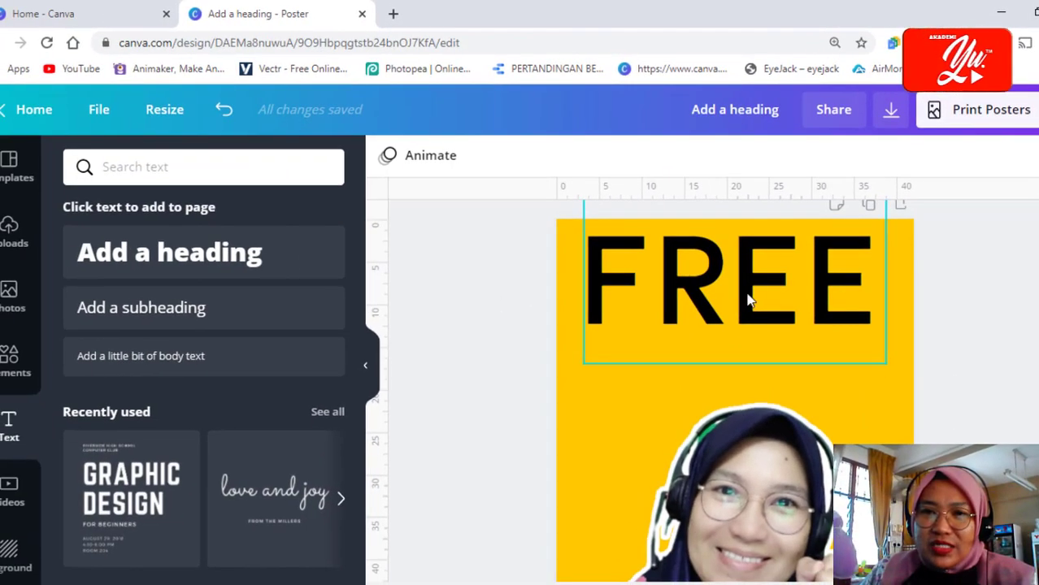
{"action": "left_click", "coordinate": [749, 300]}
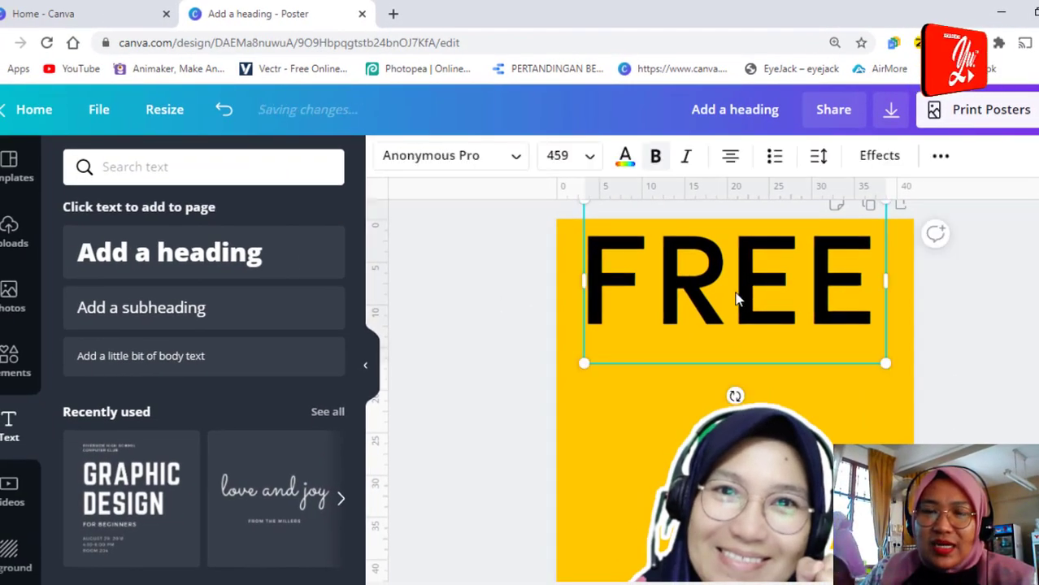
{"action": "left_click", "coordinate": [957, 304]}
Step: Add a subheading reading 'ONLINE TUITION', enlarge it to size 125, and place it under FREE
{"action": "left_click", "coordinate": [216, 307]}
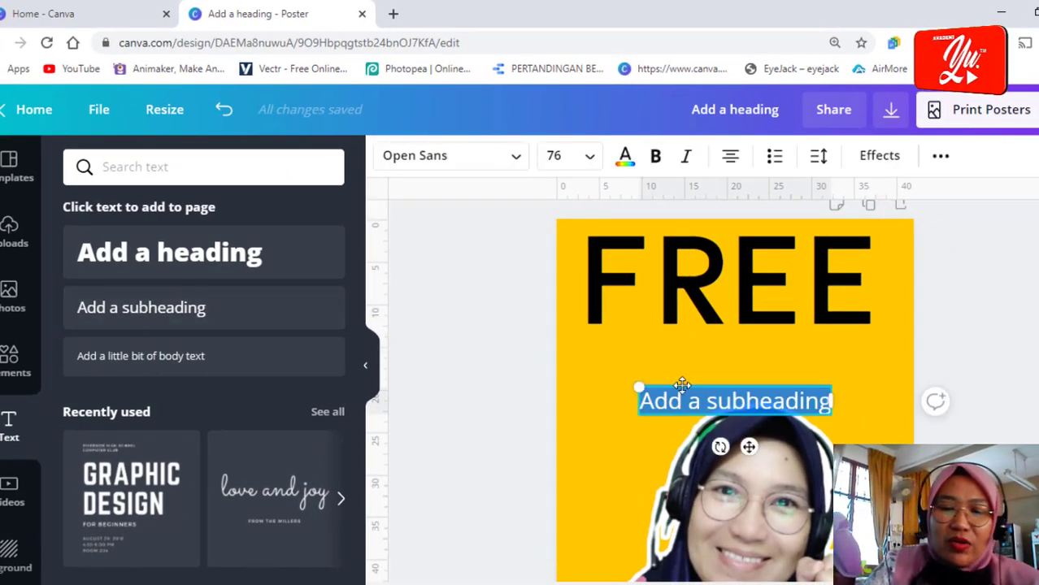
{"action": "type", "text": "ONLINE"}
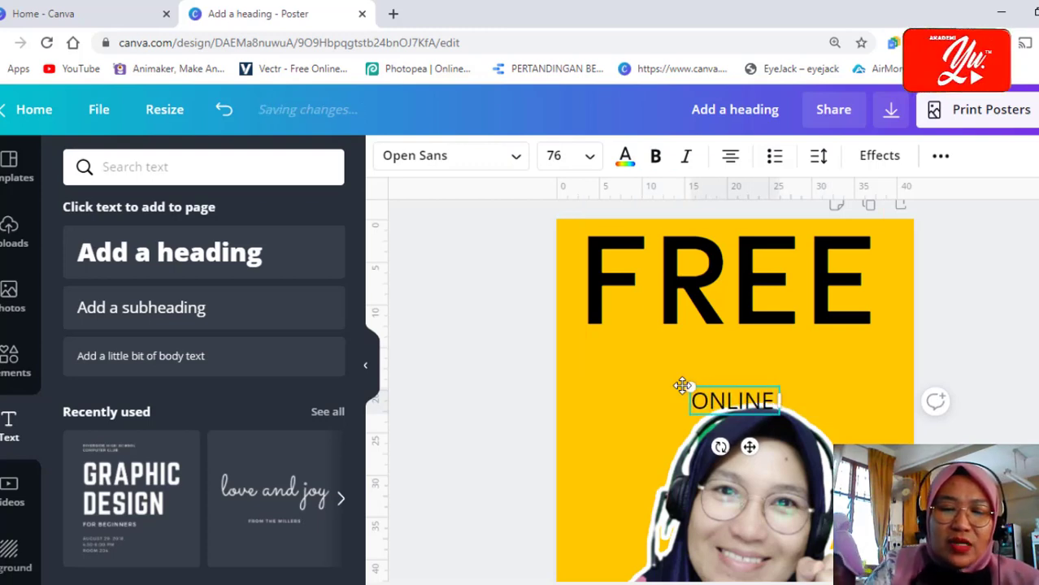
{"action": "type", "text": " TUIT"}
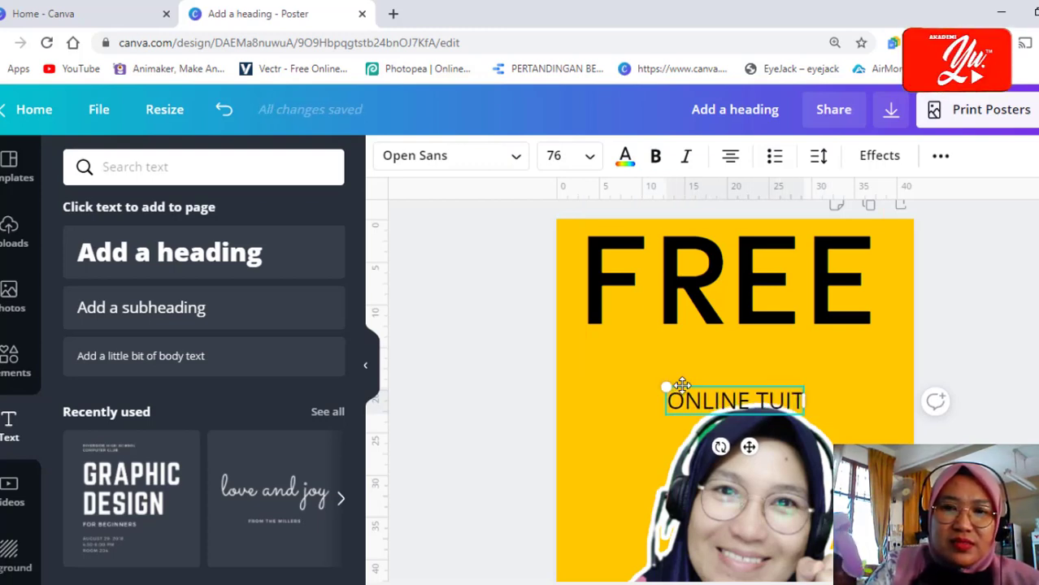
{"action": "type", "text": "ION"}
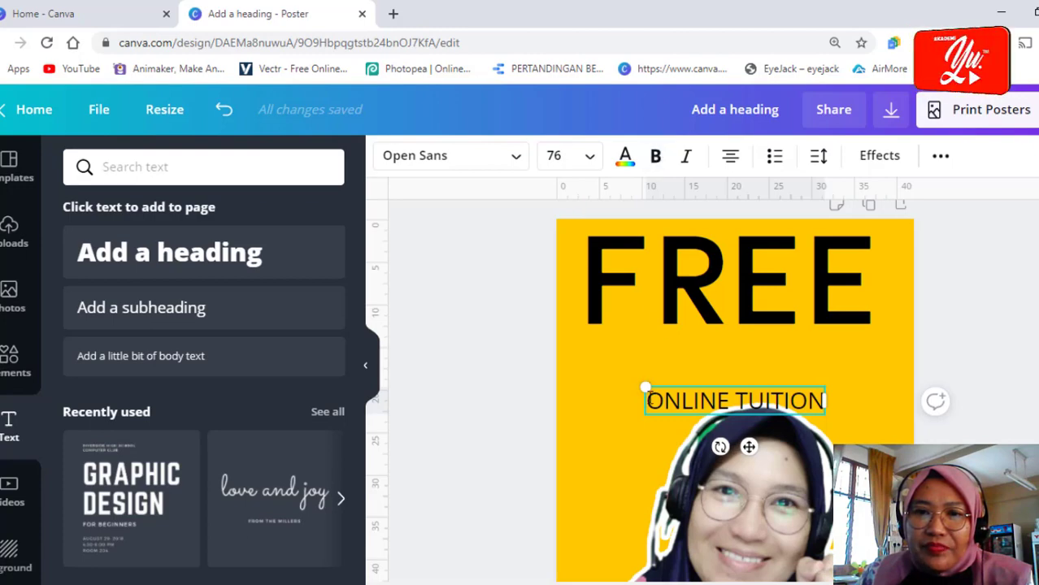
{"action": "left_click_drag", "start_coordinate": [643, 387], "coordinate": [584, 379]}
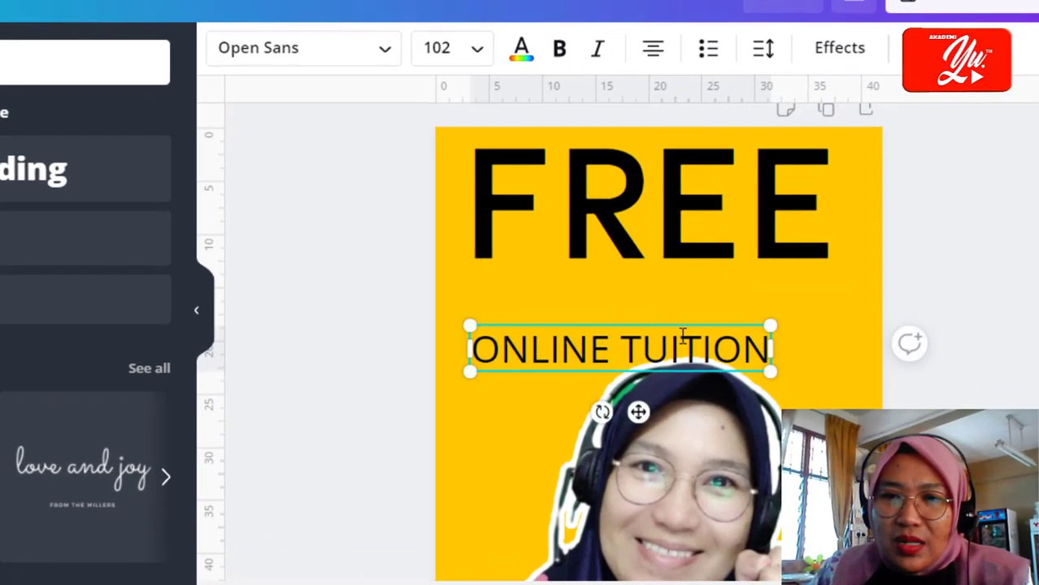
{"action": "left_click_drag", "start_coordinate": [767, 325], "coordinate": [837, 314]}
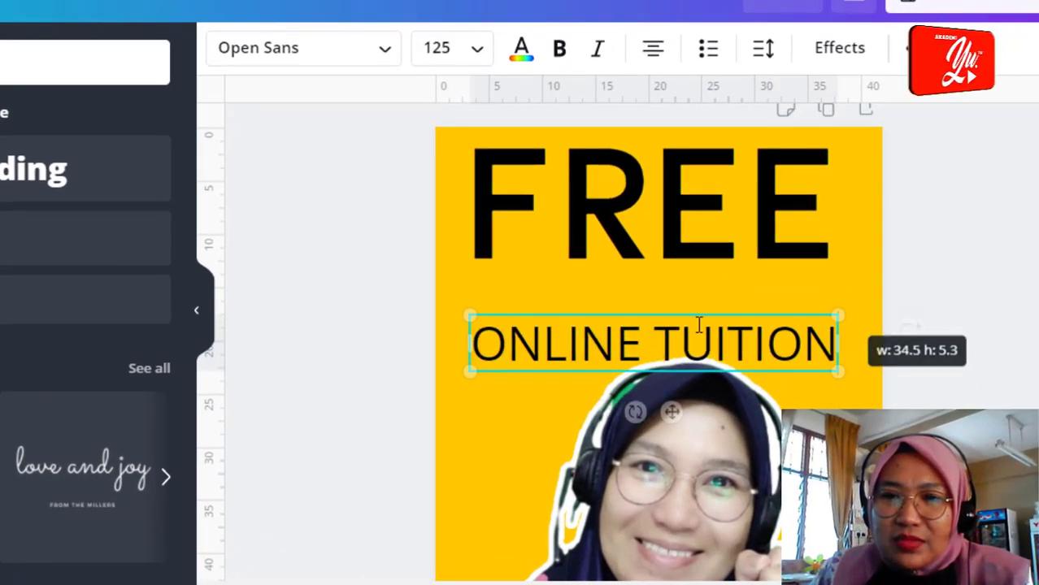
{"action": "left_click_drag", "start_coordinate": [671, 409], "coordinate": [667, 352]}
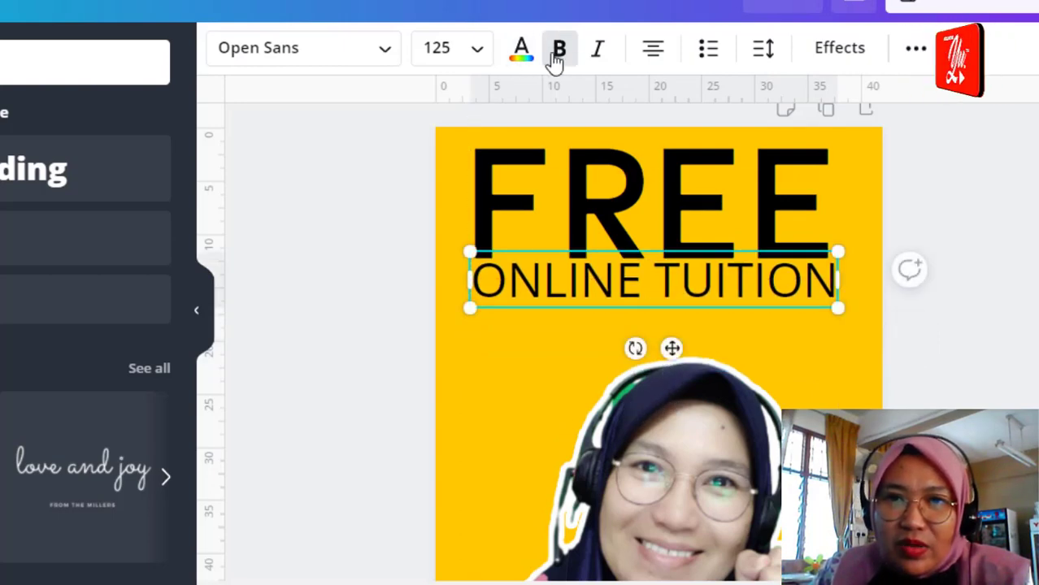
Step: Resize FREE to size 468 to match ONLINE TUITION's width and shift it left
{"action": "left_click", "coordinate": [991, 252]}
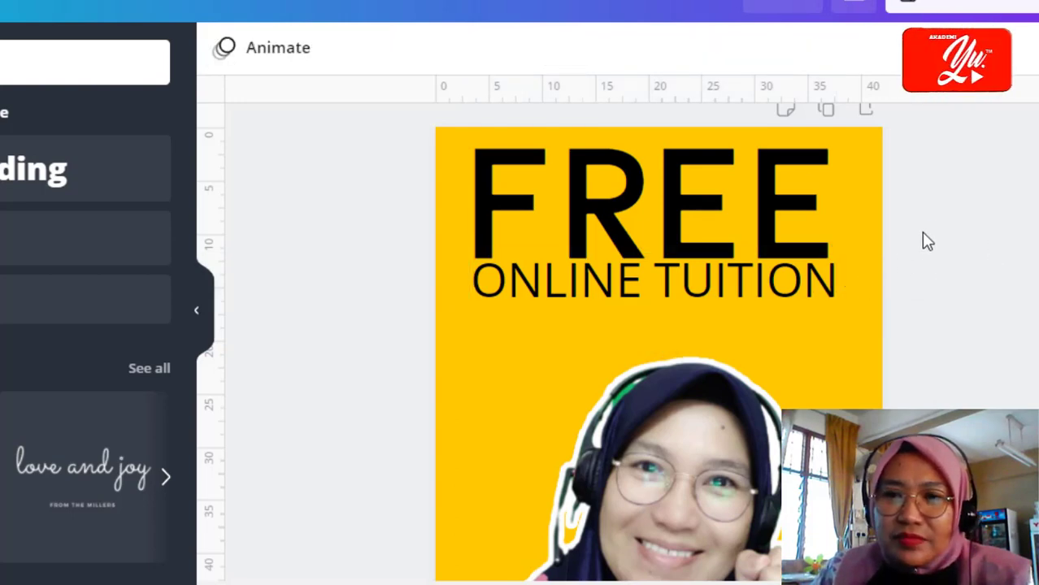
{"action": "left_click_drag", "start_coordinate": [927, 240], "coordinate": [776, 288]}
{"action": "left_click", "coordinate": [921, 257]}
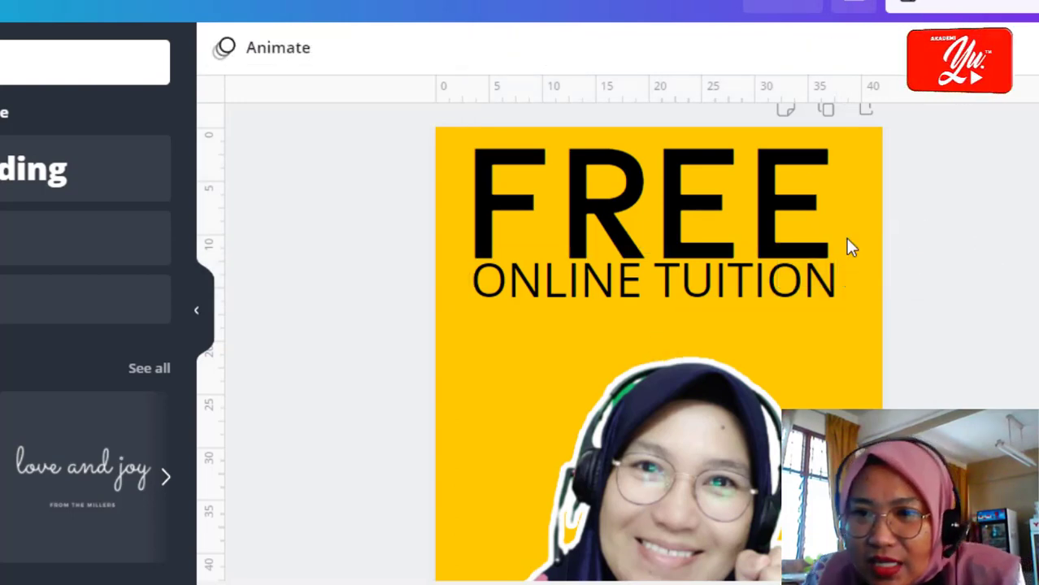
{"action": "left_click", "coordinate": [797, 254]}
{"action": "left_click_drag", "start_coordinate": [848, 201], "coordinate": [858, 201]}
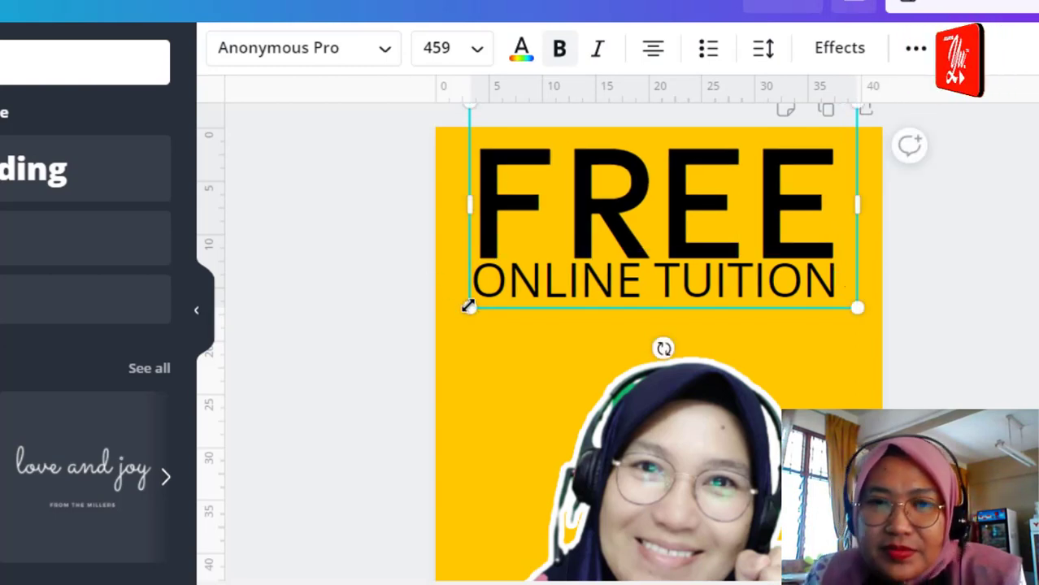
{"action": "left_click_drag", "start_coordinate": [468, 307], "coordinate": [460, 309]}
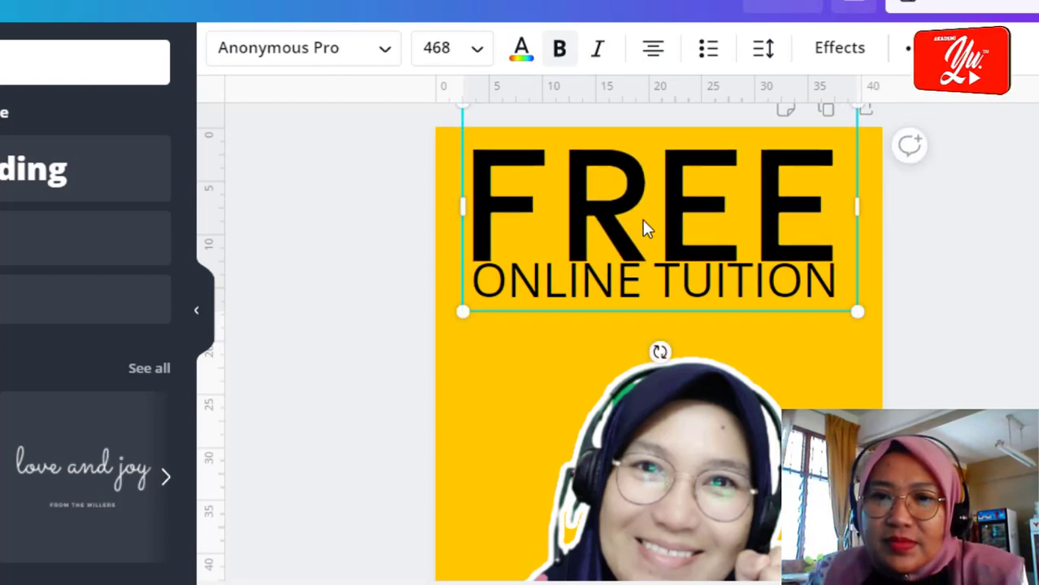
{"action": "left_click_drag", "start_coordinate": [668, 202], "coordinate": [669, 203]}
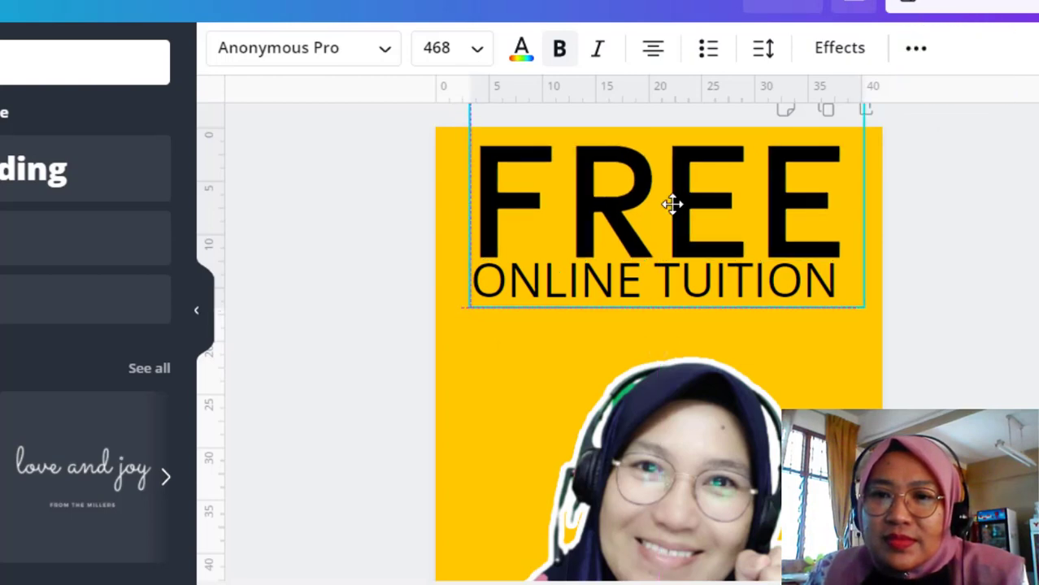
Step: Add a vertical guide along the texts' left edge and select ONLINE TUITION
{"action": "left_click", "coordinate": [967, 264]}
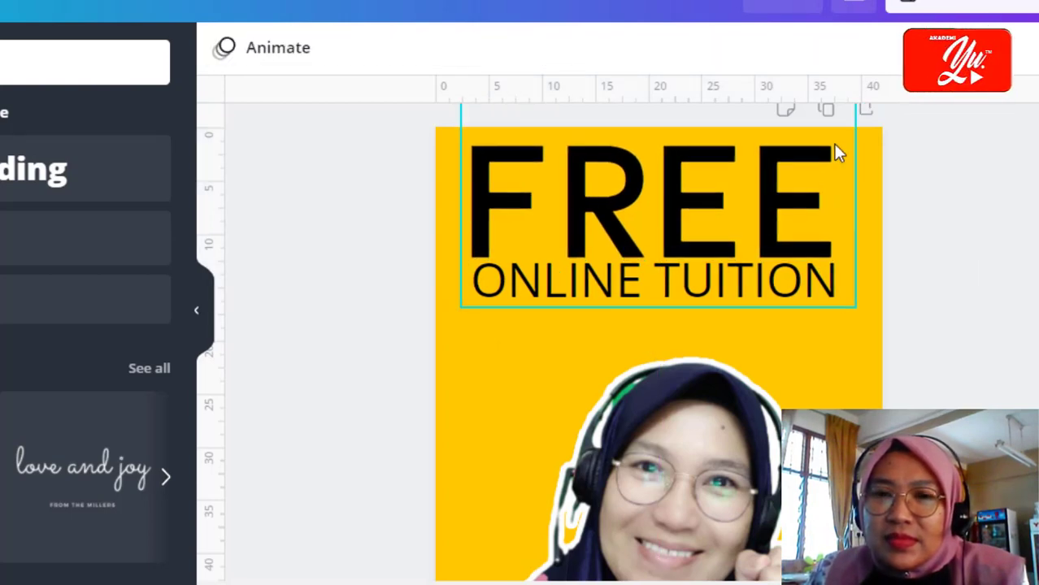
{"action": "mouse_move", "coordinate": [218, 179]}
{"action": "left_mouse_down"}
{"action": "mouse_move", "coordinate": [490, 180]}
{"action": "mouse_move", "coordinate": [470, 182]}
{"action": "left_mouse_up"}
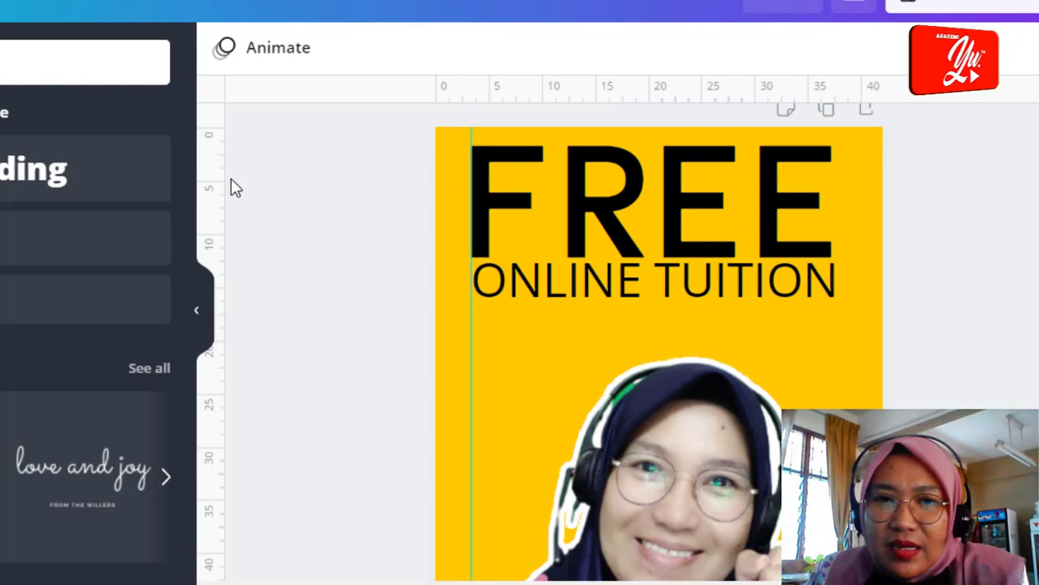
{"action": "left_click", "coordinate": [663, 296]}
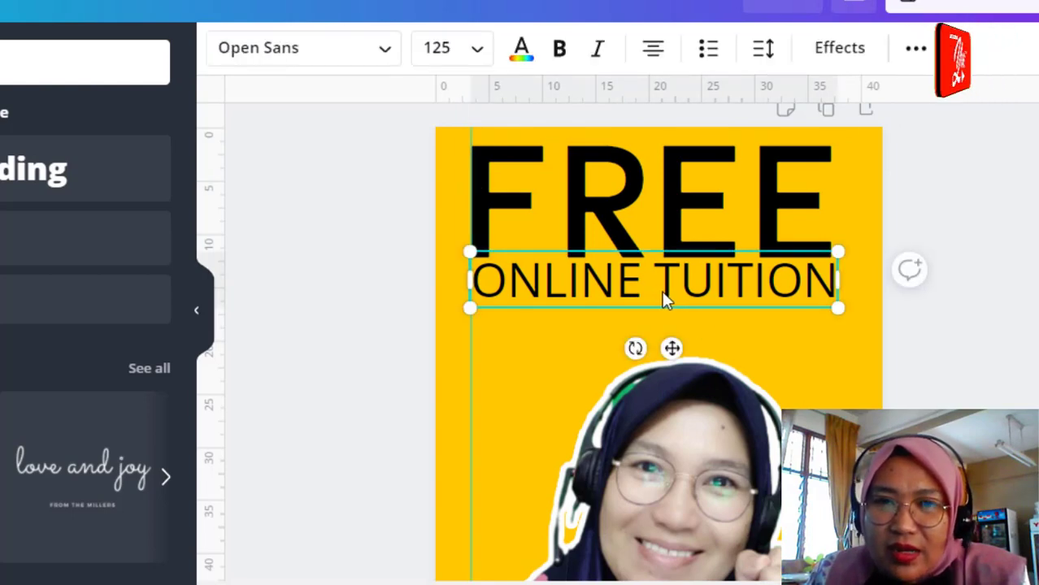
Step: Centre the FREE heading and ONLINE TUITION subheading horizontally on the page
{"action": "mouse_move", "coordinate": [299, 151]}
{"action": "left_mouse_down"}
{"action": "mouse_move", "coordinate": [549, 250]}
{"action": "mouse_move", "coordinate": [529, 298]}
{"action": "left_mouse_up"}
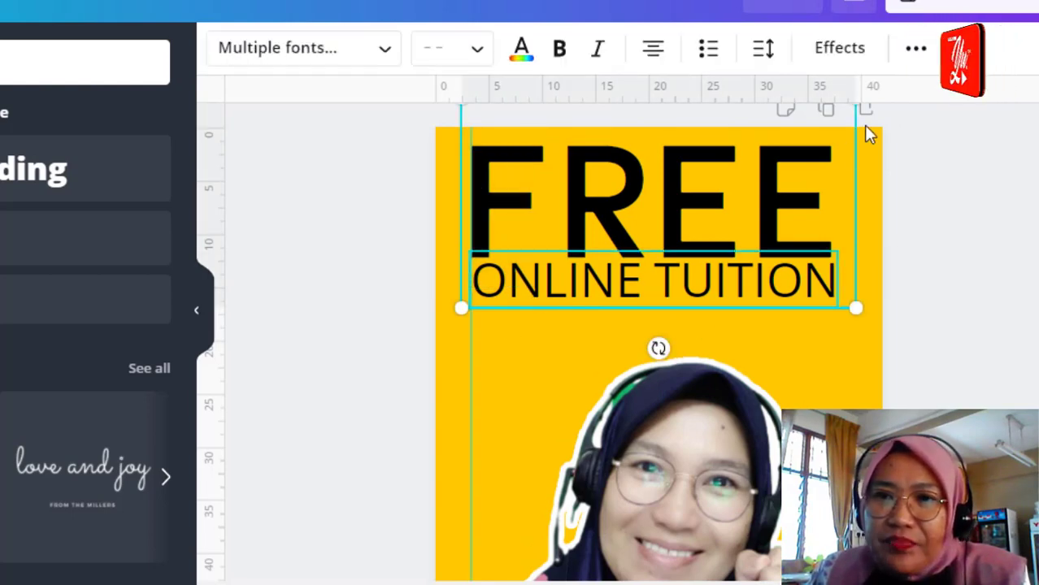
{"action": "left_click", "coordinate": [910, 47]}
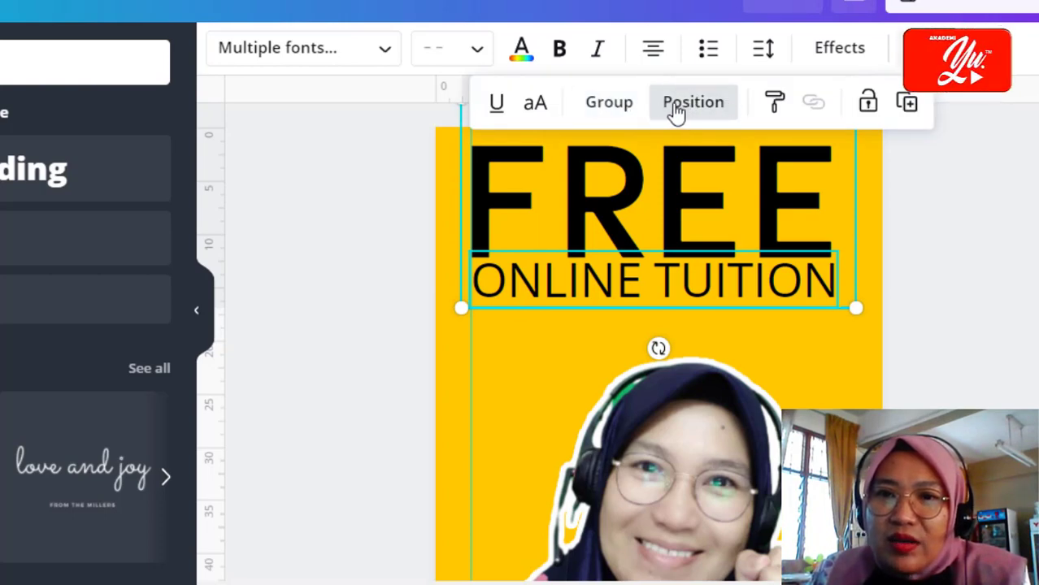
{"action": "left_click", "coordinate": [687, 108]}
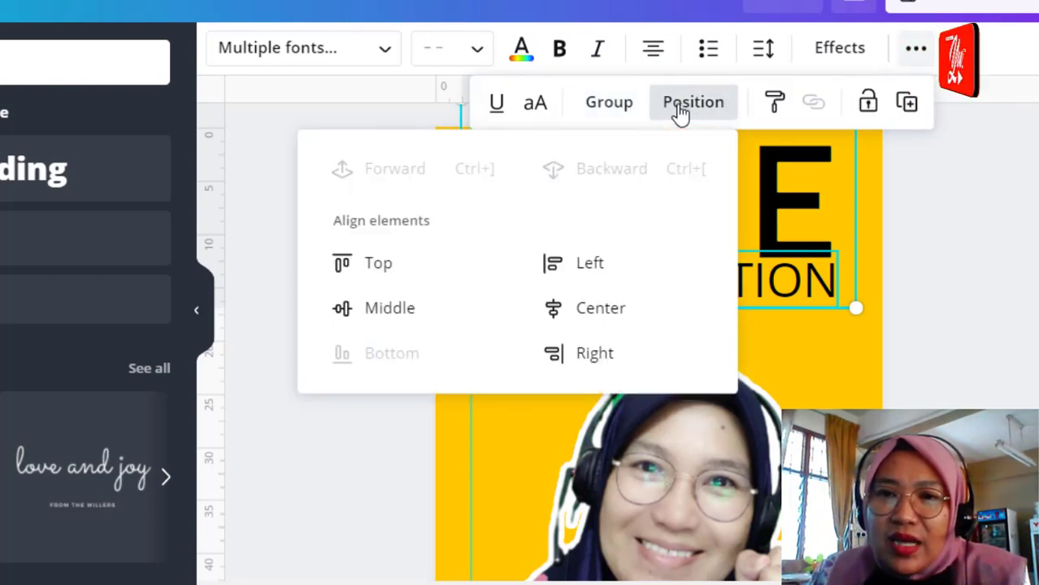
{"action": "left_click", "coordinate": [575, 317]}
{"action": "left_click", "coordinate": [1008, 323]}
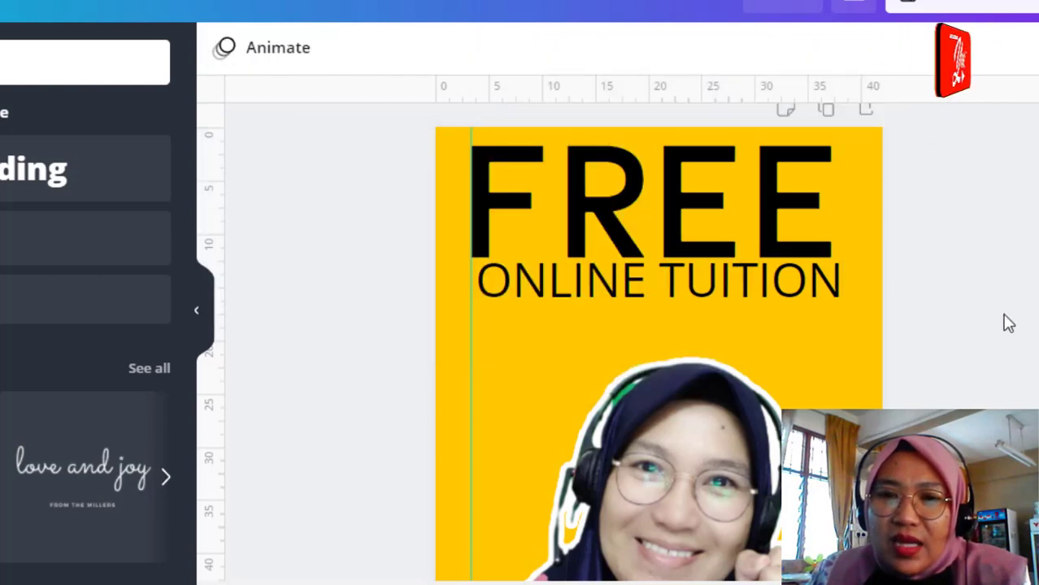
Step: Resize ONLINE TUITION so it lines up beneath FREE at the same width
{"action": "left_click", "coordinate": [502, 283]}
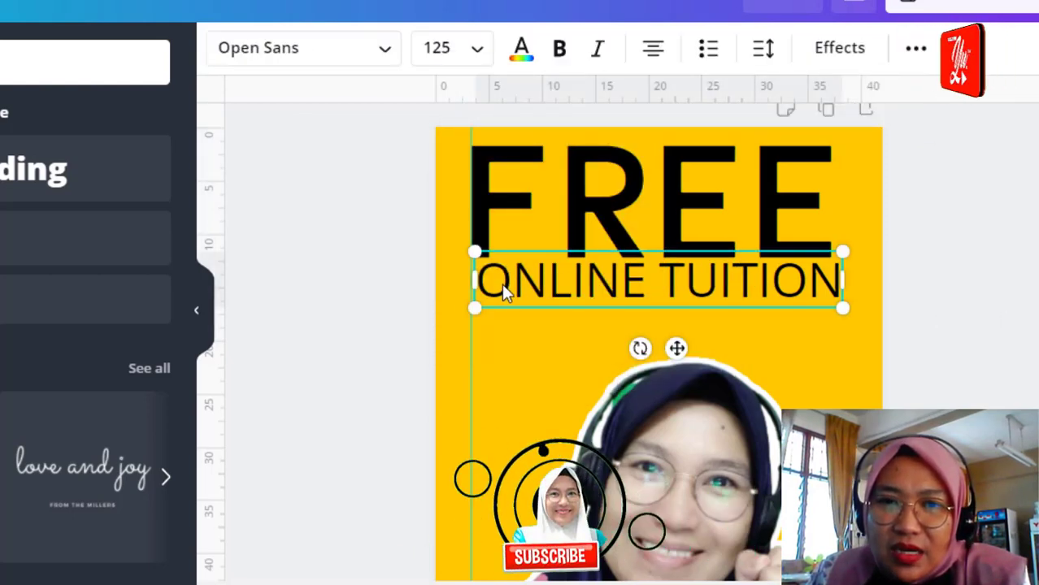
{"action": "left_click_drag", "start_coordinate": [469, 310], "coordinate": [465, 309]}
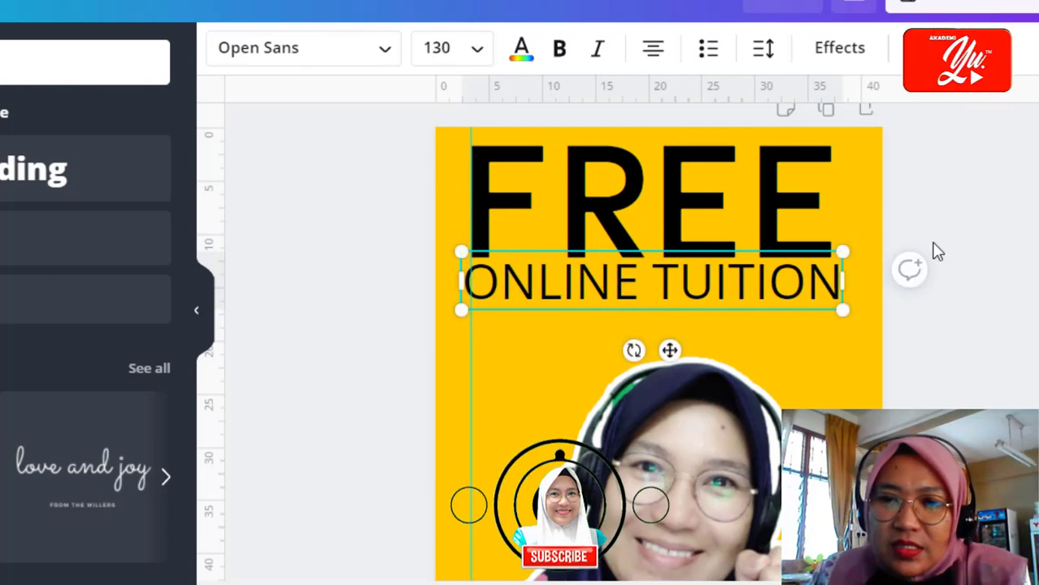
{"action": "left_click", "coordinate": [980, 242]}
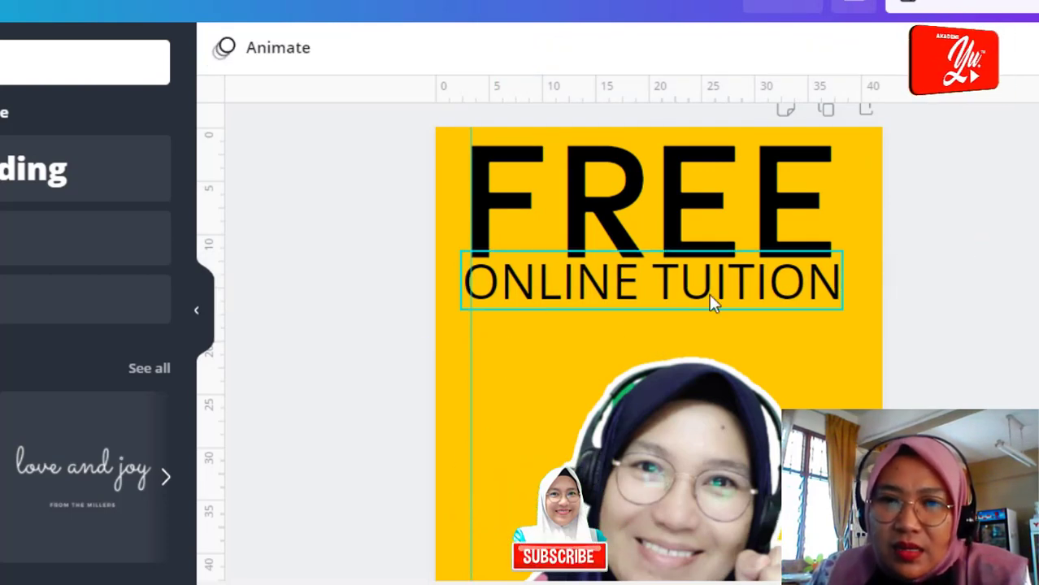
{"action": "left_click", "coordinate": [539, 298]}
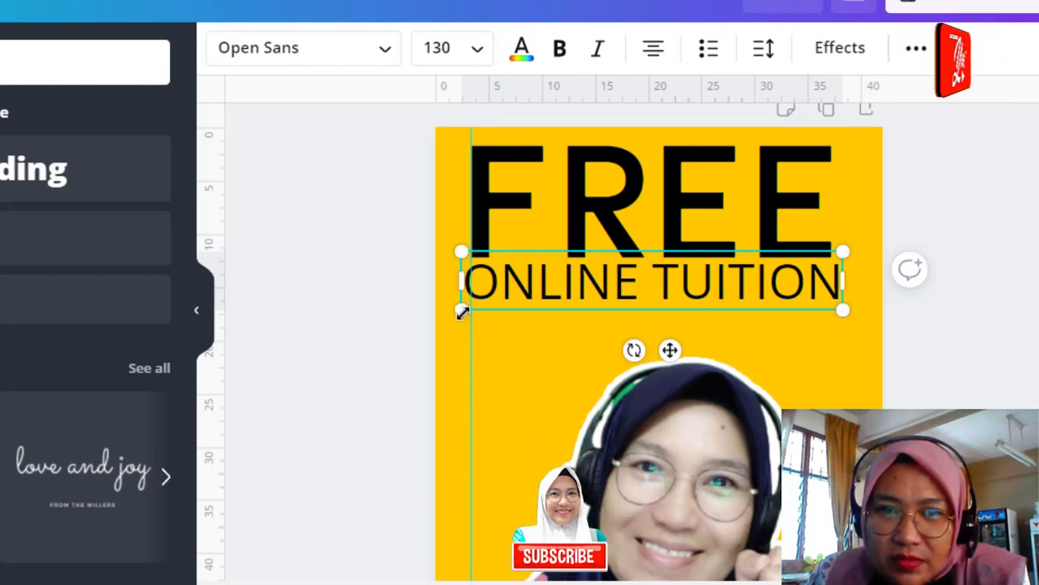
{"action": "left_click_drag", "start_coordinate": [468, 309], "coordinate": [468, 306]}
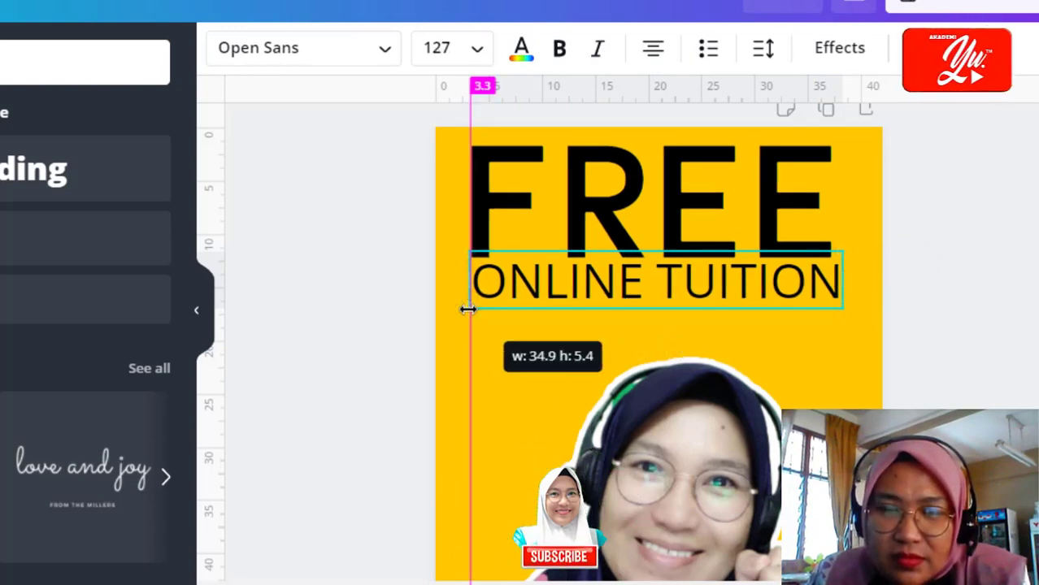
{"action": "left_click", "coordinate": [941, 239]}
{"action": "mouse_move", "coordinate": [86, 238]}
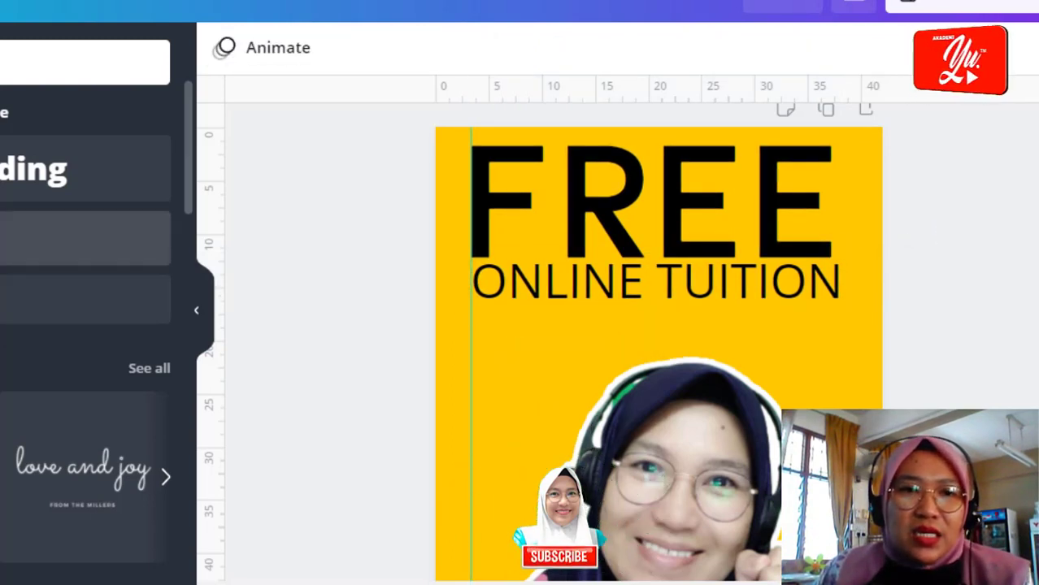
Step: Add body text 'BAHASA MELAYU SEKOLAH RENDAH (SK & SJK)' and place it, slightly shrunk, beneath ONLINE TUITION
{"action": "left_click", "coordinate": [85, 299]}
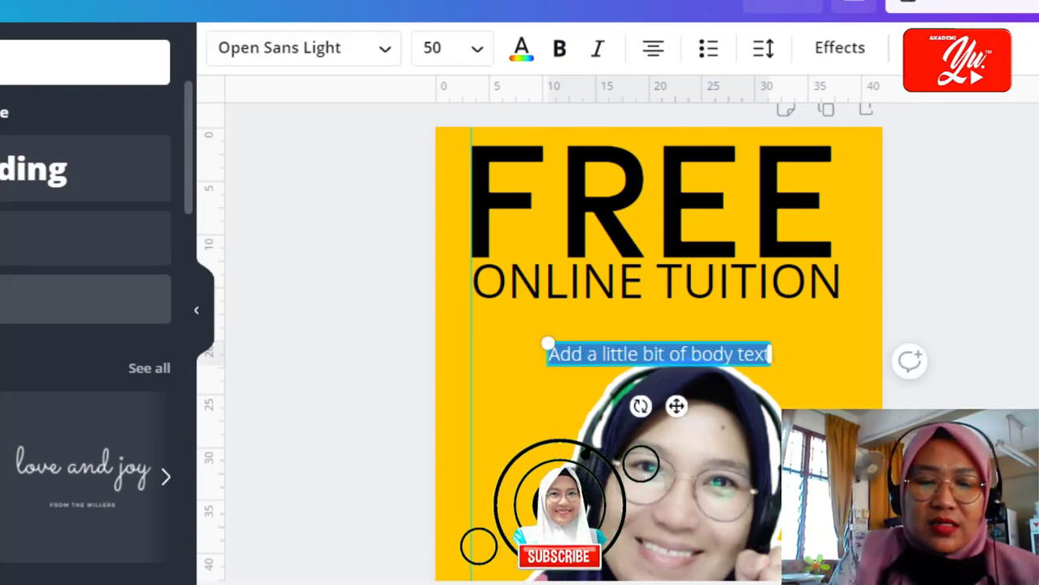
{"action": "key", "text": "BackSpace"}
{"action": "type", "text": "HASA"}
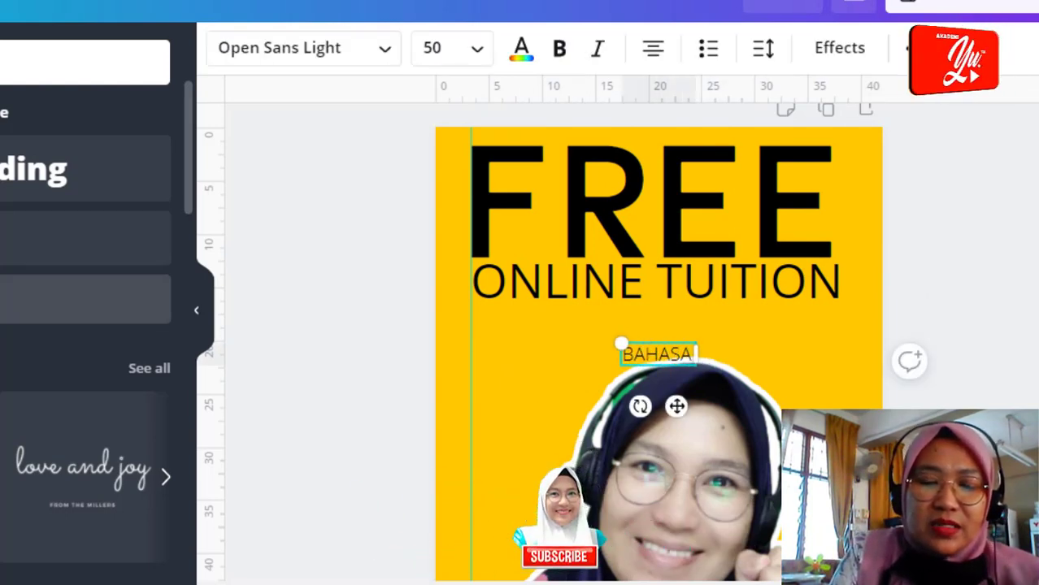
{"action": "type", "text": " MEL"}
{"action": "key", "text": "BackSpace"}
{"action": "key", "text": "BackSpace"}
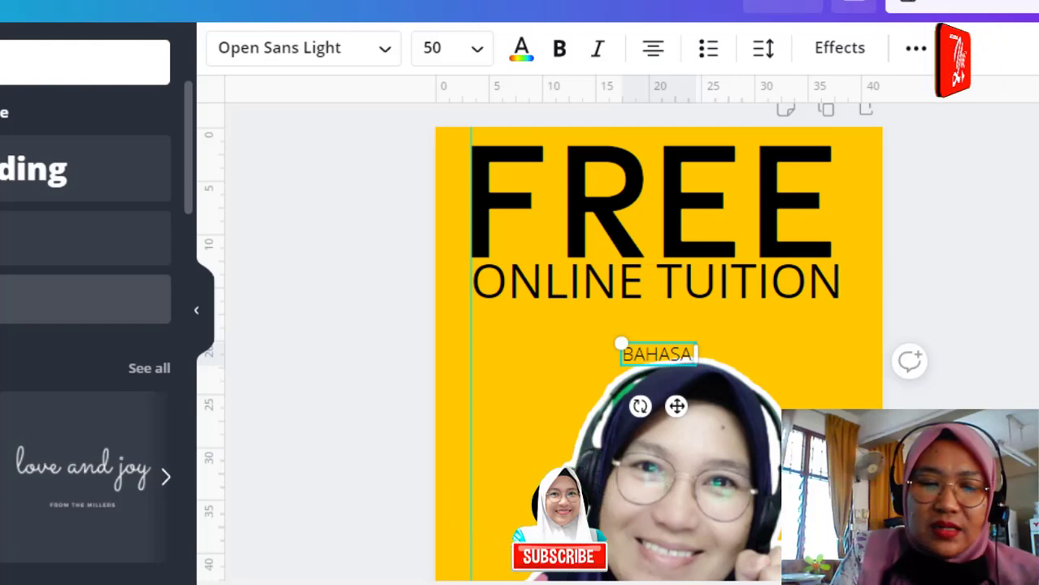
{"action": "type", "text": "MELAYU SEKO"}
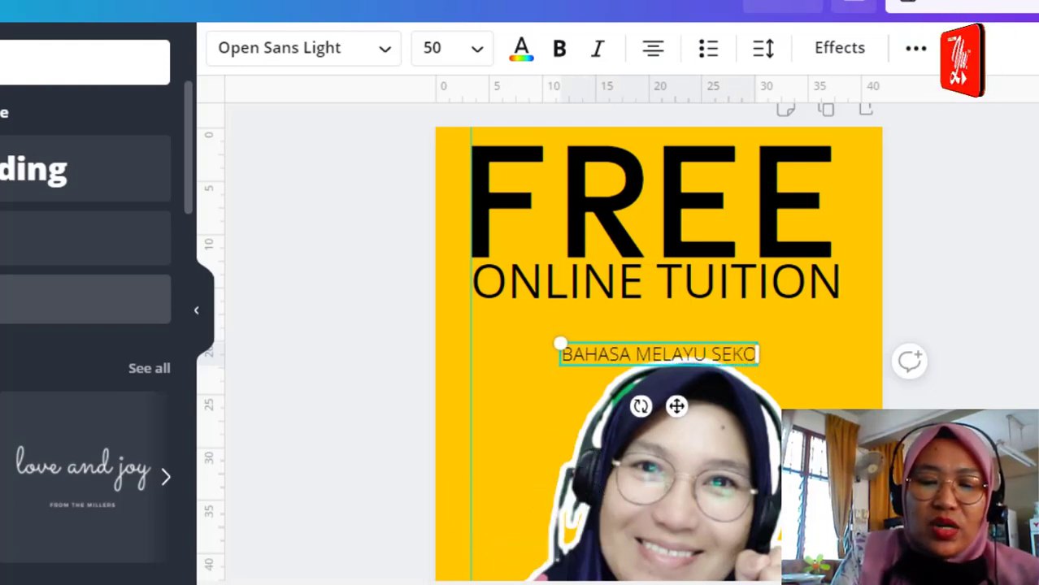
{"action": "type", "text": "LAH RENDAH"}
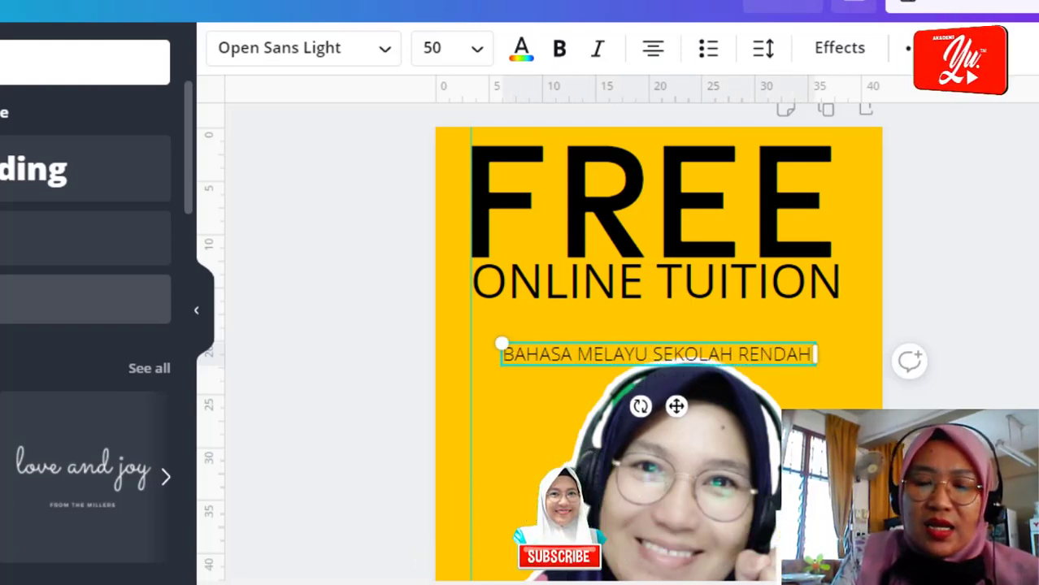
{"action": "type", "text": " ("}
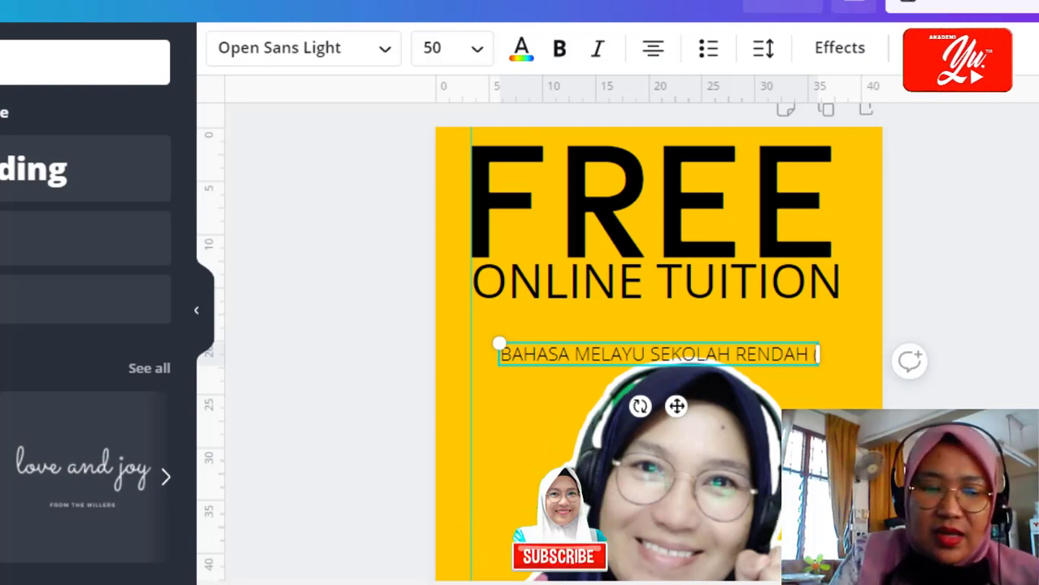
{"action": "type", "text": "SK & "}
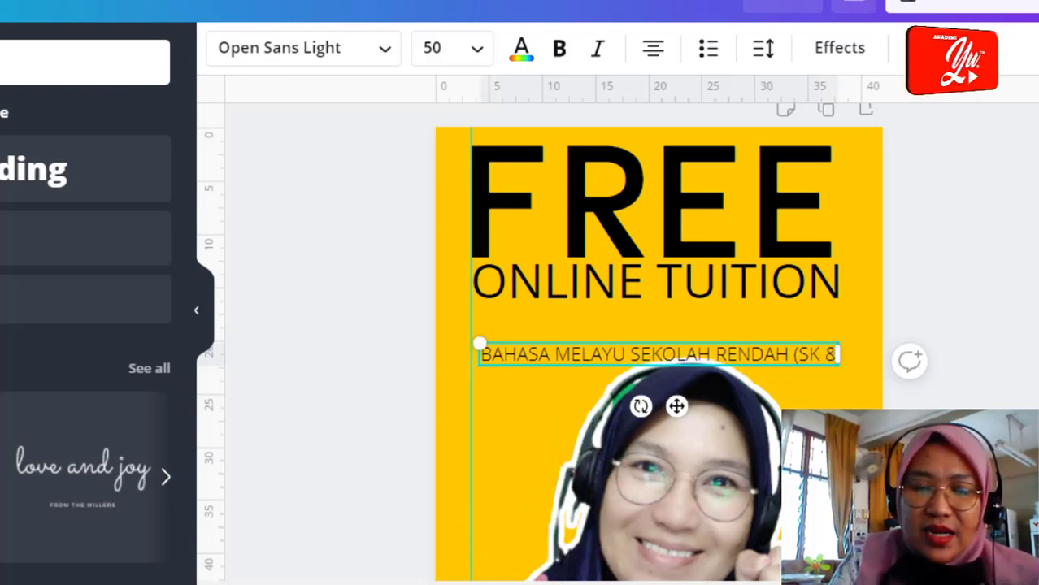
{"action": "type", "text": "SJK"}
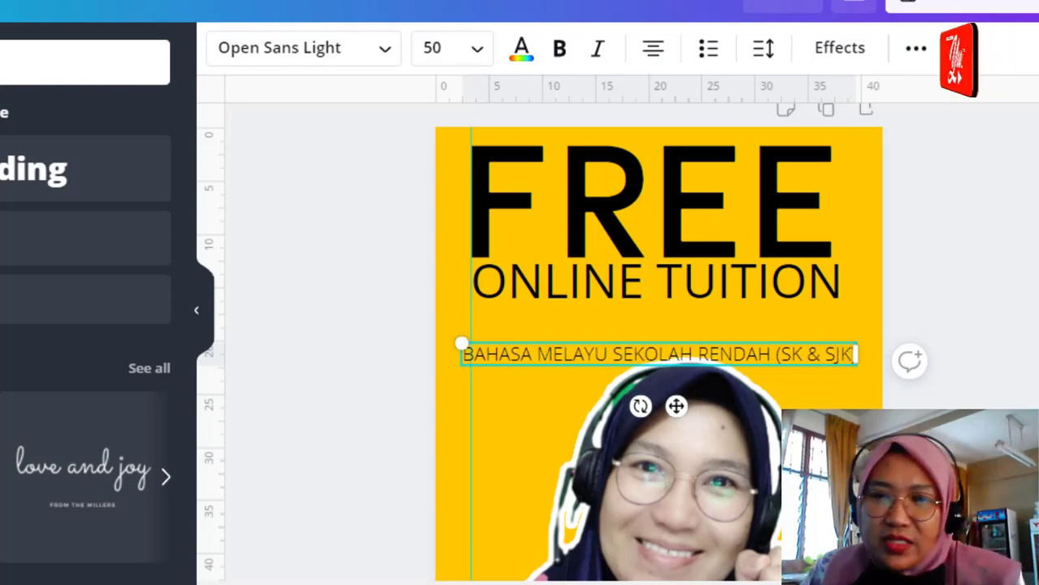
{"action": "left_click", "coordinate": [917, 317]}
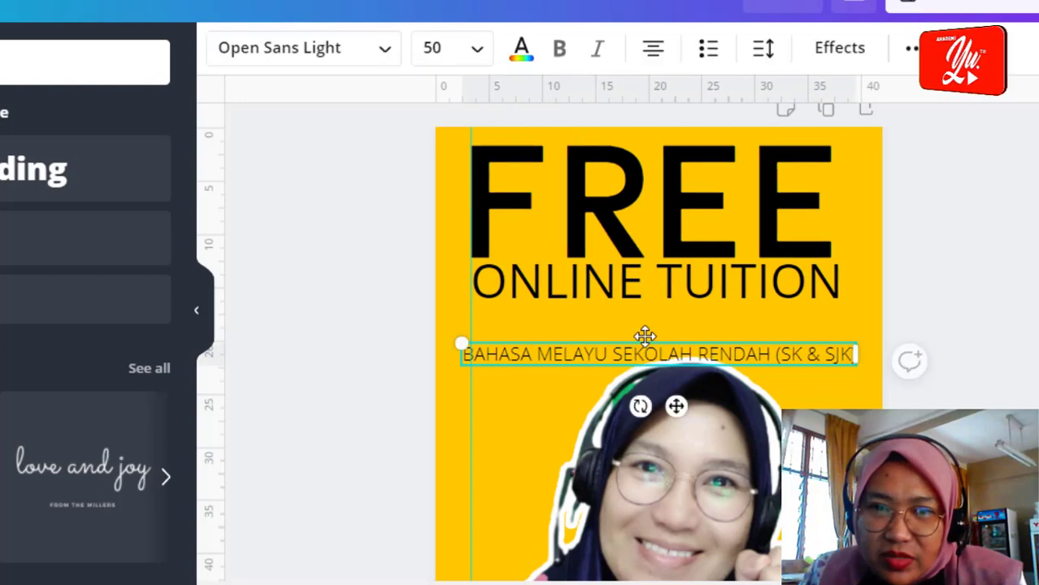
{"action": "left_click_drag", "start_coordinate": [638, 355], "coordinate": [647, 320]}
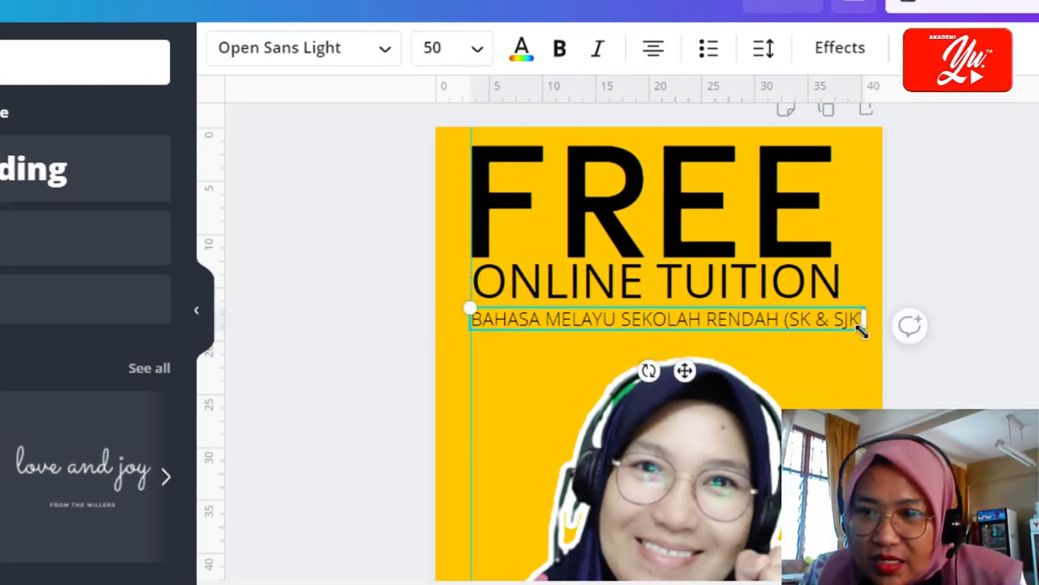
{"action": "left_click_drag", "start_coordinate": [860, 329], "coordinate": [842, 319]}
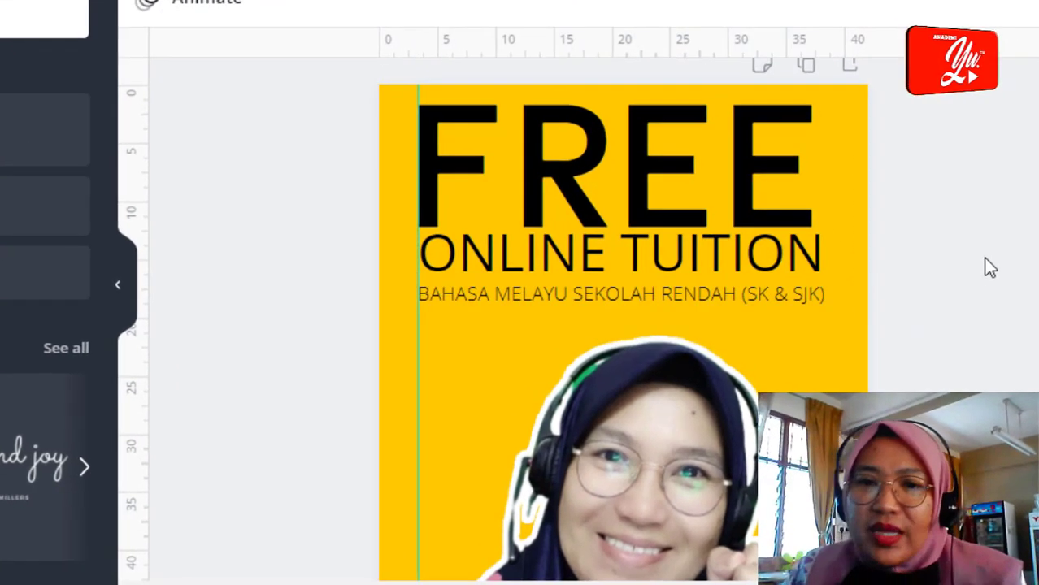
Step: Bold the BAHASA MELAYU line, shrink it, and align its left edge with ONLINE TUITION
{"action": "left_click", "coordinate": [663, 296]}
{"action": "left_click", "coordinate": [521, 4]}
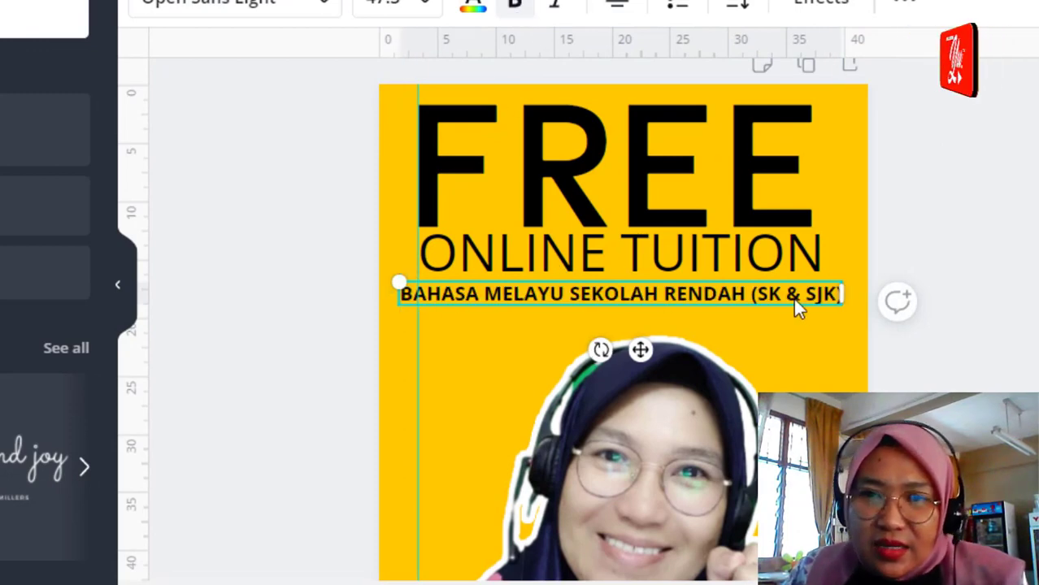
{"action": "left_click_drag", "start_coordinate": [841, 302], "coordinate": [819, 302]}
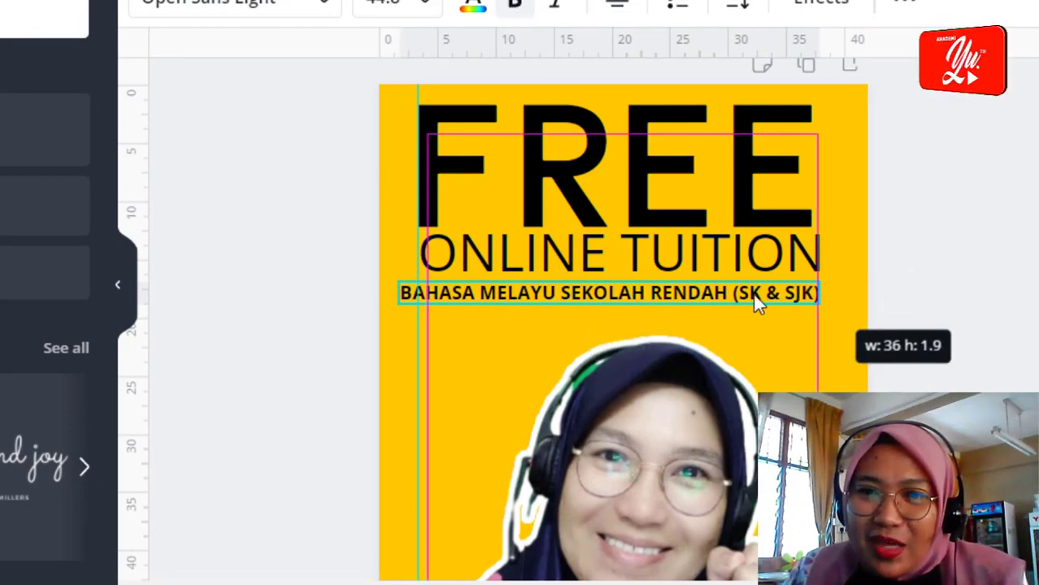
{"action": "left_click_drag", "start_coordinate": [627, 350], "coordinate": [646, 348]}
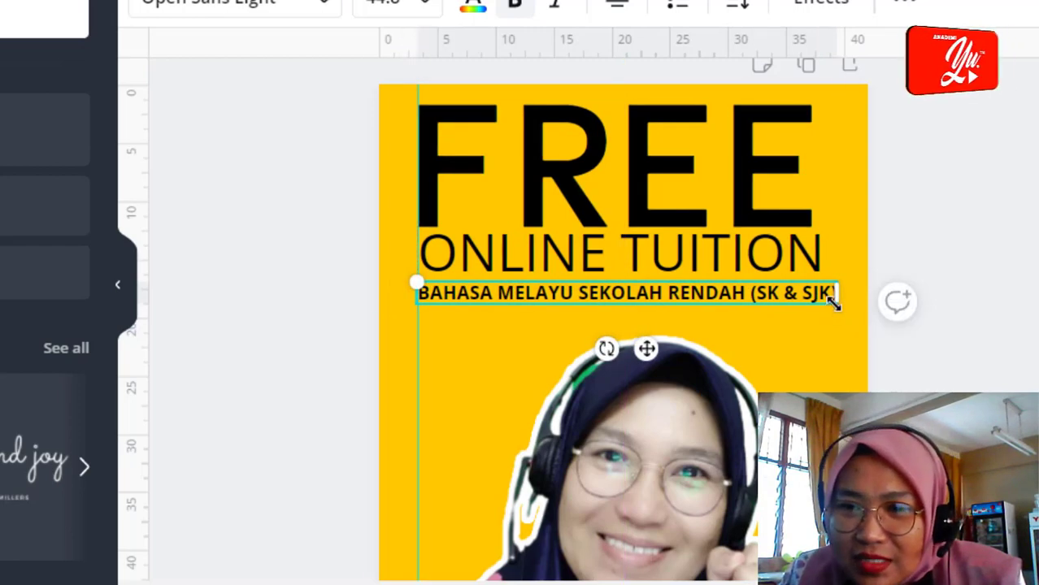
{"action": "left_click_drag", "start_coordinate": [833, 301], "coordinate": [821, 292]}
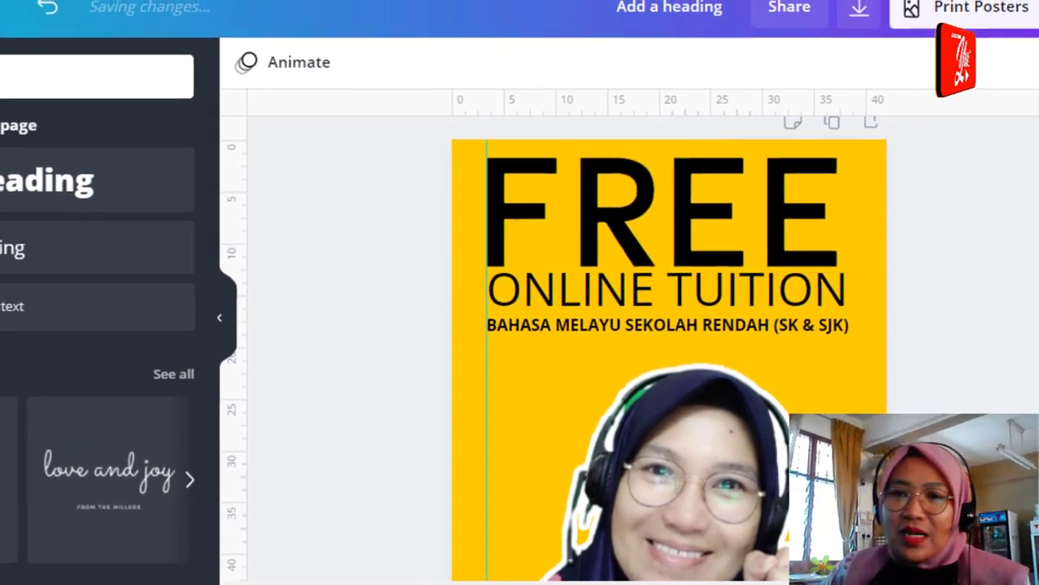
Step: Bring up the previously uploaded images in the side panel
{"action": "scroll", "coordinate": [669, 349], "scroll_direction": "down", "scroll_amount": 3}
{"action": "scroll", "coordinate": [669, 349], "scroll_direction": "down", "scroll_amount": 3}
{"action": "scroll", "coordinate": [669, 349], "scroll_direction": "up", "scroll_amount": 3}
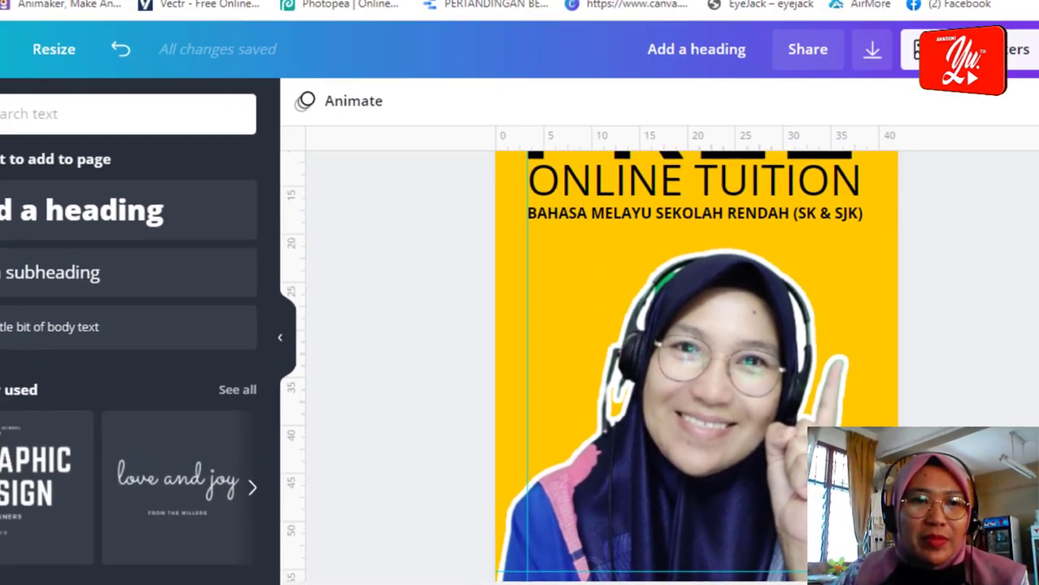
{"action": "left_click", "coordinate": [31, 253]}
Step: Add the Member Of logo and drag it to the poster's bottom-right corner
{"action": "left_click", "coordinate": [189, 524]}
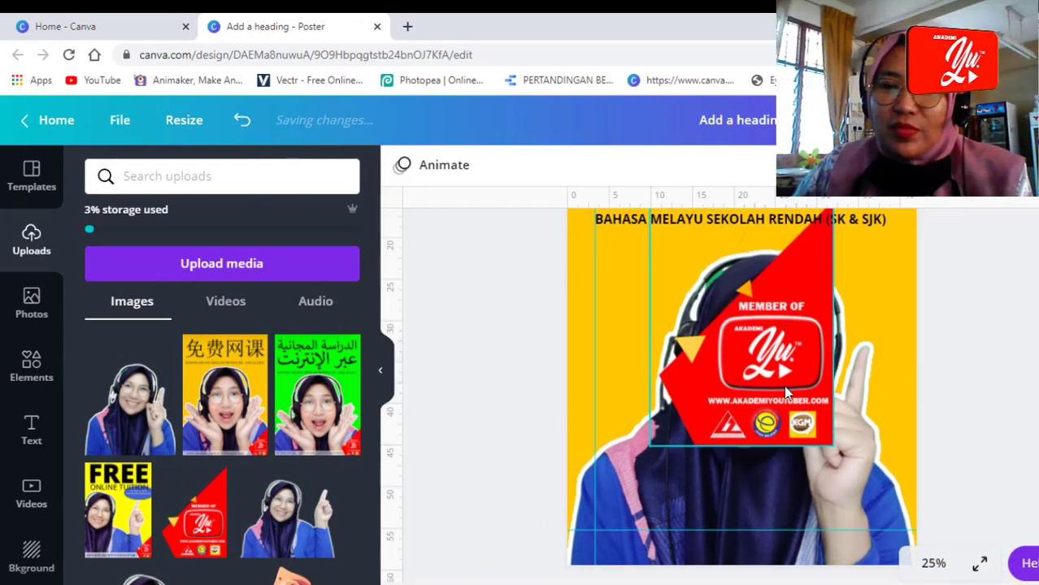
{"action": "left_click_drag", "start_coordinate": [784, 399], "coordinate": [876, 502]}
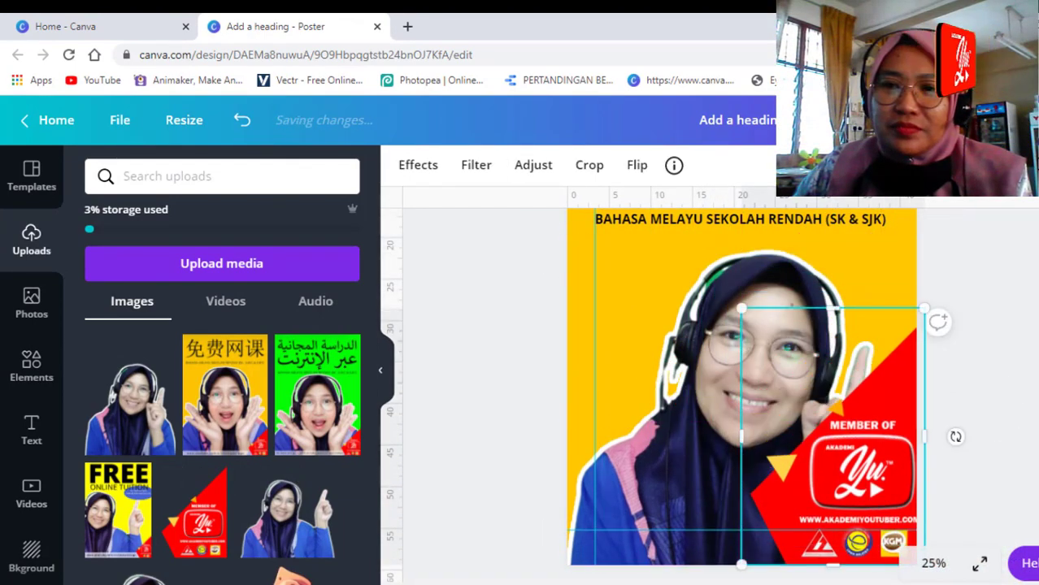
{"action": "scroll", "coordinate": [951, 406], "scroll_direction": "down", "scroll_amount": 1}
{"action": "left_click", "coordinate": [951, 390]}
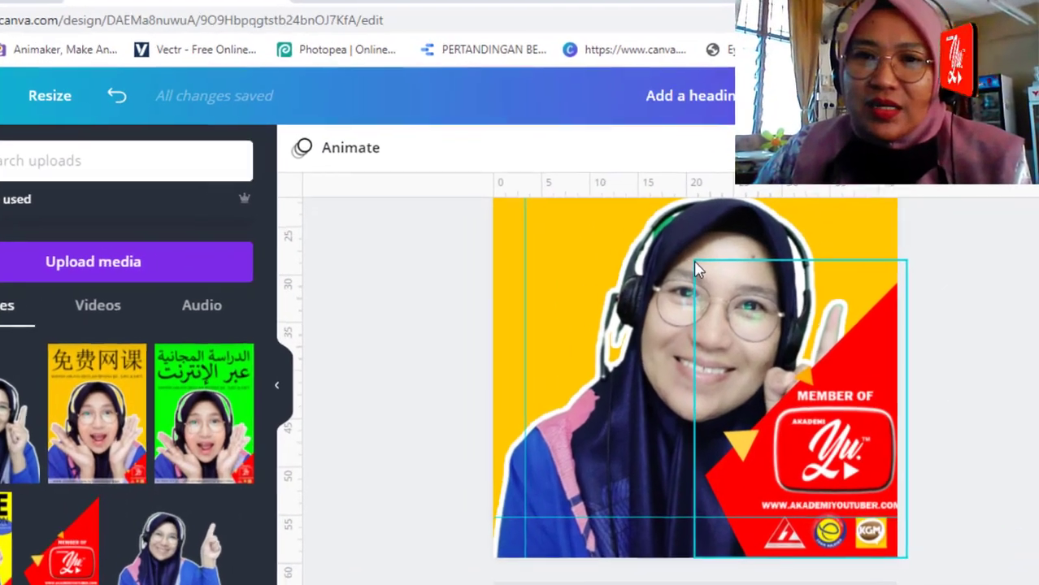
Step: Shrink the Member Of logo to fit snugly into the bottom-right corner
{"action": "left_click", "coordinate": [797, 276]}
{"action": "left_click_drag", "start_coordinate": [739, 262], "coordinate": [787, 407]}
{"action": "left_click_drag", "start_coordinate": [734, 434], "coordinate": [742, 460]}
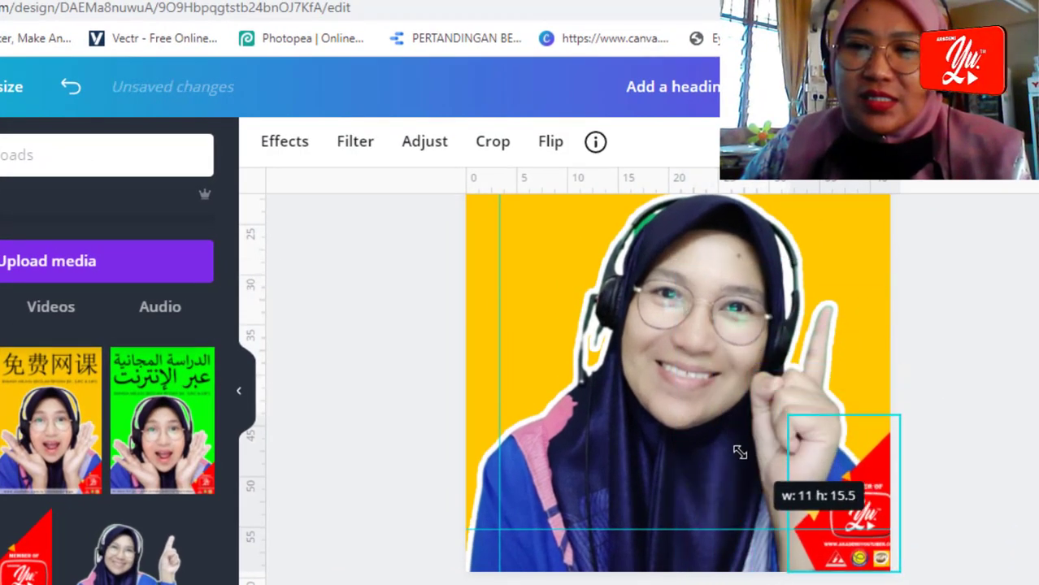
{"action": "left_click", "coordinate": [1020, 361]}
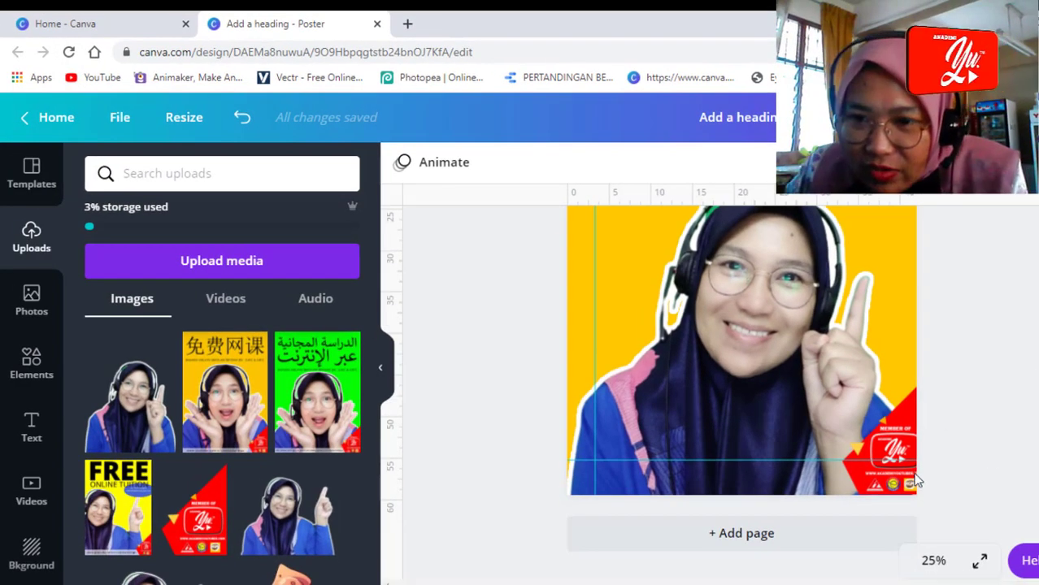
{"action": "left_click", "coordinate": [906, 467]}
{"action": "left_click", "coordinate": [1008, 452]}
Step: Try moving the logo toward the middle, then undo to keep it in the corner
{"action": "scroll", "coordinate": [1008, 452], "scroll_direction": "up", "scroll_amount": 3, "text": "ctrl"}
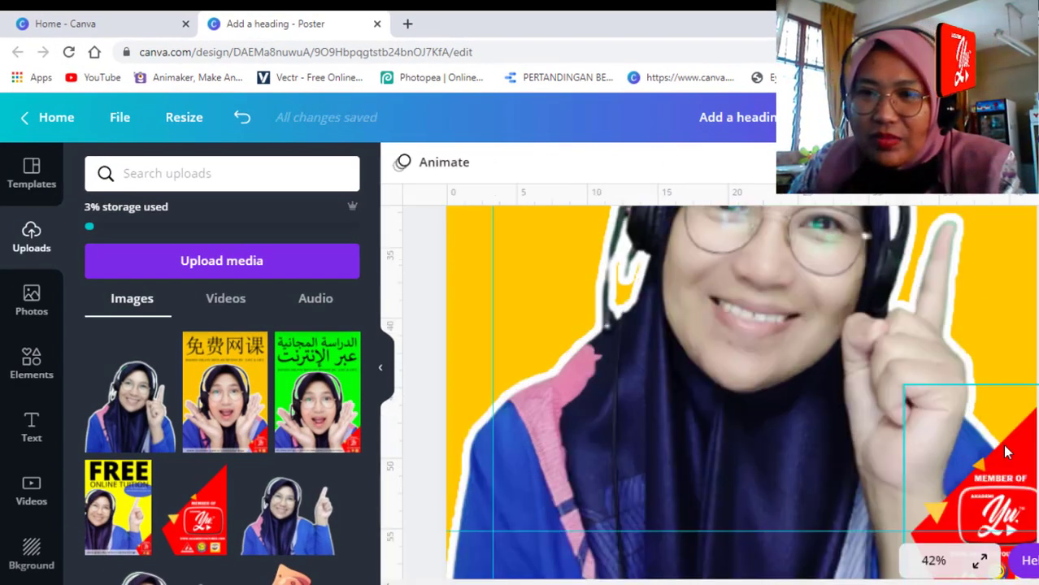
{"action": "scroll", "coordinate": [1008, 452], "scroll_direction": "up", "scroll_amount": 3, "text": "ctrl"}
{"action": "scroll", "coordinate": [935, 504], "scroll_direction": "down", "scroll_amount": 5}
{"action": "left_click_drag", "start_coordinate": [847, 579], "coordinate": [980, 579]}
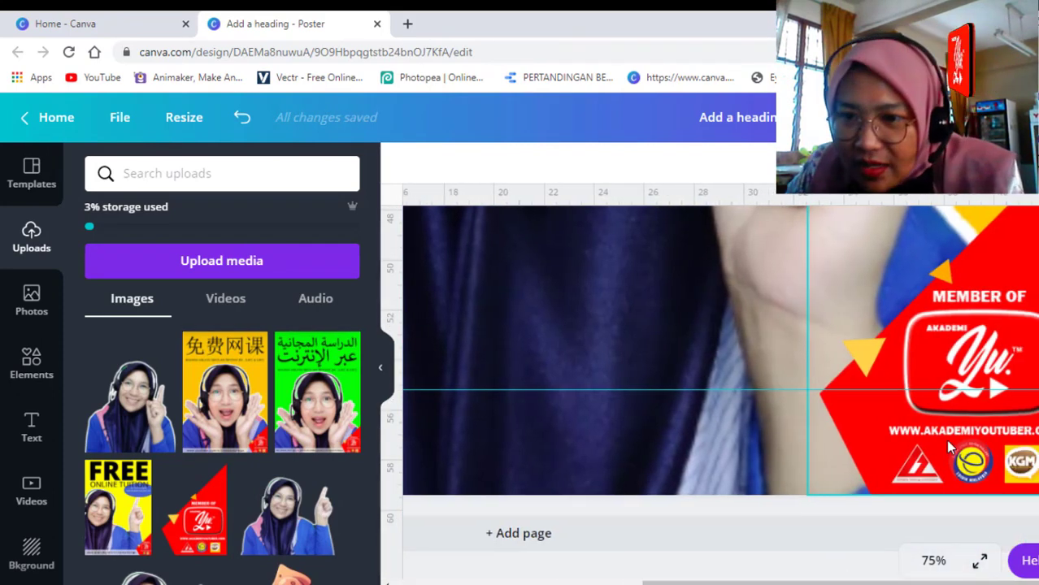
{"action": "left_click_drag", "start_coordinate": [953, 462], "coordinate": [578, 441]}
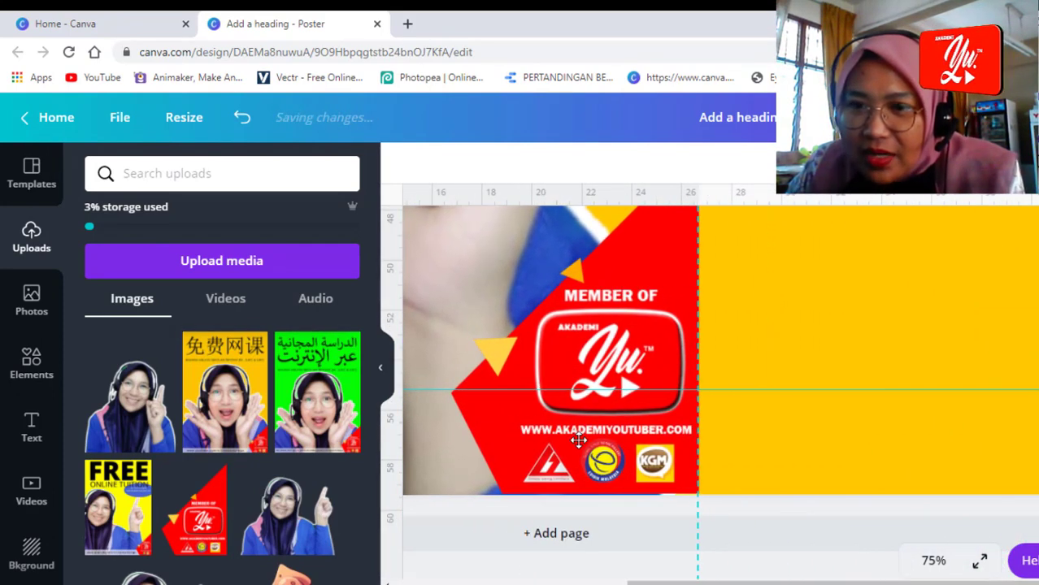
{"action": "scroll", "coordinate": [578, 442], "scroll_direction": "down", "scroll_amount": 2, "text": "ctrl"}
{"action": "scroll", "coordinate": [576, 438], "scroll_direction": "down", "scroll_amount": 2, "text": "ctrl"}
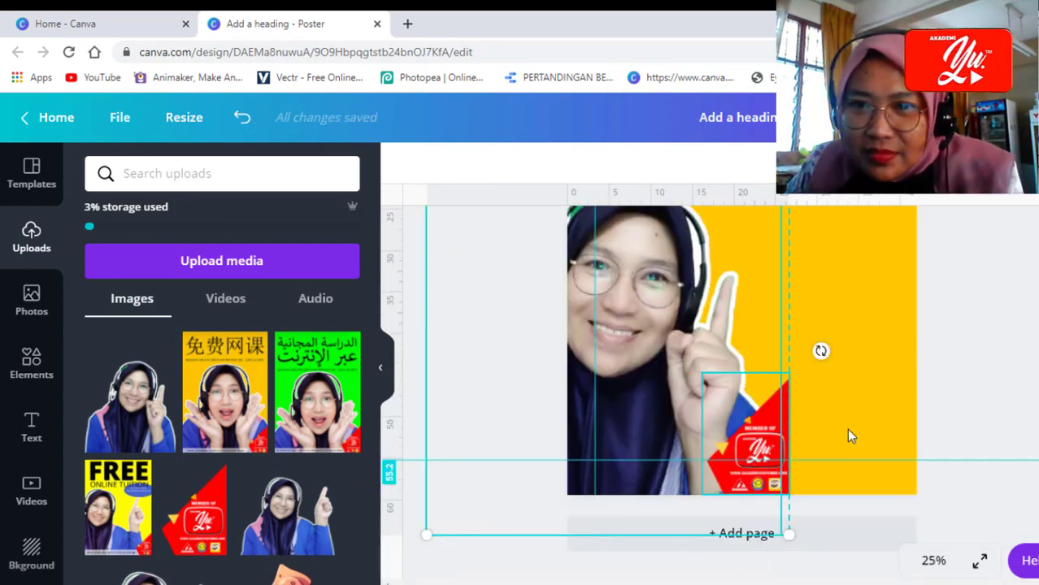
{"action": "key", "text": "ctrl+z"}
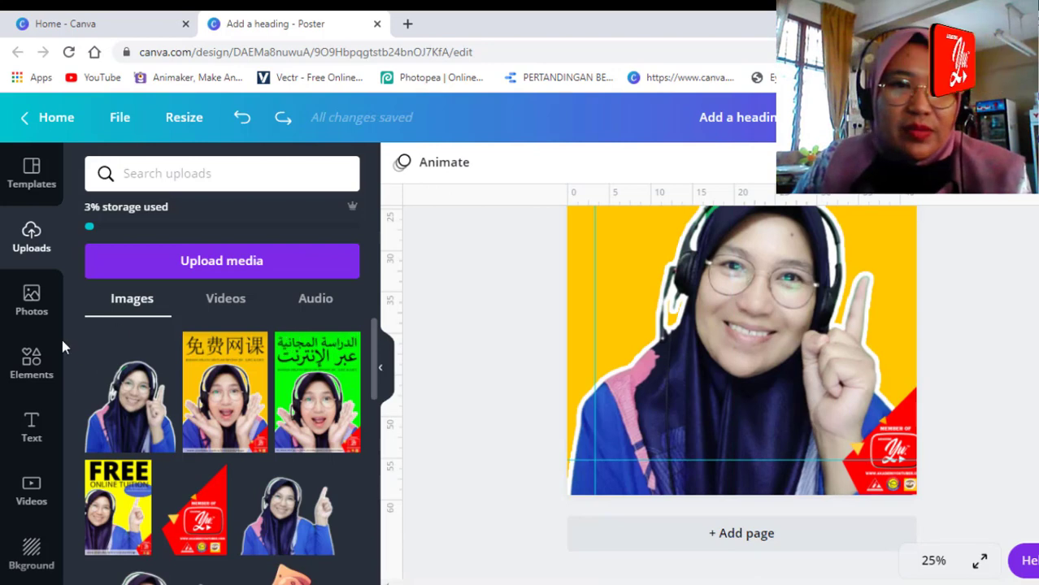
Step: Add a subheading text box containing the YouTube channel URL
{"action": "left_click", "coordinate": [32, 424]}
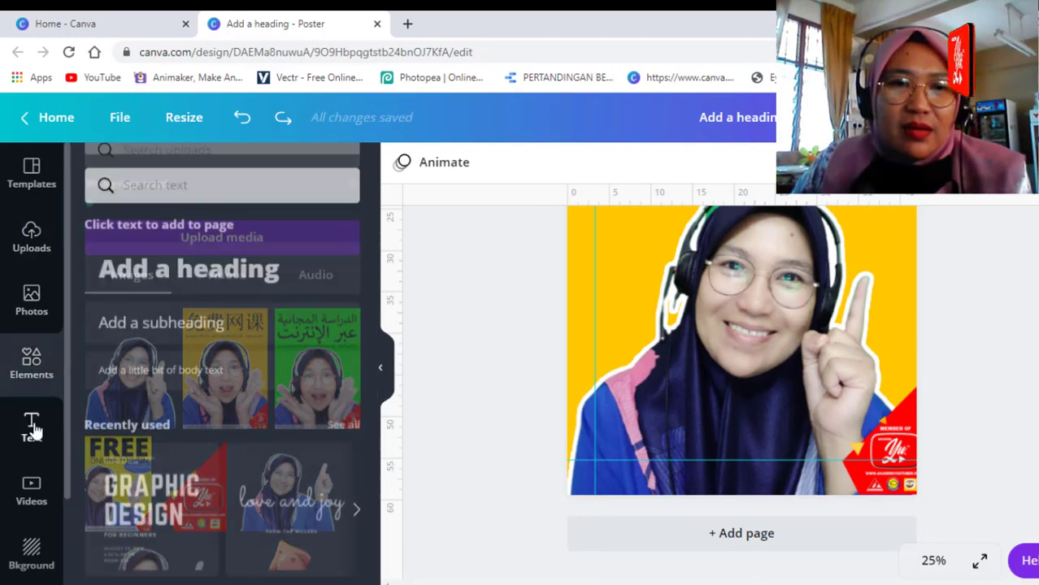
{"action": "left_click", "coordinate": [188, 324]}
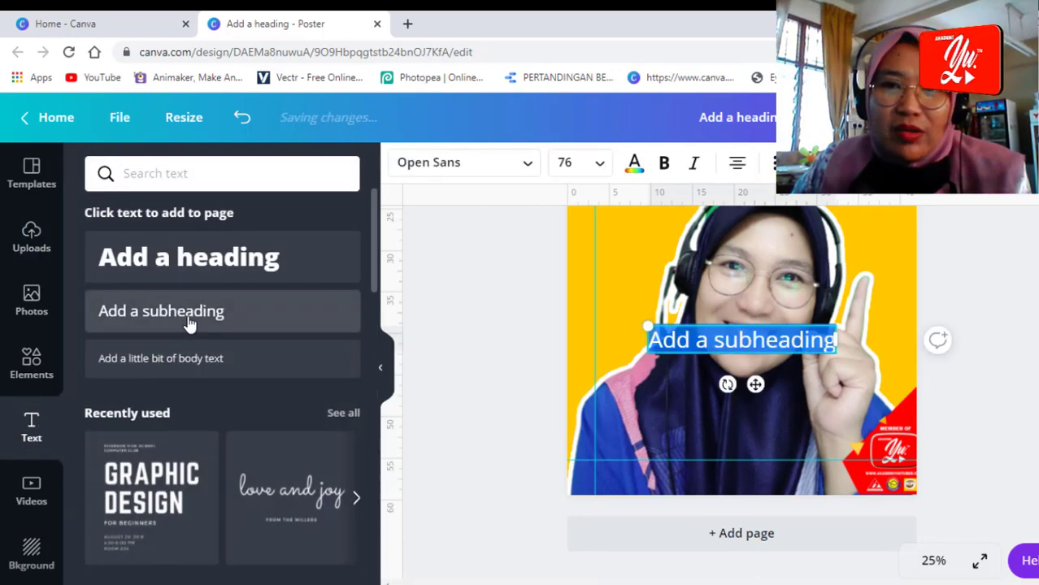
{"action": "type", "text": "WW"}
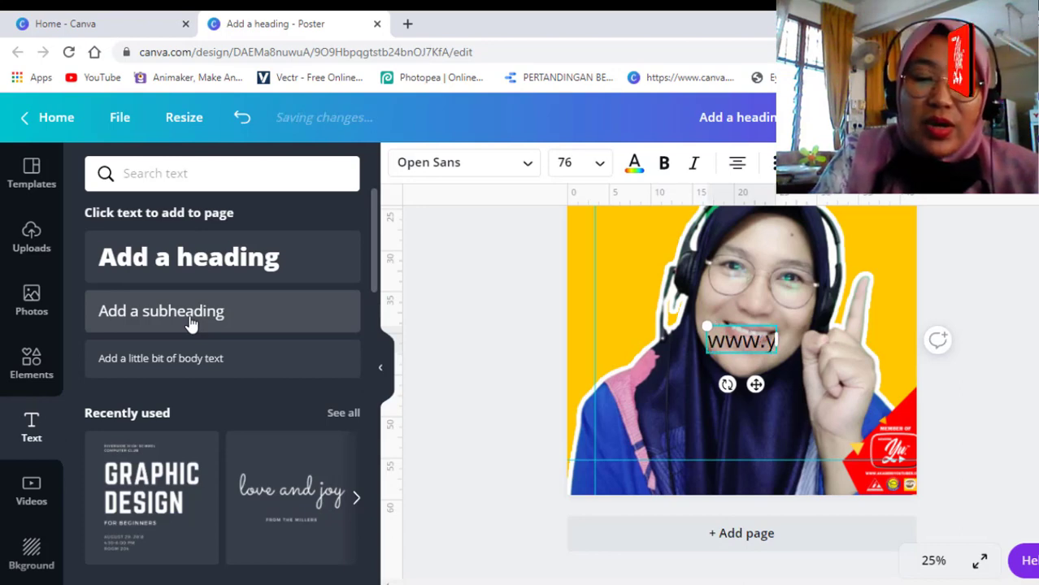
{"action": "type", "text": "outube."}
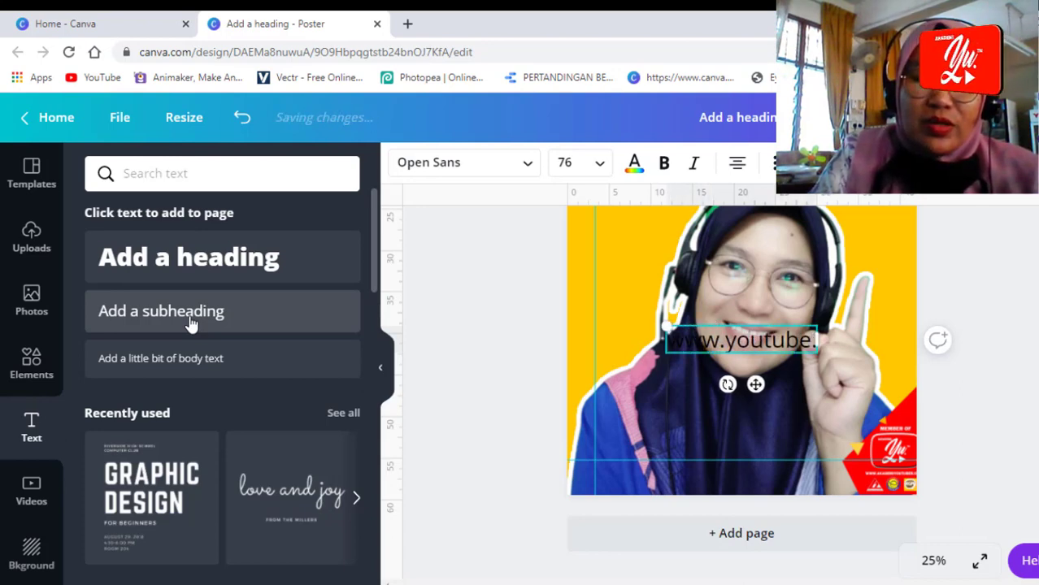
{"action": "type", "text": "com/c"}
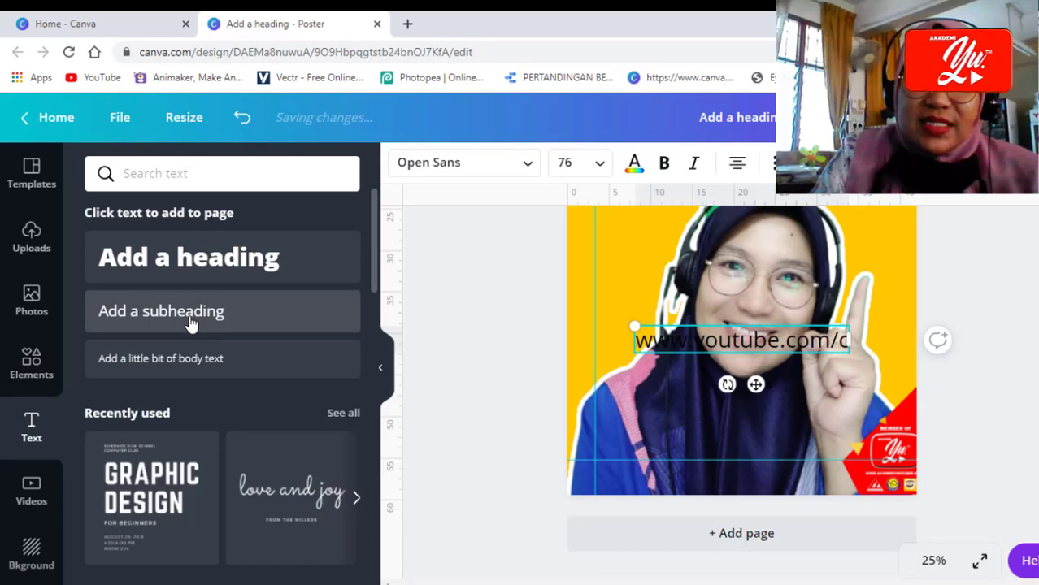
{"action": "type", "text": "/d"}
{"action": "type", "text": "L"}
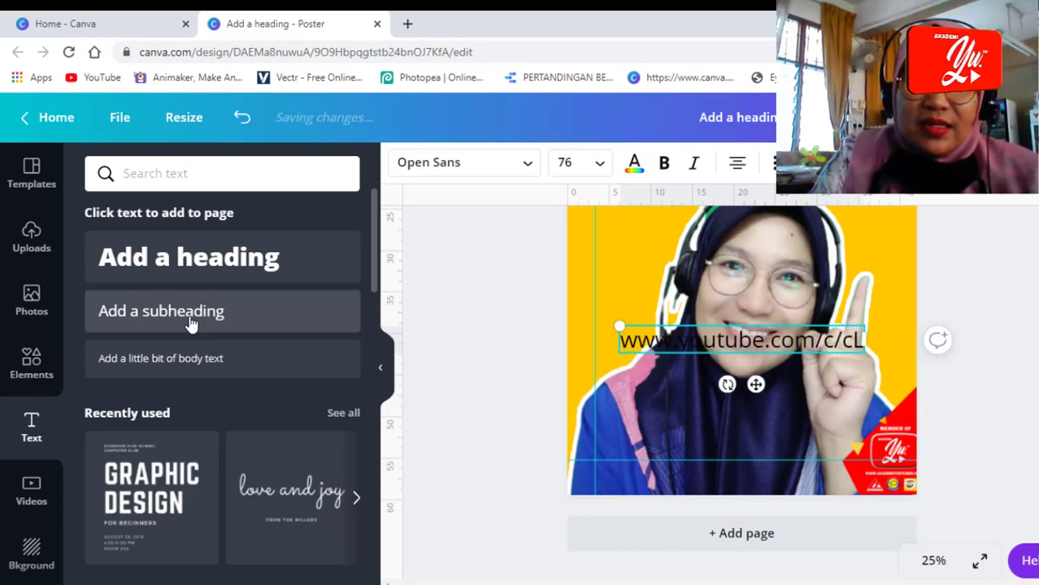
{"action": "type", "text": "innZac"}
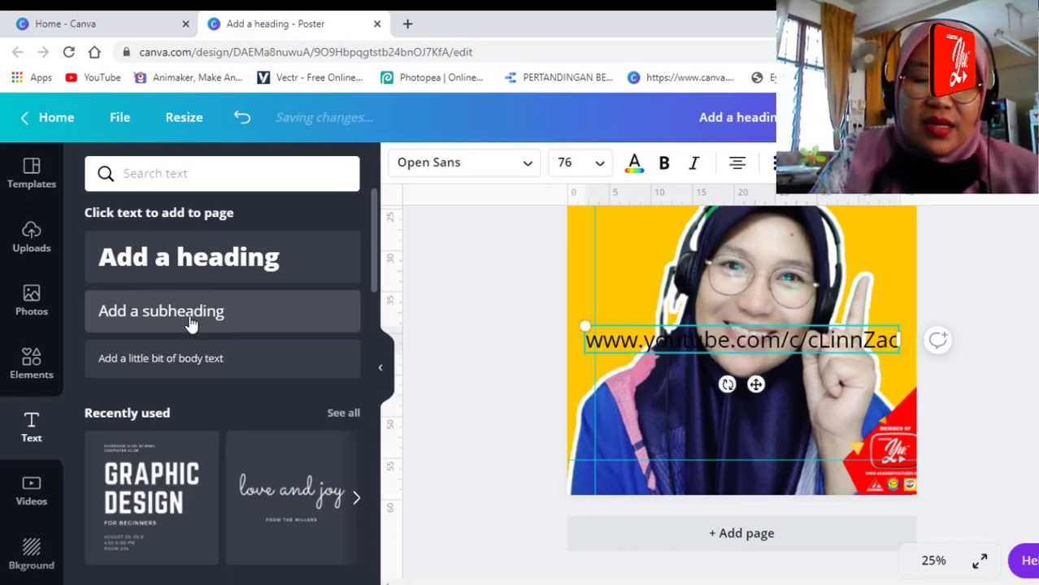
{"action": "type", "text": "kcik"}
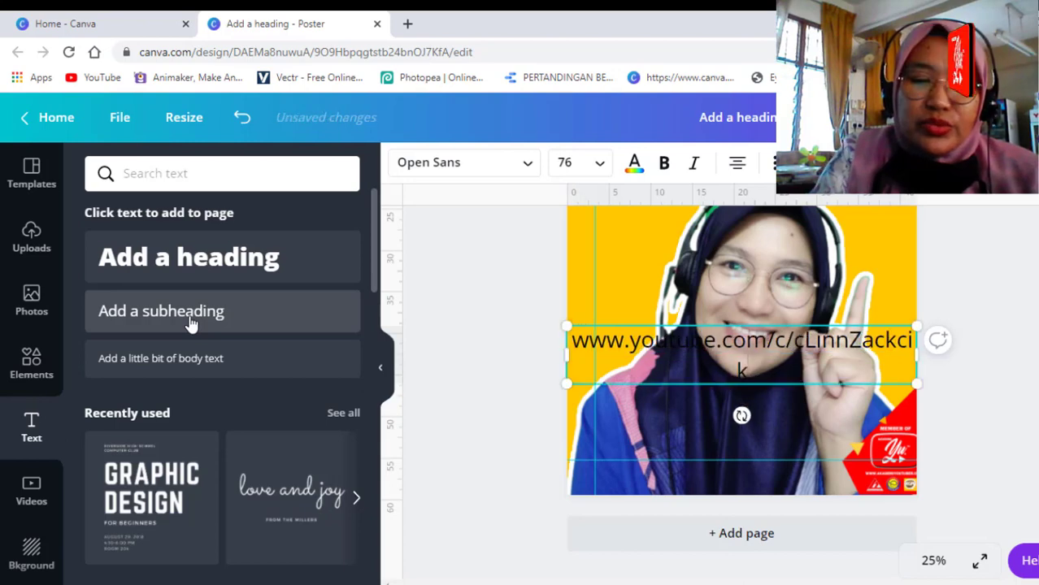
{"action": "type", "text": "gu"}
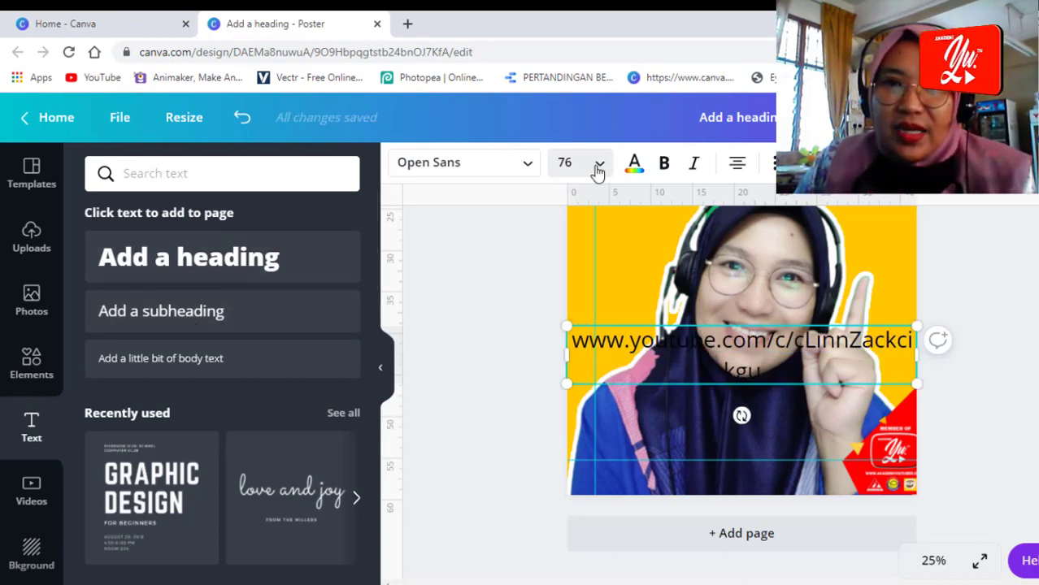
Step: Set the URL text to size 56 and move it to the poster's bottom edge
{"action": "left_click", "coordinate": [598, 167]}
{"action": "scroll", "coordinate": [618, 423], "scroll_direction": "down", "scroll_amount": 5}
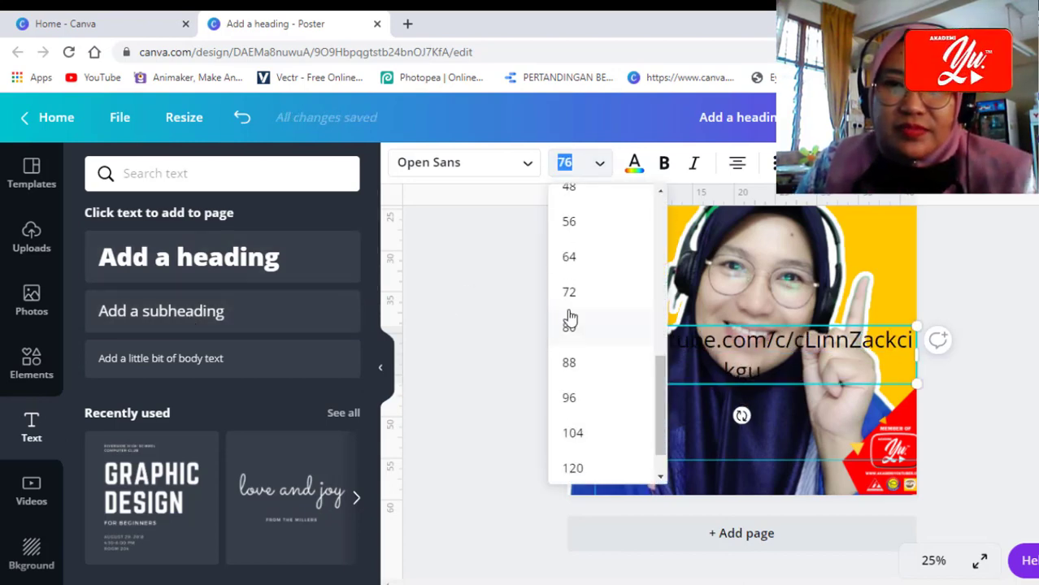
{"action": "left_click", "coordinate": [591, 226]}
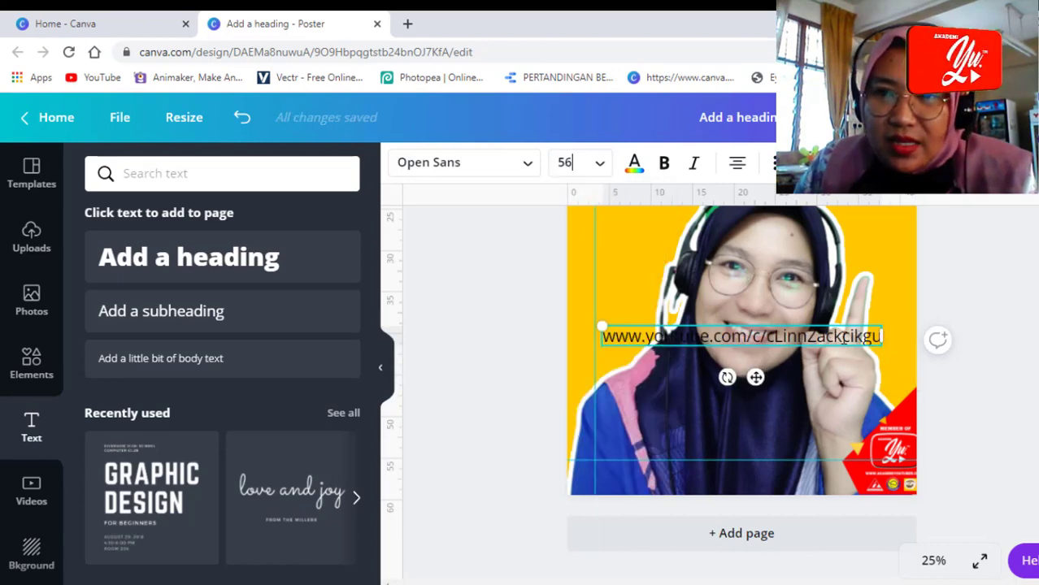
{"action": "left_click_drag", "start_coordinate": [755, 377], "coordinate": [730, 529]}
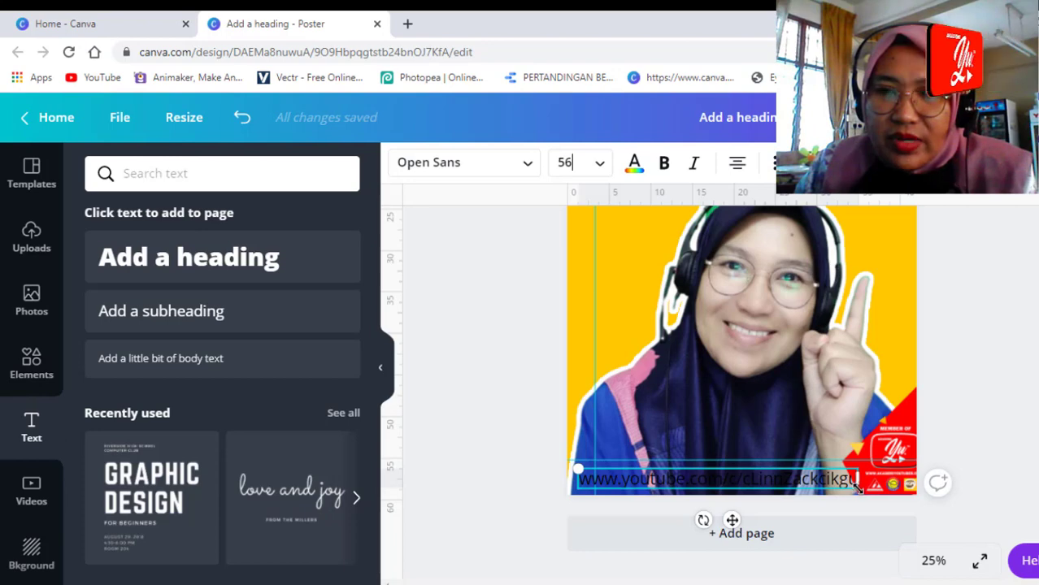
{"action": "left_click_drag", "start_coordinate": [856, 486], "coordinate": [842, 486]}
Step: Add a square from Elements and stretch it into a thin full-width bar along the bottom
{"action": "left_click", "coordinate": [999, 400]}
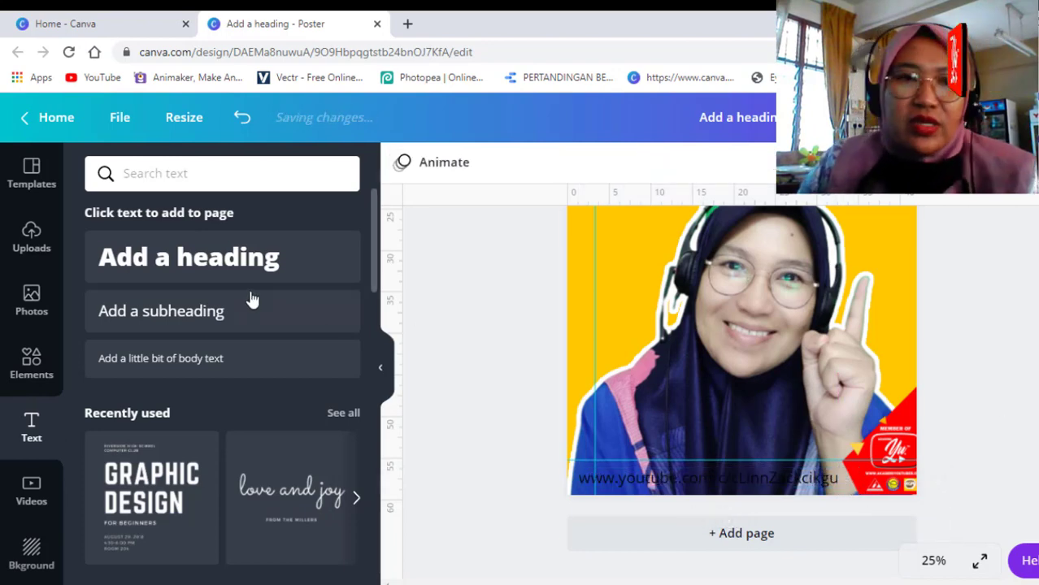
{"action": "left_click", "coordinate": [26, 300]}
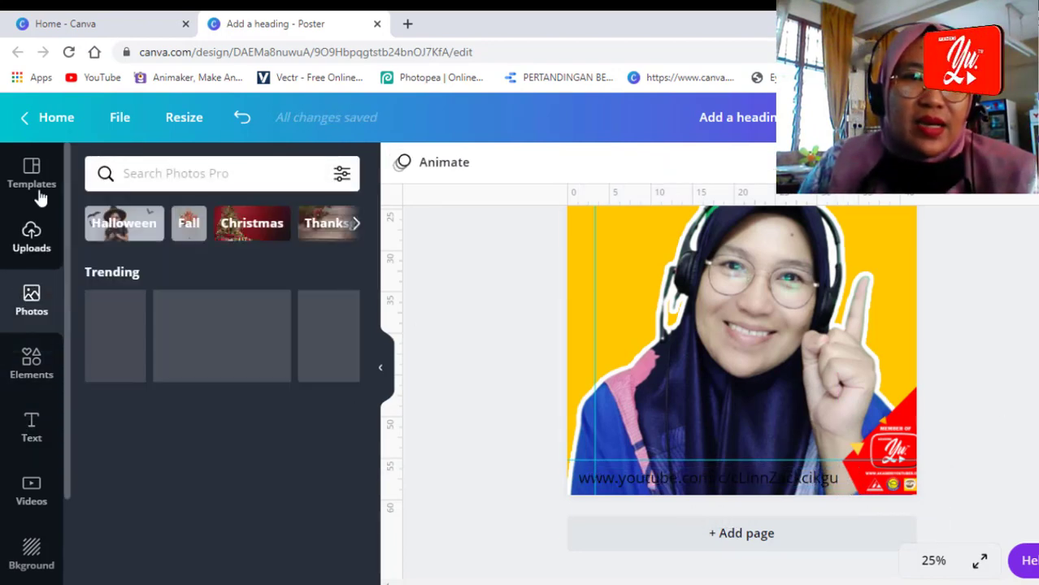
{"action": "left_click", "coordinate": [40, 354]}
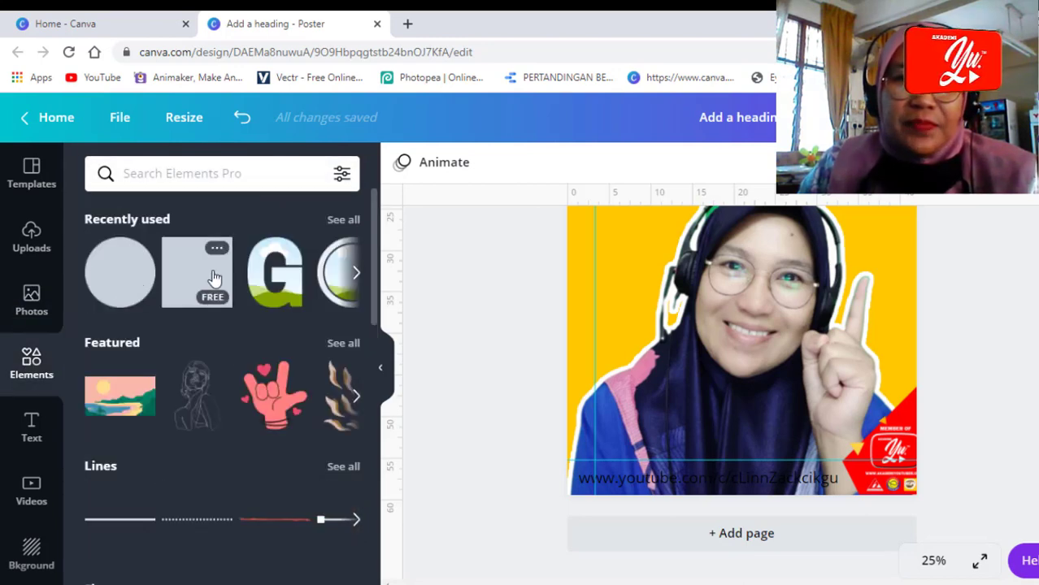
{"action": "left_click", "coordinate": [214, 279]}
{"action": "left_click_drag", "start_coordinate": [704, 272], "coordinate": [632, 410]}
{"action": "left_click_drag", "start_coordinate": [658, 369], "coordinate": [646, 465]}
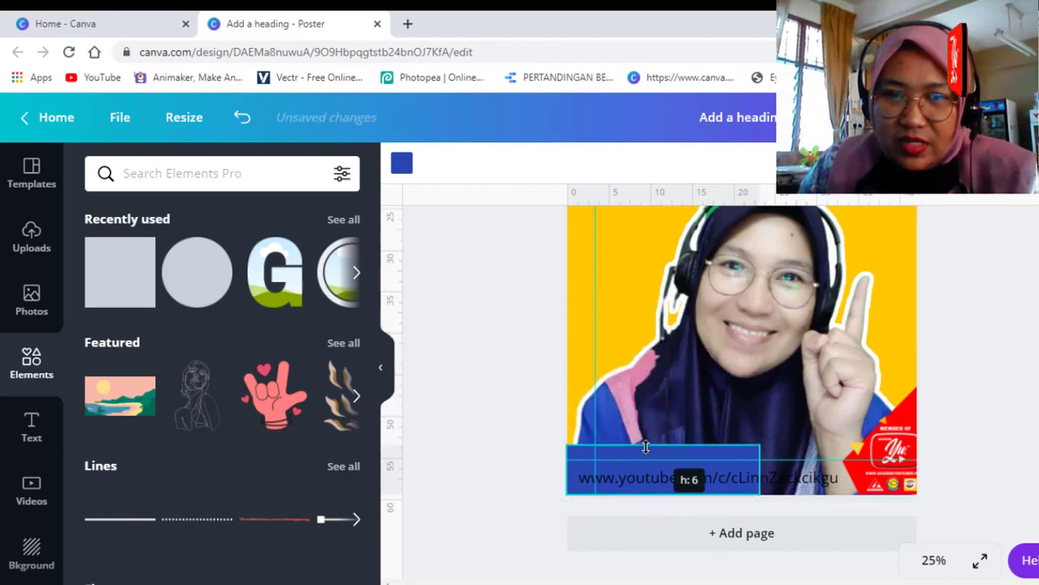
{"action": "left_click_drag", "start_coordinate": [761, 481], "coordinate": [918, 490]}
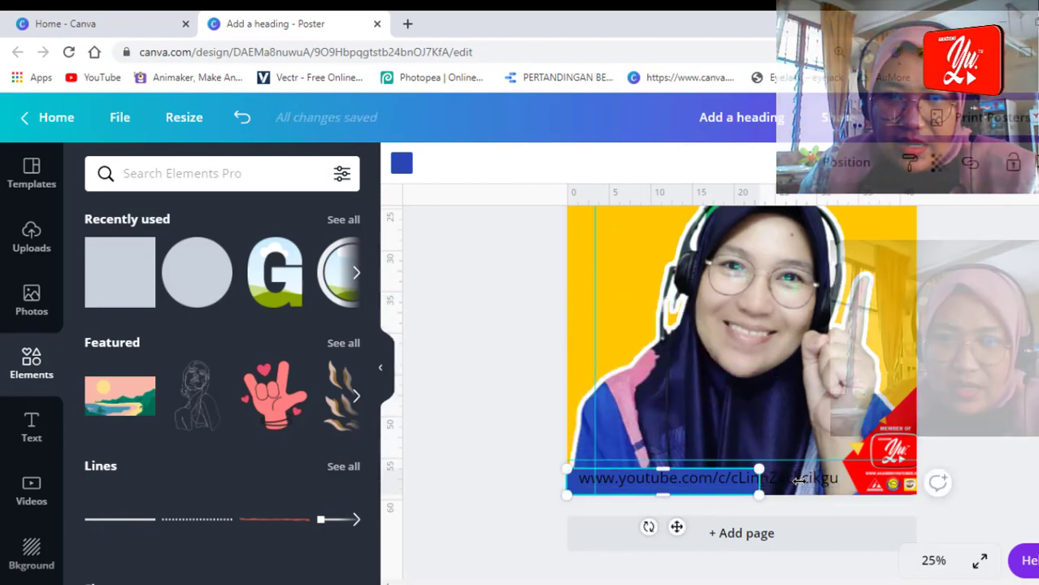
Step: Send the bar to the back, then bring it forward one layer above the photo
{"action": "right_click", "coordinate": [878, 482]}
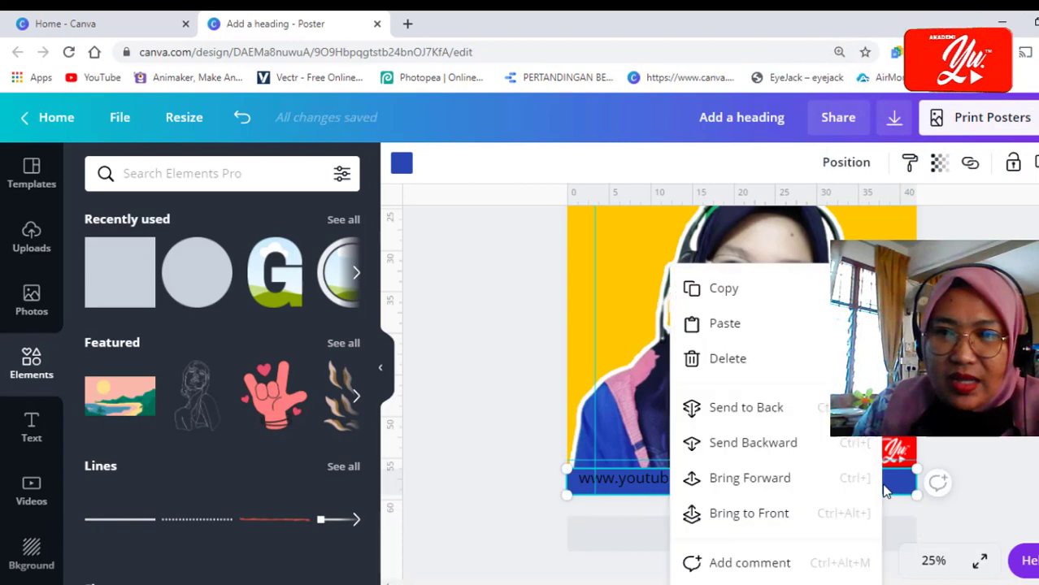
{"action": "left_click", "coordinate": [770, 411]}
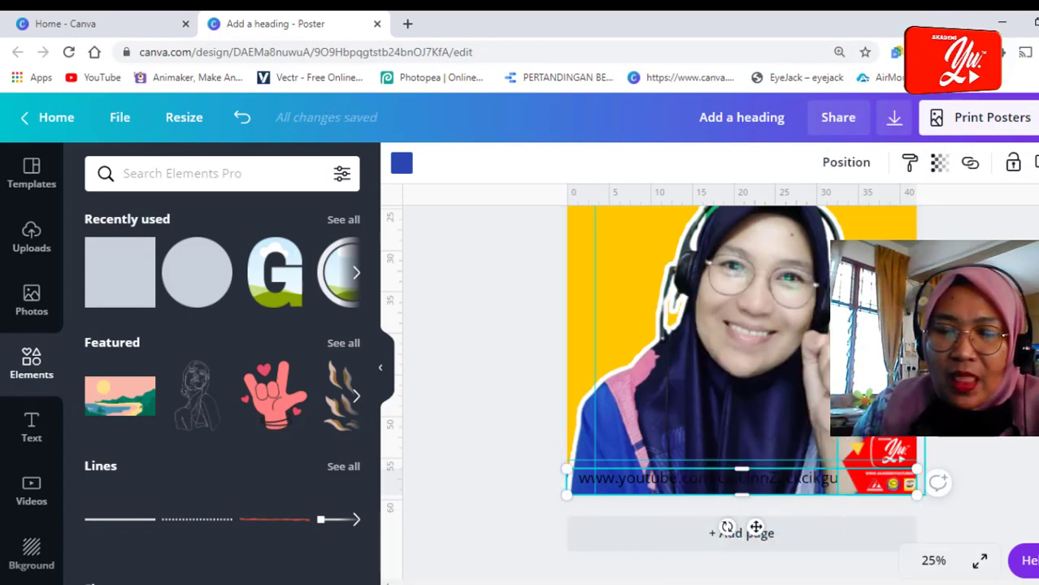
{"action": "right_click", "coordinate": [869, 494]}
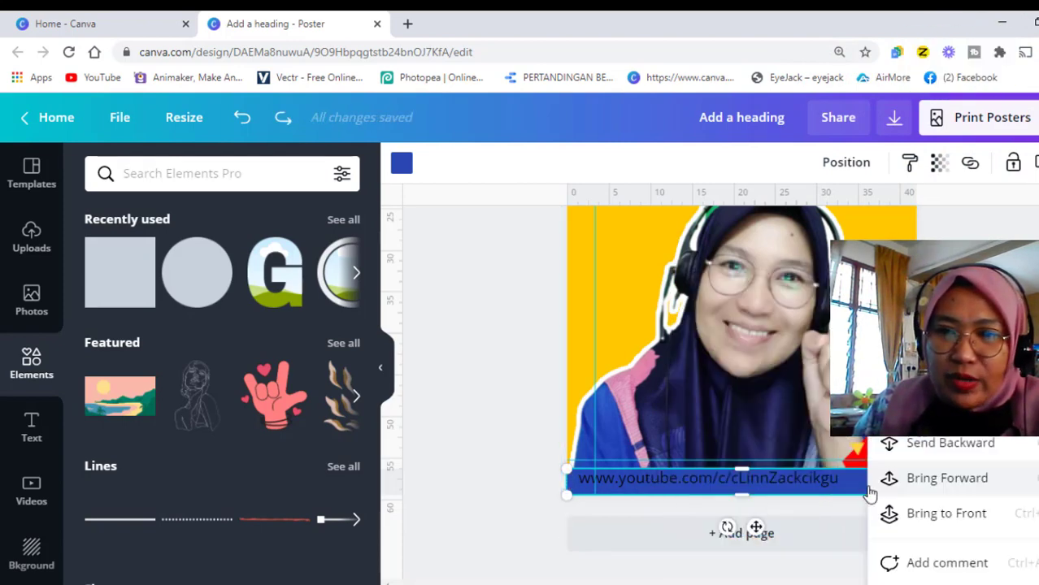
{"action": "left_click", "coordinate": [950, 445]}
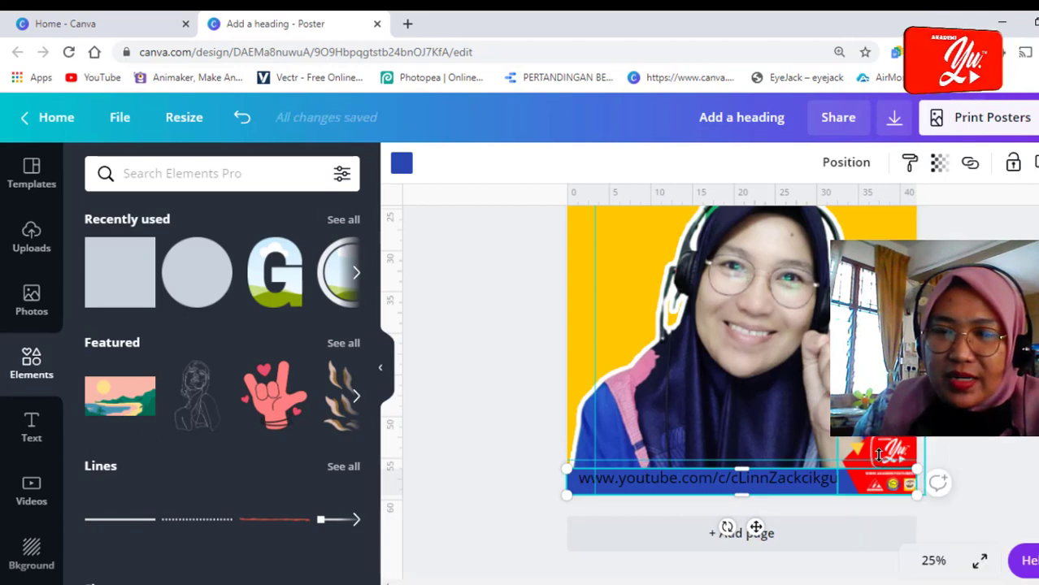
Step: Colour the bar a light near-white and set its transparency to about 63
{"action": "left_click", "coordinate": [402, 165]}
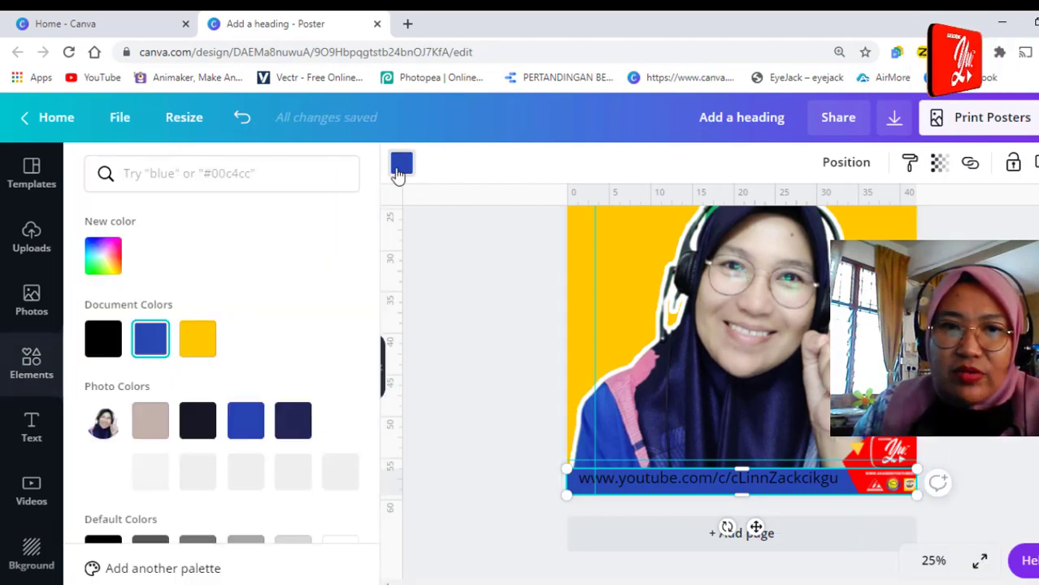
{"action": "left_click", "coordinate": [199, 473]}
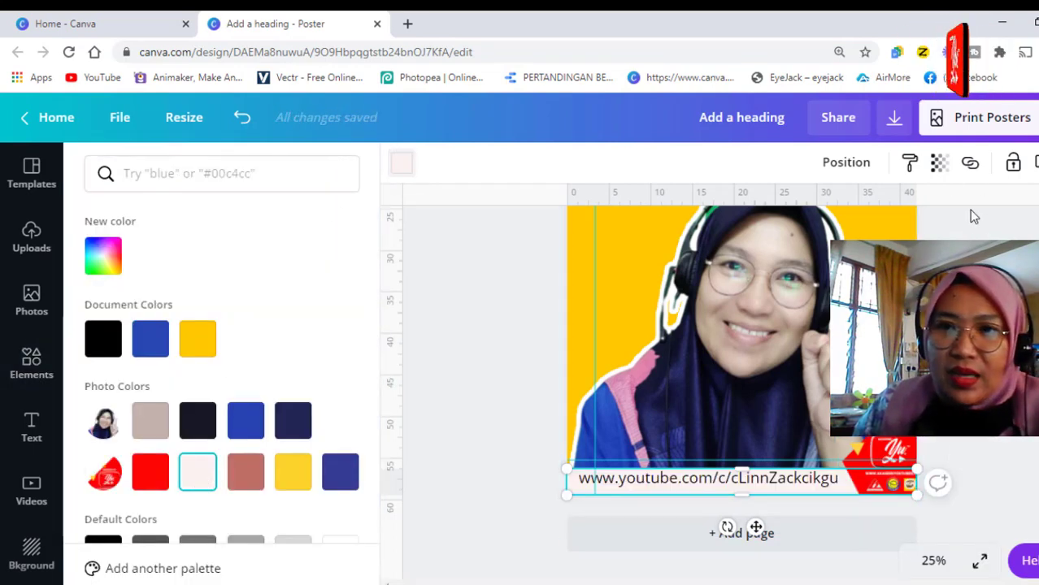
{"action": "left_click", "coordinate": [939, 164]}
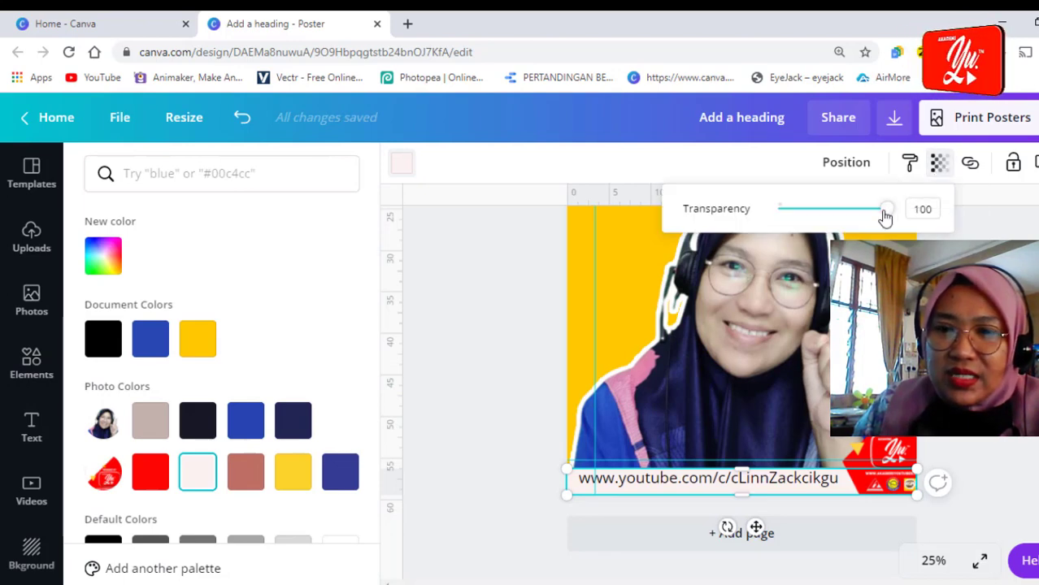
{"action": "mouse_move", "coordinate": [882, 210]}
{"action": "left_mouse_down"}
{"action": "mouse_move", "coordinate": [853, 210]}
{"action": "mouse_move", "coordinate": [847, 224]}
{"action": "left_mouse_up"}
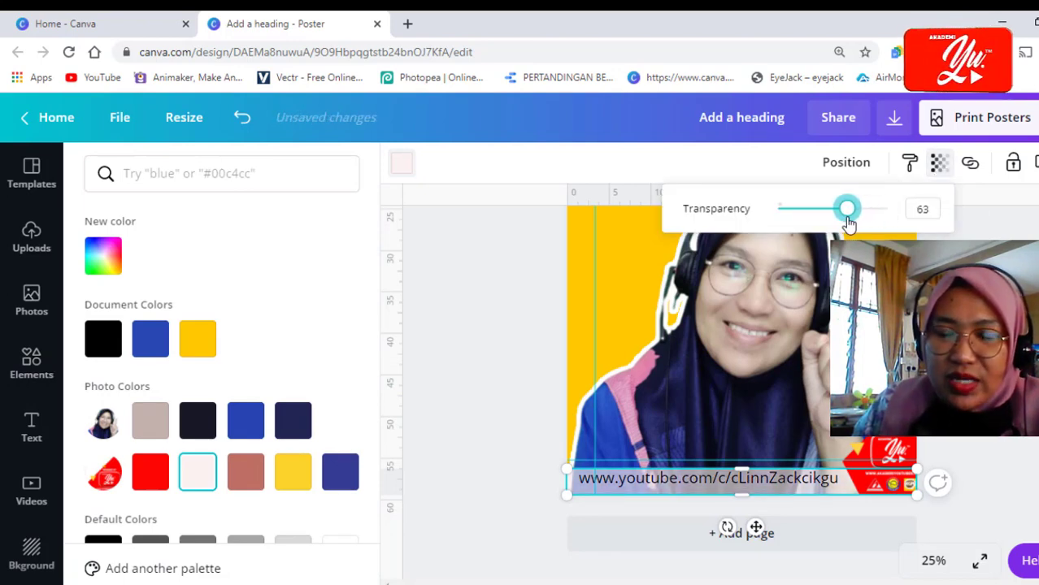
{"action": "key", "text": "Escape"}
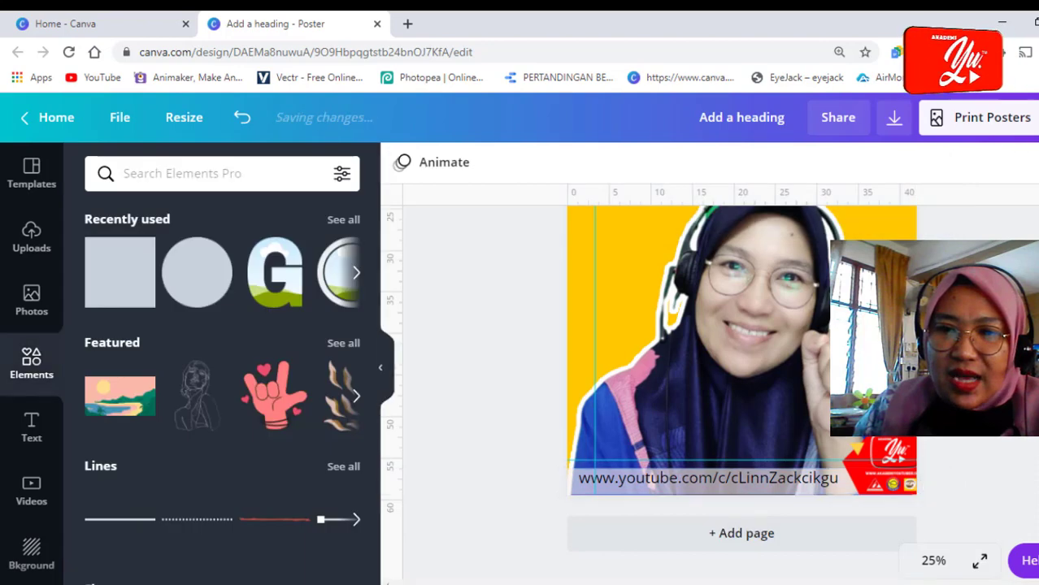
Step: Delete the stray 'c' from the URL text
{"action": "scroll", "coordinate": [753, 362], "scroll_direction": "up", "scroll_amount": 3}
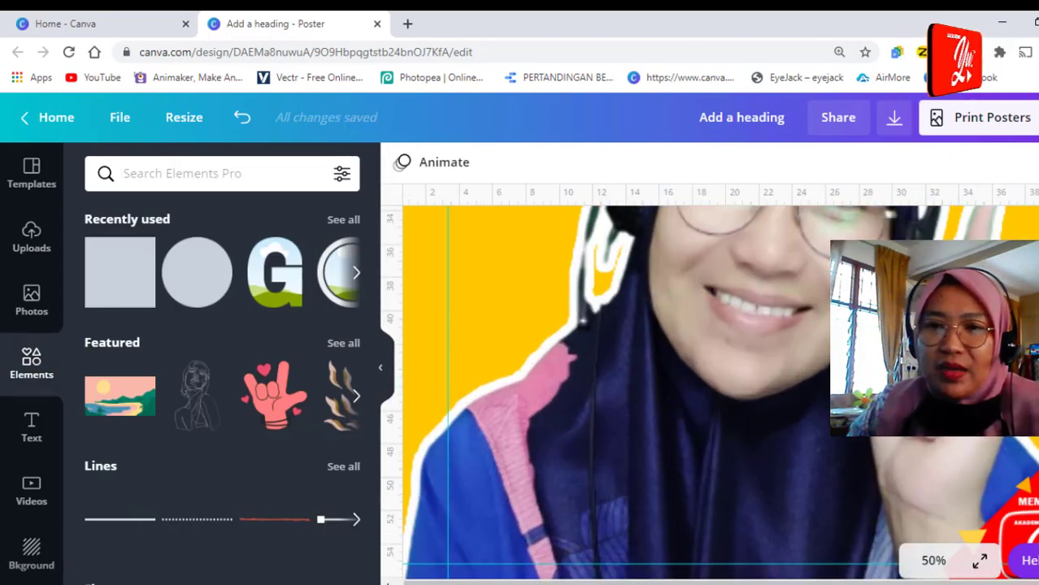
{"action": "scroll", "coordinate": [718, 392], "scroll_direction": "down", "scroll_amount": 3}
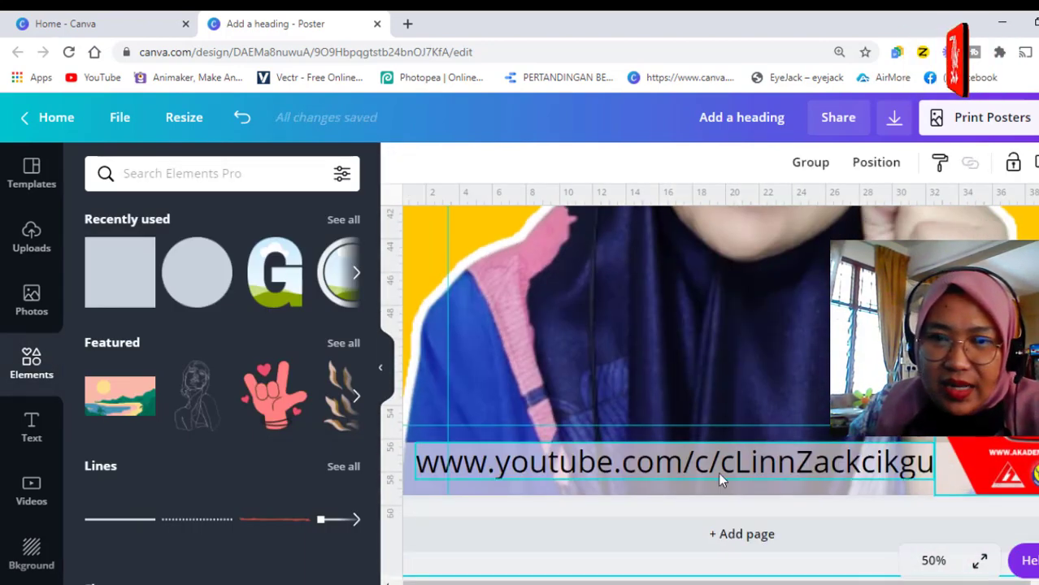
{"action": "left_click", "coordinate": [708, 467]}
{"action": "double_click", "coordinate": [719, 461]}
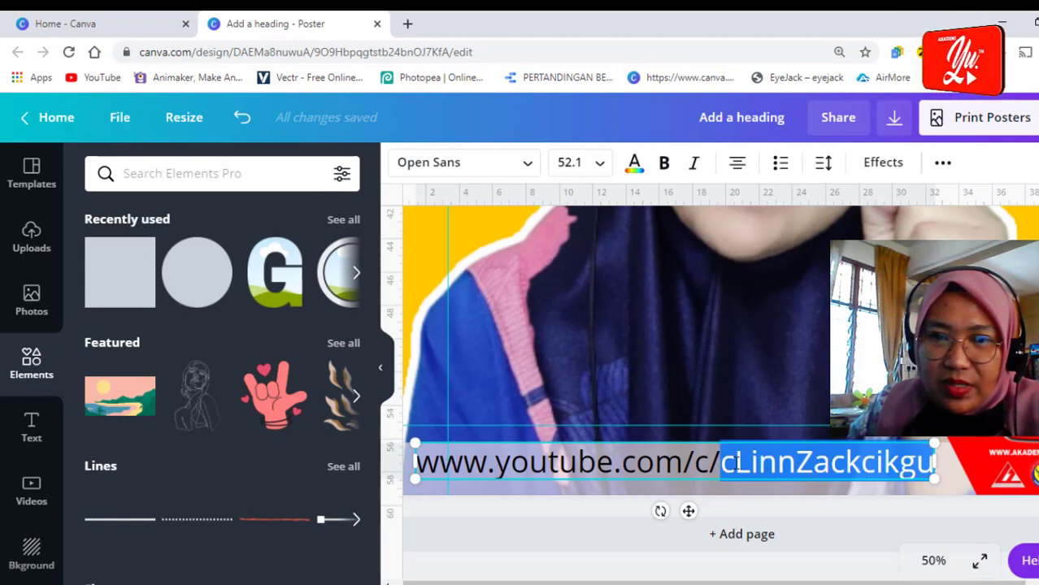
{"action": "left_click", "coordinate": [733, 462]}
{"action": "double_click", "coordinate": [733, 462]}
{"action": "left_click", "coordinate": [733, 461]}
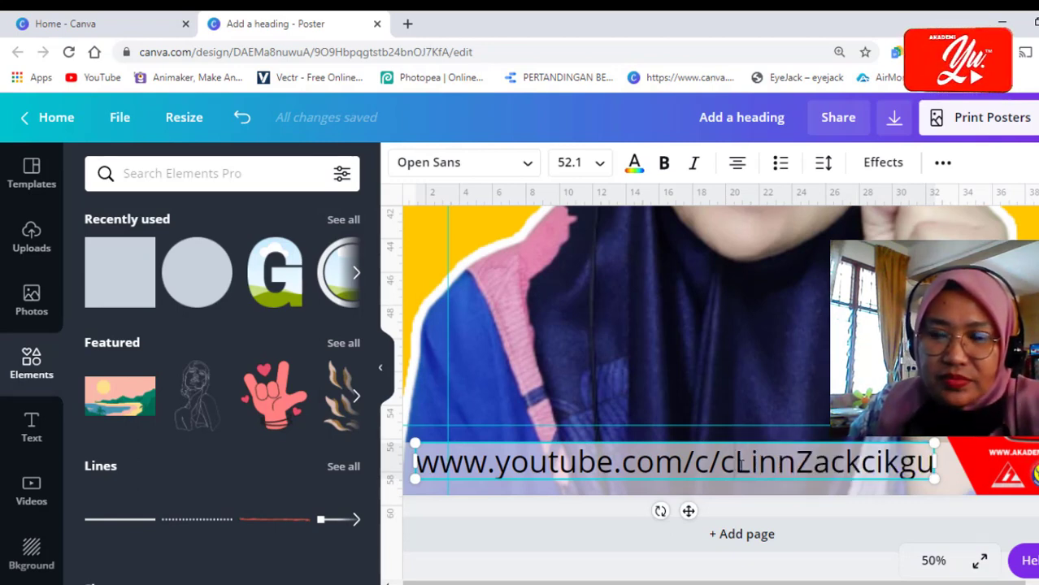
{"action": "key", "text": "BackSpace"}
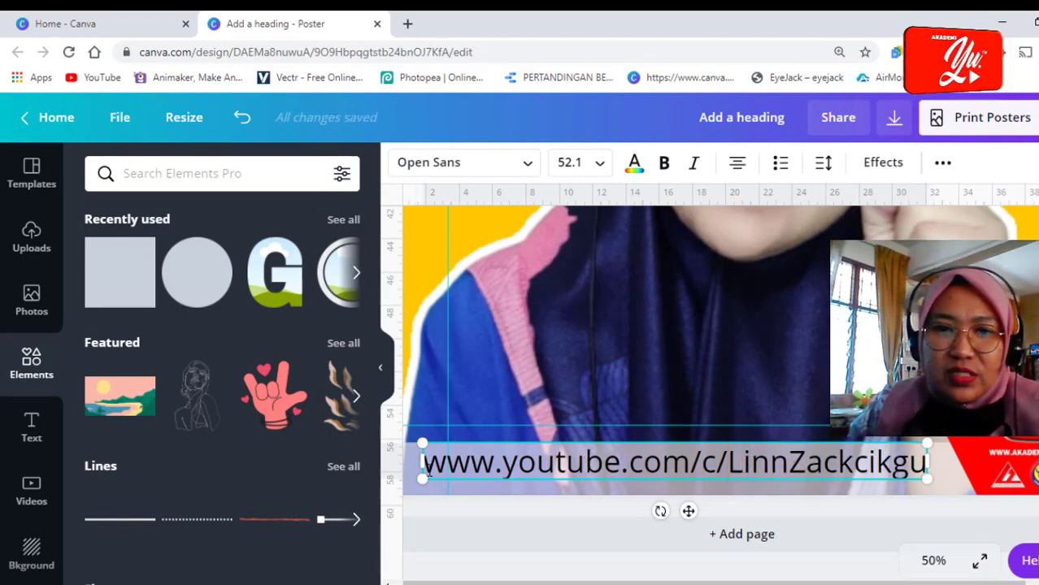
Step: Change the URL font to Open Sans Light with wider letter spacing
{"action": "left_click_drag", "start_coordinate": [426, 469], "coordinate": [925, 463]}
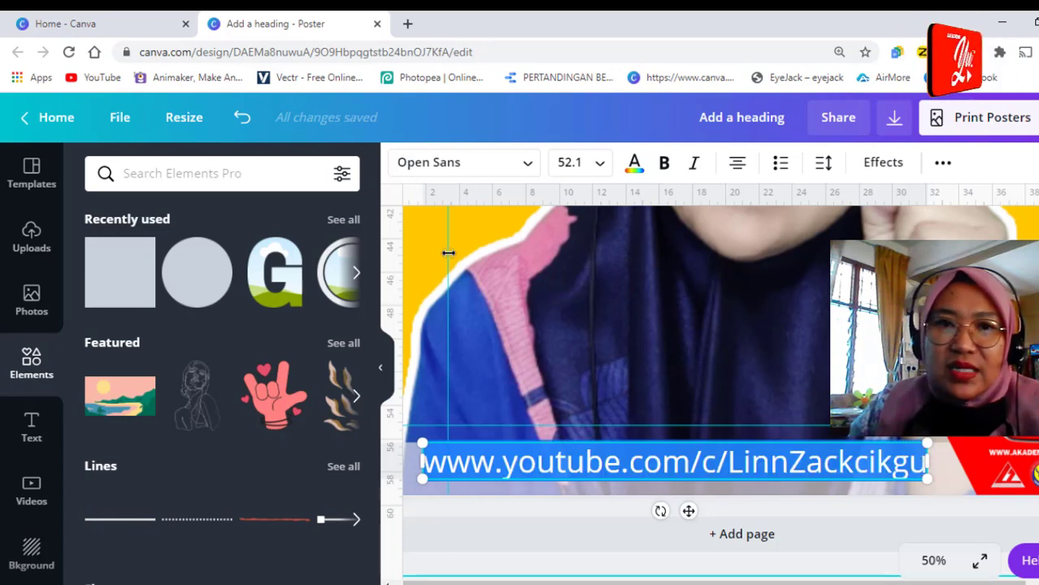
{"action": "left_click", "coordinate": [528, 167]}
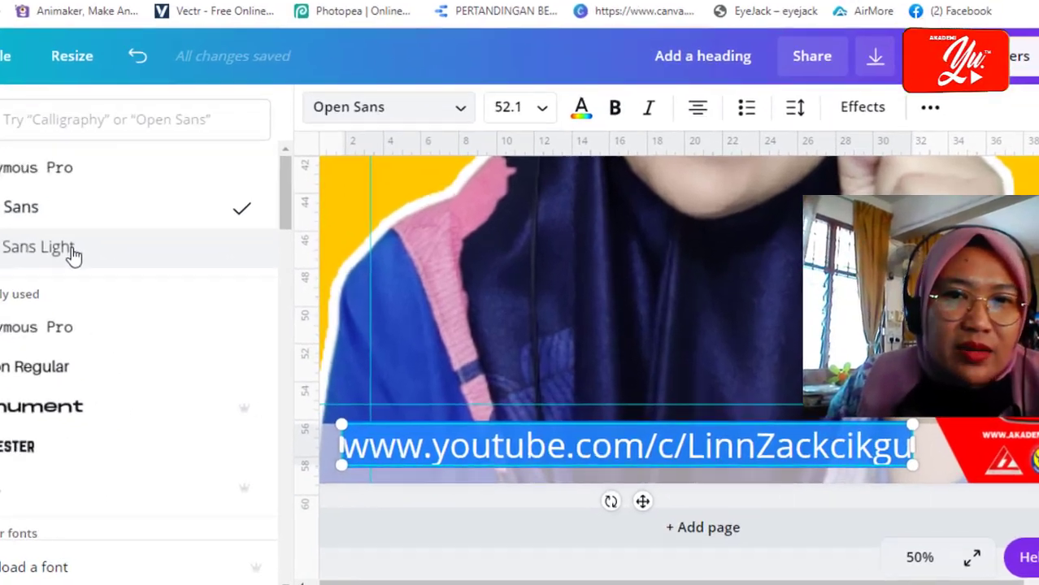
{"action": "left_click", "coordinate": [183, 286]}
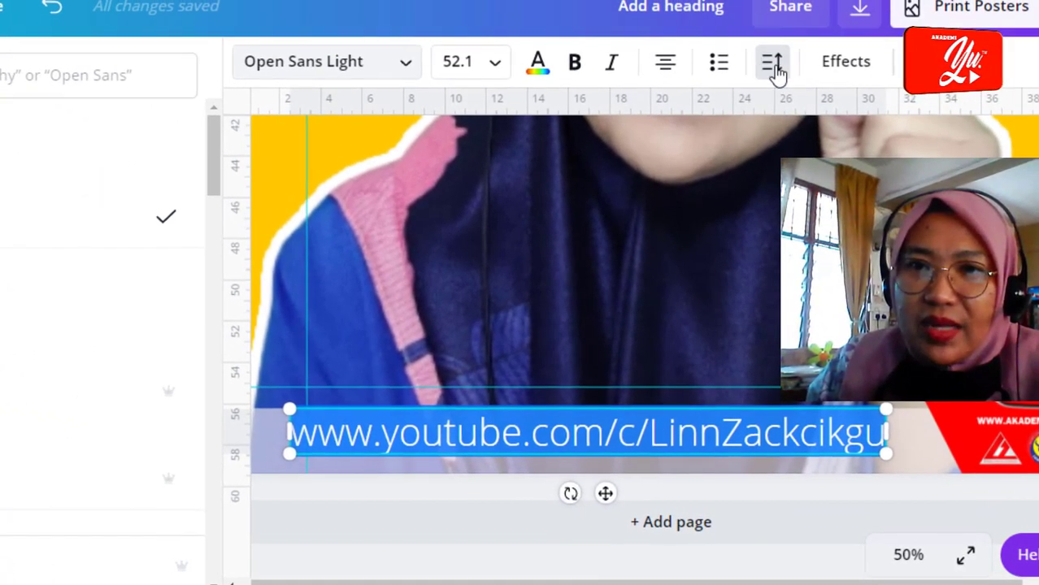
{"action": "left_click", "coordinate": [773, 65]}
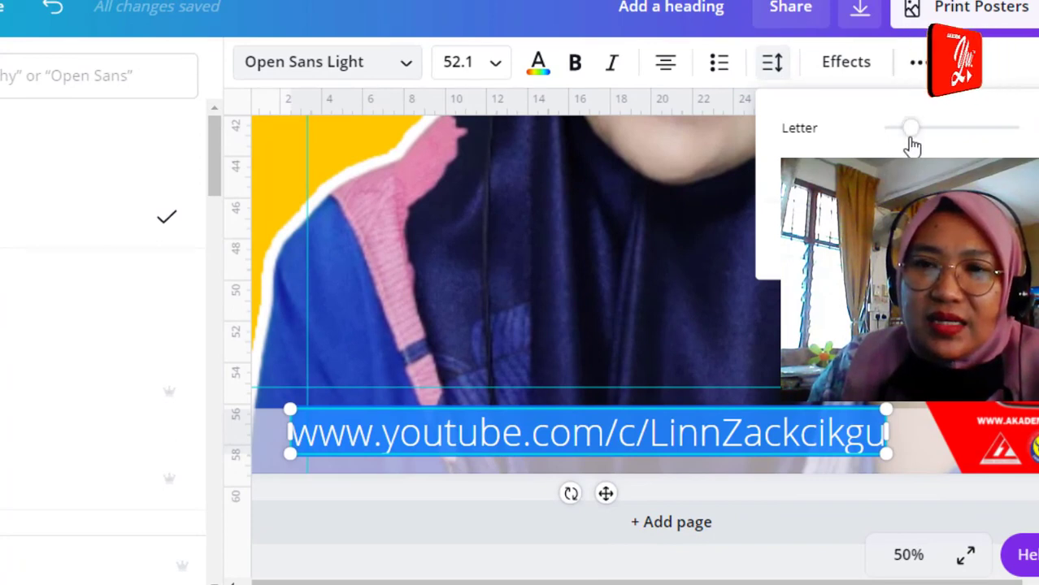
{"action": "left_click_drag", "start_coordinate": [911, 137], "coordinate": [858, 145]}
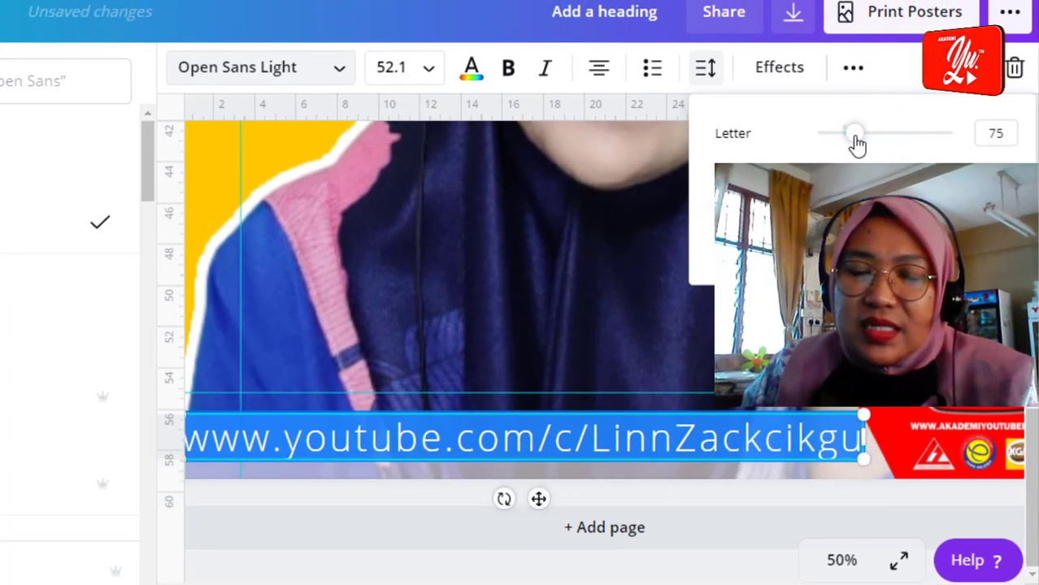
Step: Set the URL text to size 42 with letter spacing 134
{"action": "left_click", "coordinate": [413, 75]}
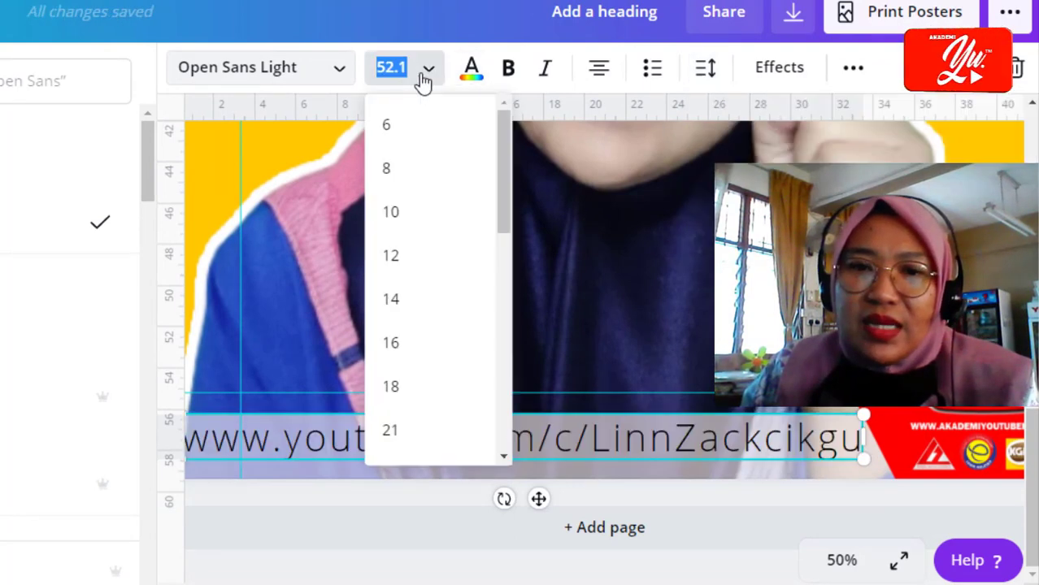
{"action": "scroll", "coordinate": [388, 351], "scroll_direction": "down", "scroll_amount": 5}
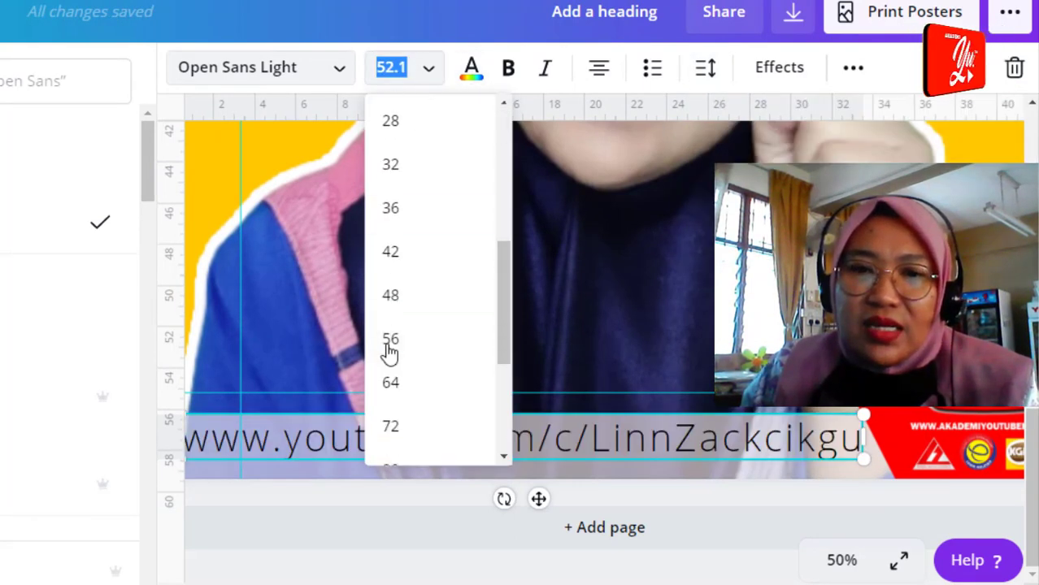
{"action": "left_click", "coordinate": [394, 269]}
{"action": "left_click", "coordinate": [705, 68]}
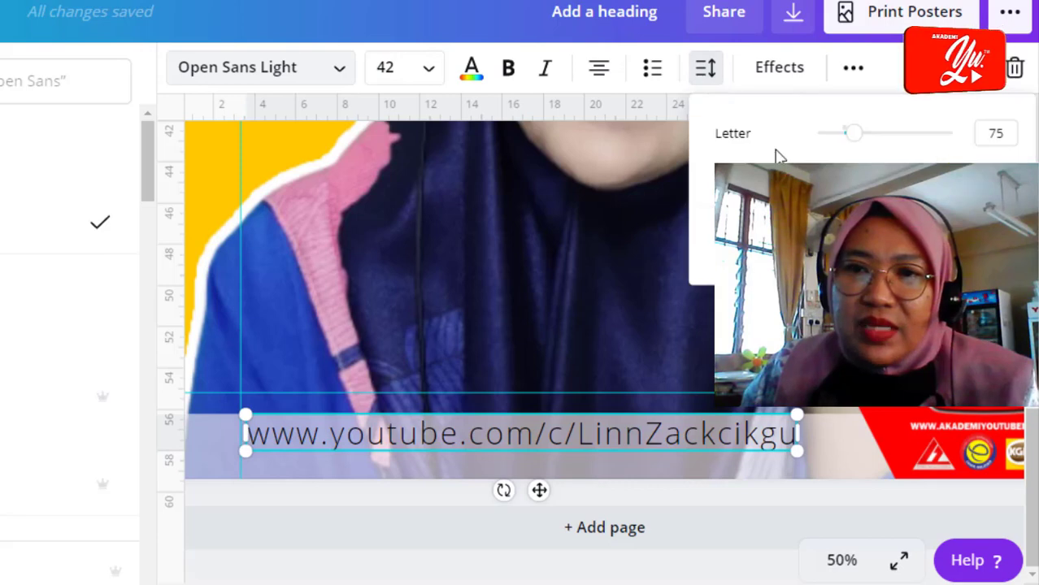
{"action": "left_click_drag", "start_coordinate": [856, 138], "coordinate": [864, 145]}
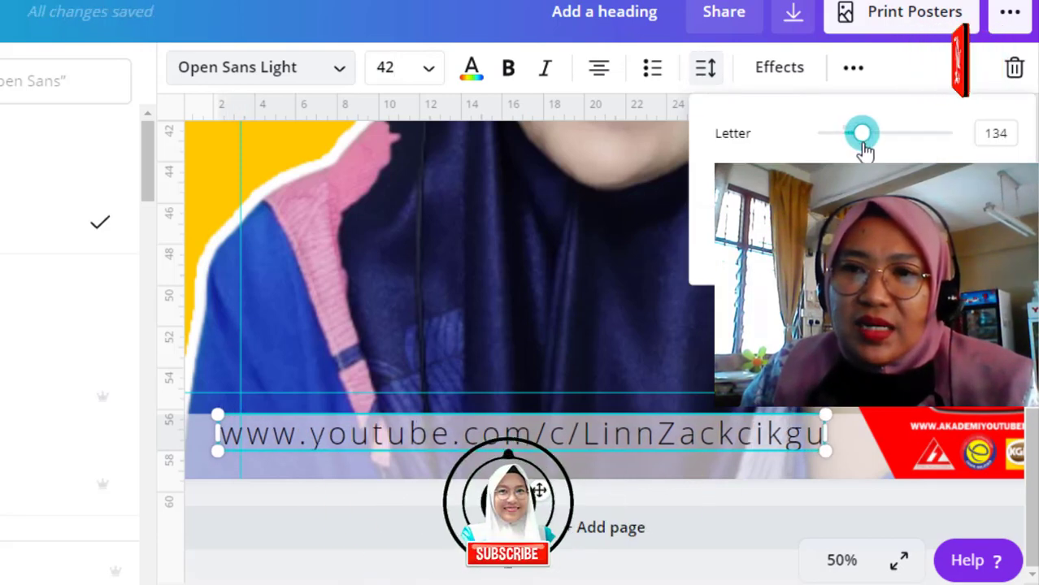
Step: Prefix the URL with 'for more info go to' and set the text size to 28
{"action": "left_click", "coordinate": [228, 439]}
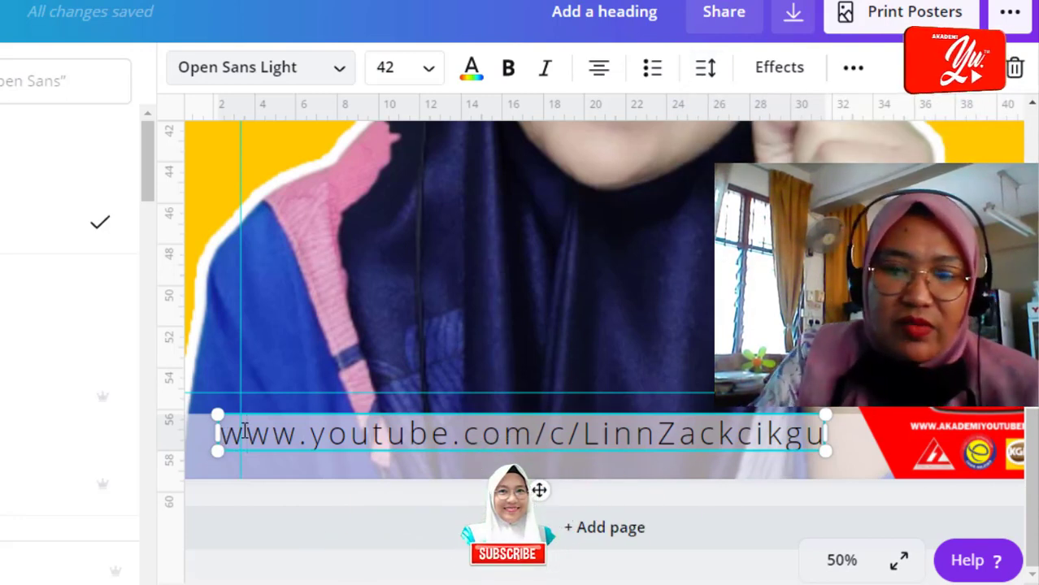
{"action": "type", "text": "for more "}
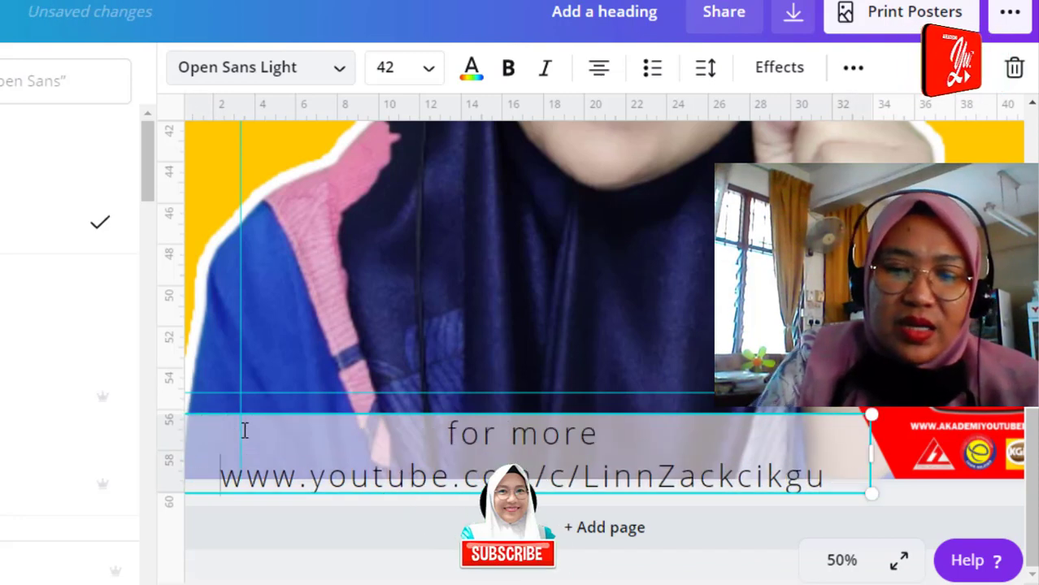
{"action": "type", "text": "info go"}
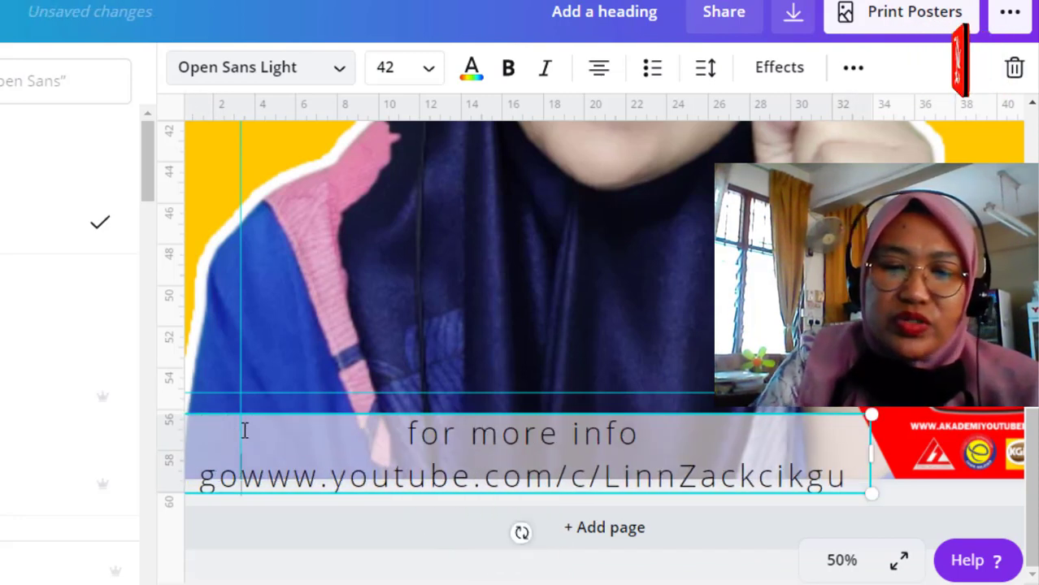
{"action": "type", "text": " to"}
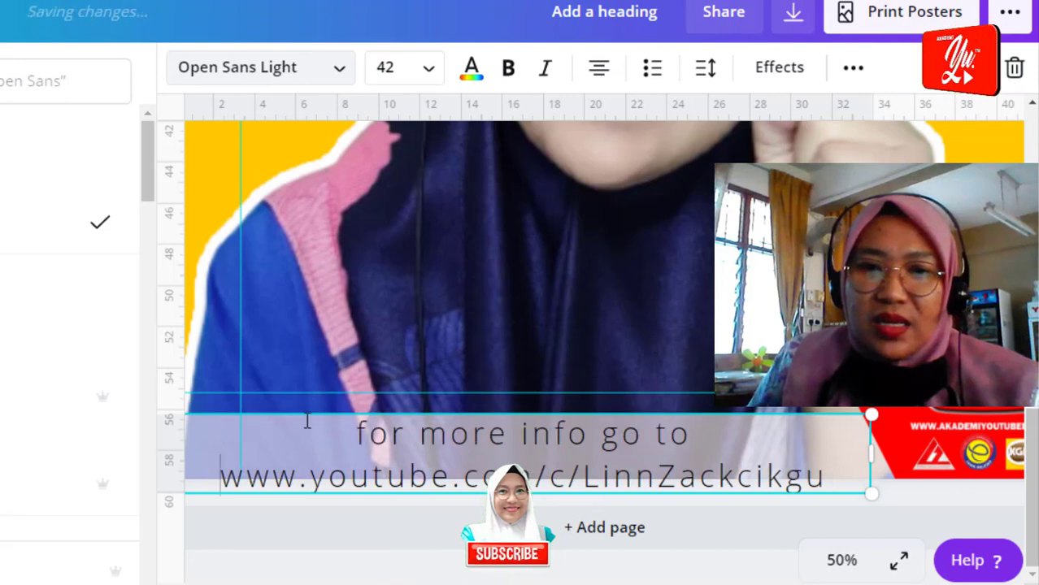
{"action": "left_click", "coordinate": [426, 71]}
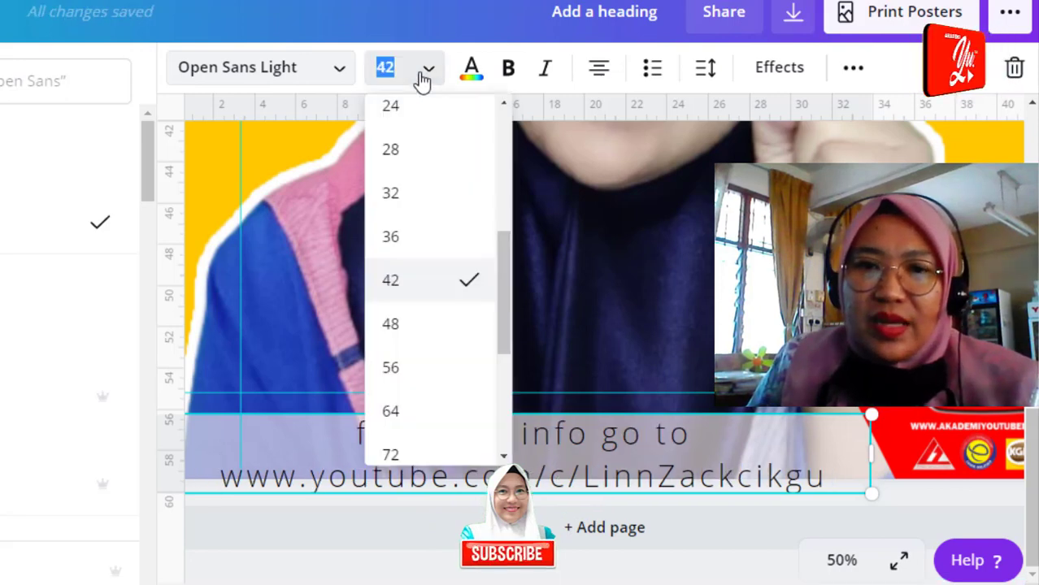
{"action": "left_click", "coordinate": [392, 106]}
{"action": "left_click", "coordinate": [426, 72]}
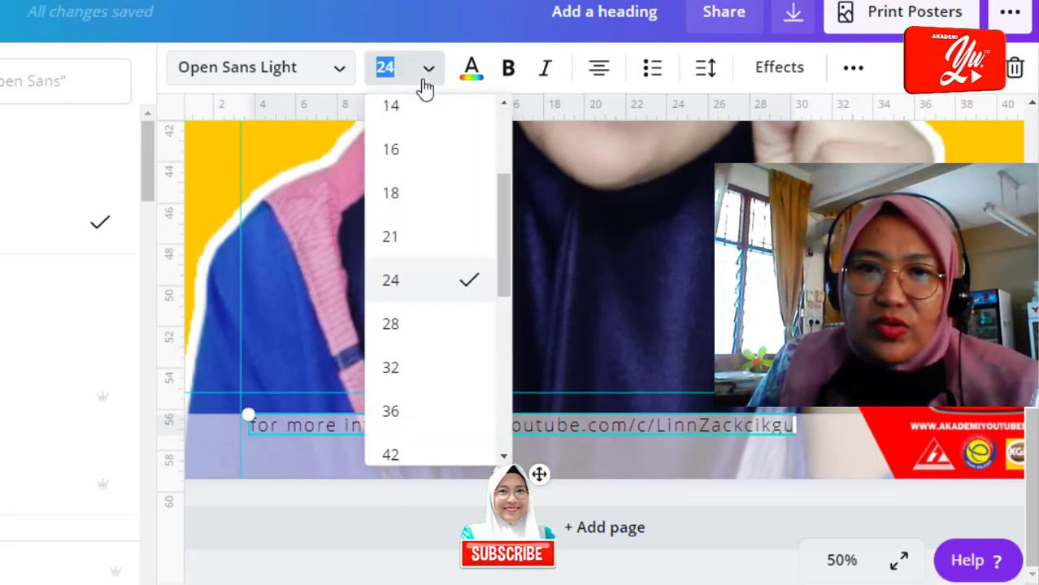
{"action": "left_click", "coordinate": [391, 326]}
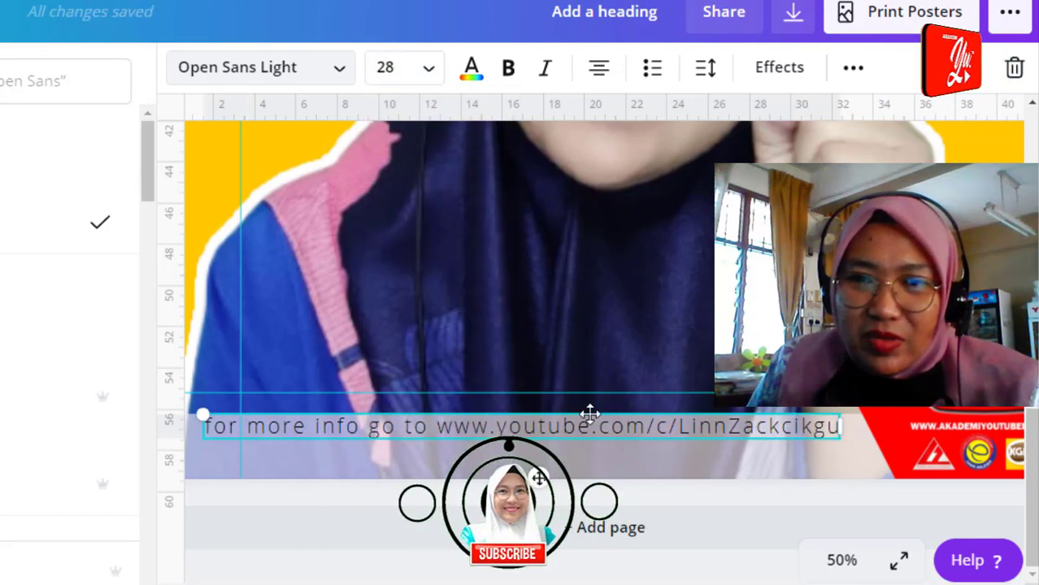
Step: Move the text box lower on the bar and widen it so the text fits one line
{"action": "left_click_drag", "start_coordinate": [540, 483], "coordinate": [539, 498]}
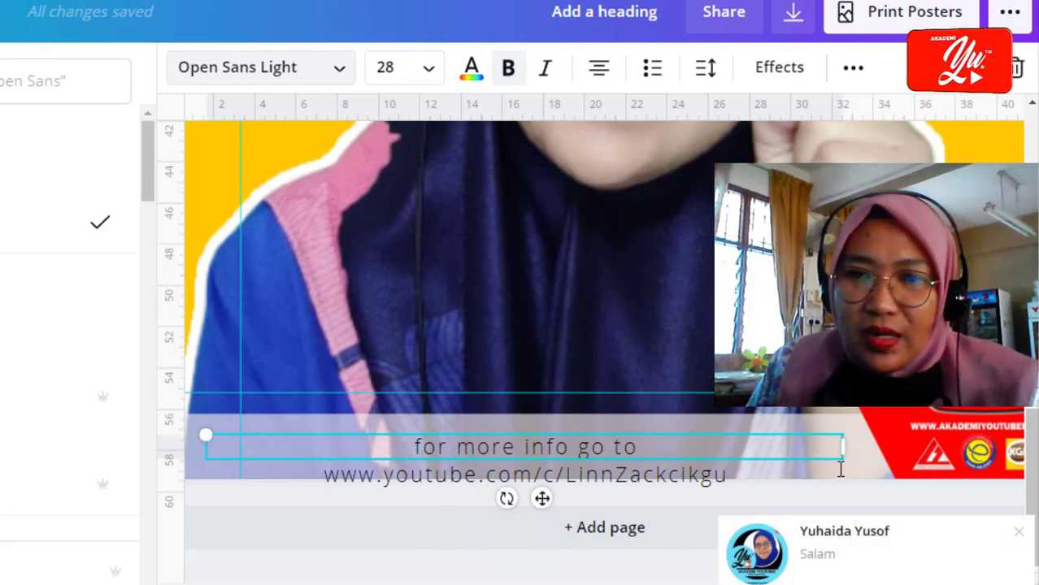
{"action": "left_click_drag", "start_coordinate": [843, 446], "coordinate": [881, 446]}
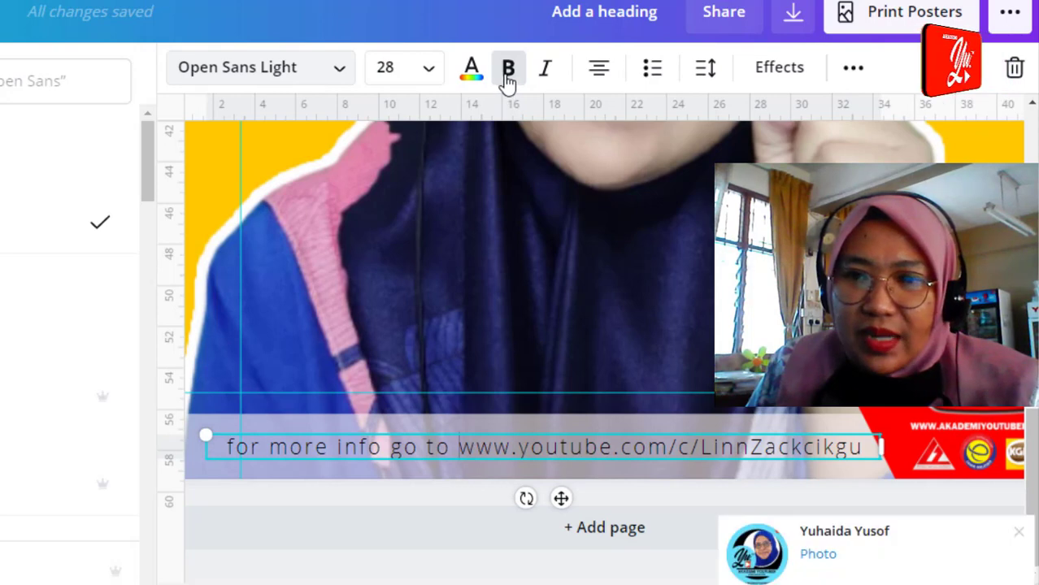
{"action": "left_click", "coordinate": [1018, 532]}
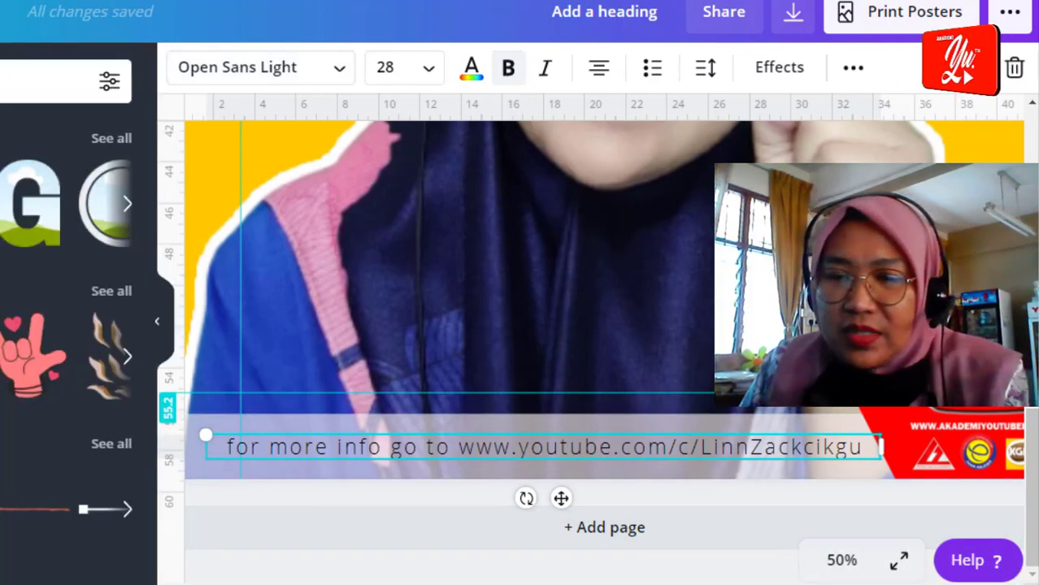
{"action": "scroll", "coordinate": [612, 487], "scroll_direction": "down", "scroll_amount": 2}
Step: Enlarge the cut-out selfie photo slightly
{"action": "scroll", "coordinate": [609, 484], "scroll_direction": "down", "scroll_amount": 3}
{"action": "key", "text": "Escape"}
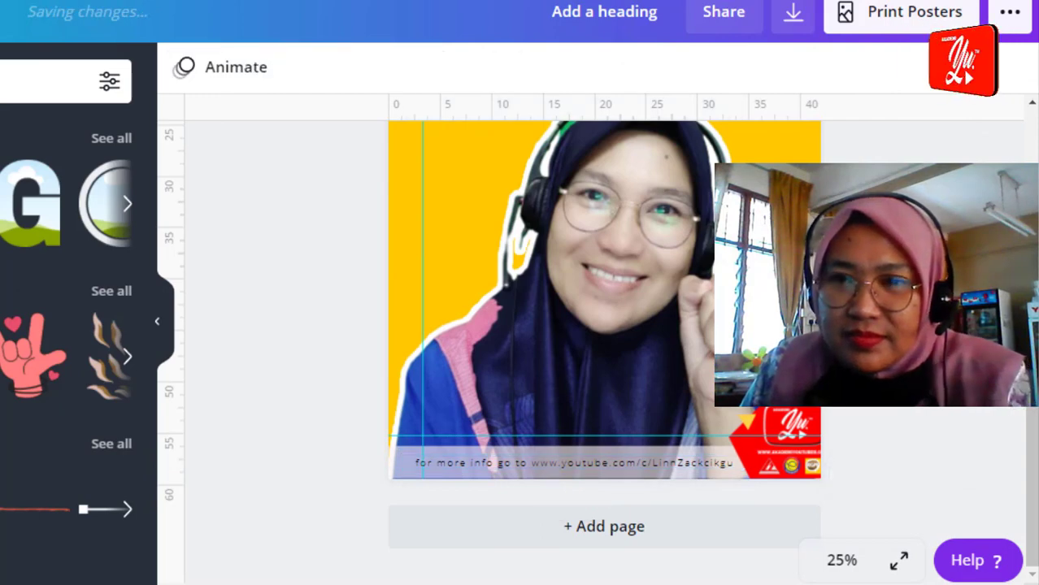
{"action": "scroll", "coordinate": [604, 325], "scroll_direction": "down", "scroll_amount": 3}
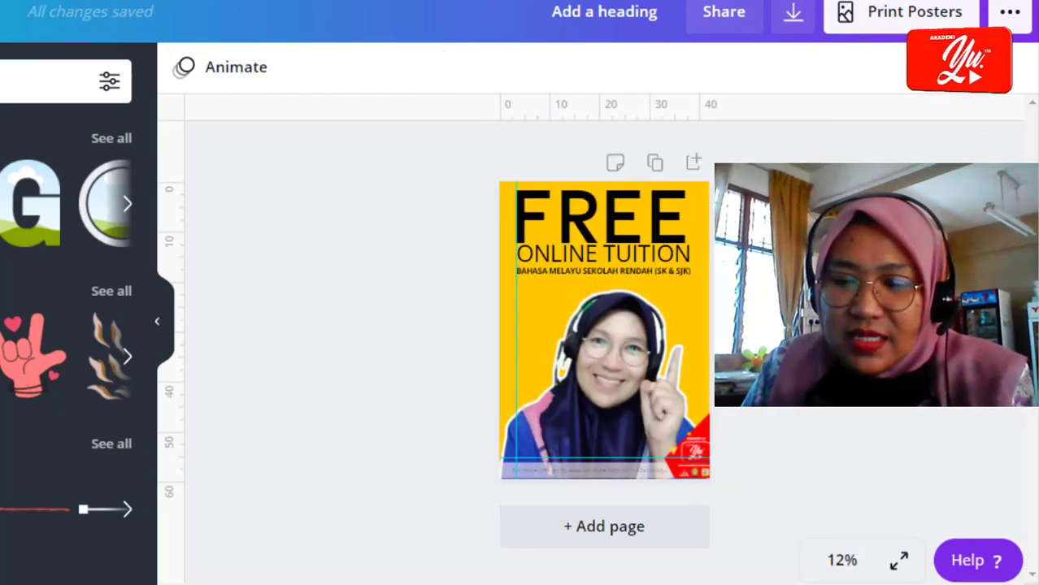
{"action": "left_click", "coordinate": [536, 309]}
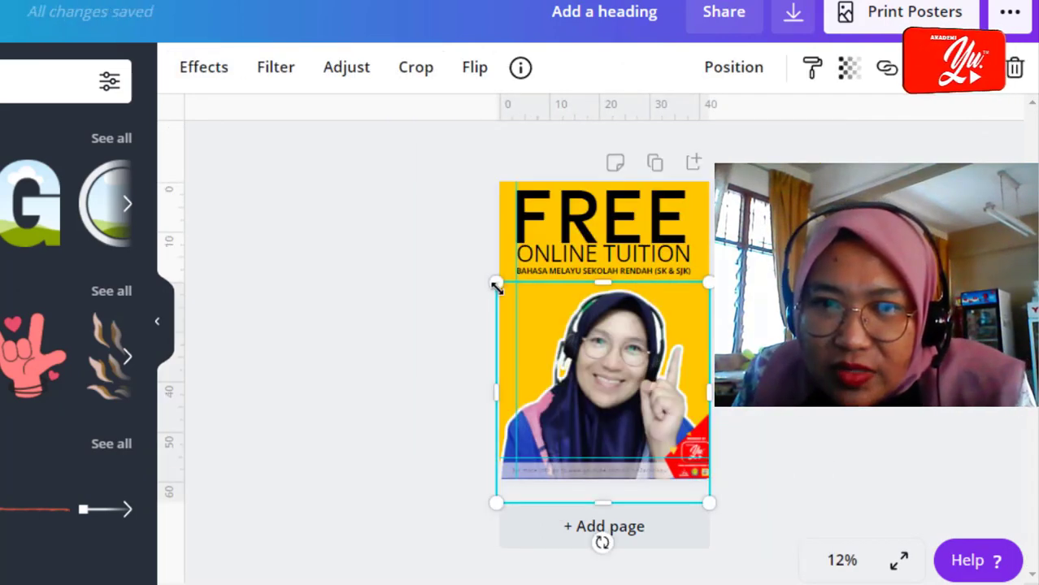
{"action": "left_click_drag", "start_coordinate": [491, 282], "coordinate": [485, 270]}
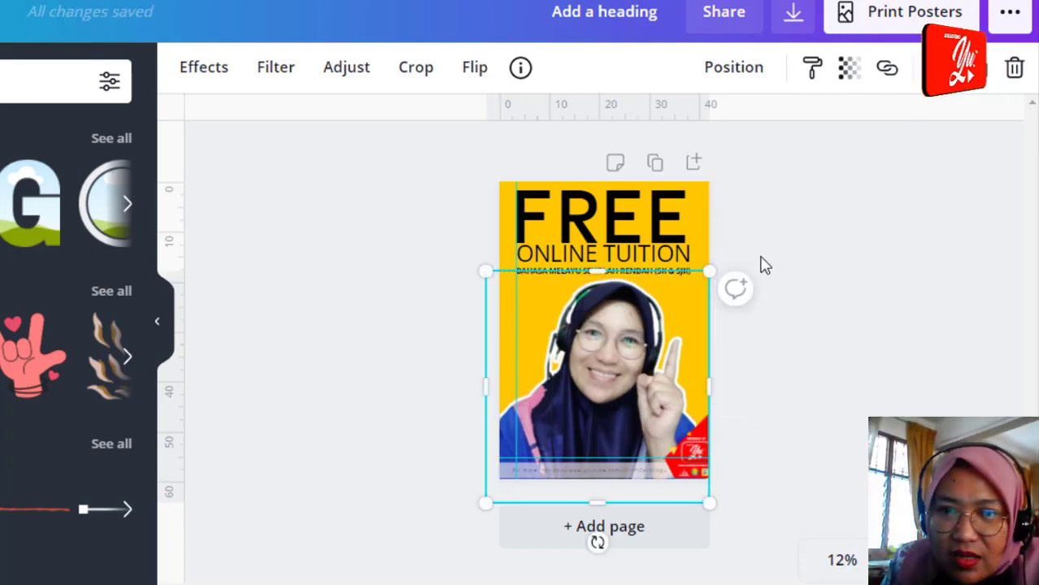
{"action": "left_click", "coordinate": [758, 304]}
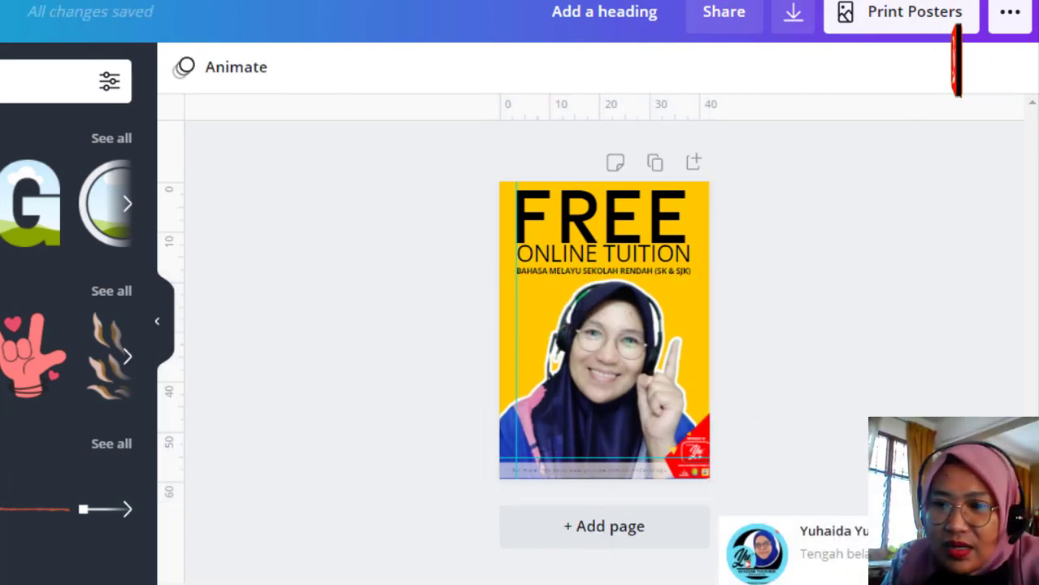
{"action": "scroll", "coordinate": [604, 333], "scroll_direction": "up", "scroll_amount": 3}
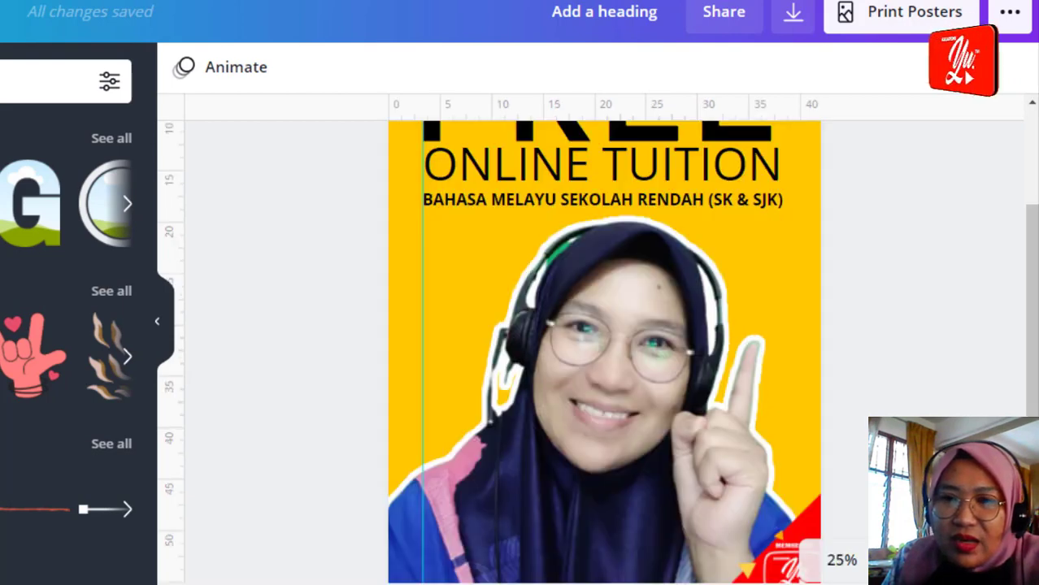
{"action": "scroll", "coordinate": [604, 333], "scroll_direction": "up", "scroll_amount": 3}
{"action": "scroll", "coordinate": [604, 334], "scroll_direction": "down", "scroll_amount": 3}
{"action": "scroll", "coordinate": [604, 333], "scroll_direction": "down", "scroll_amount": 5}
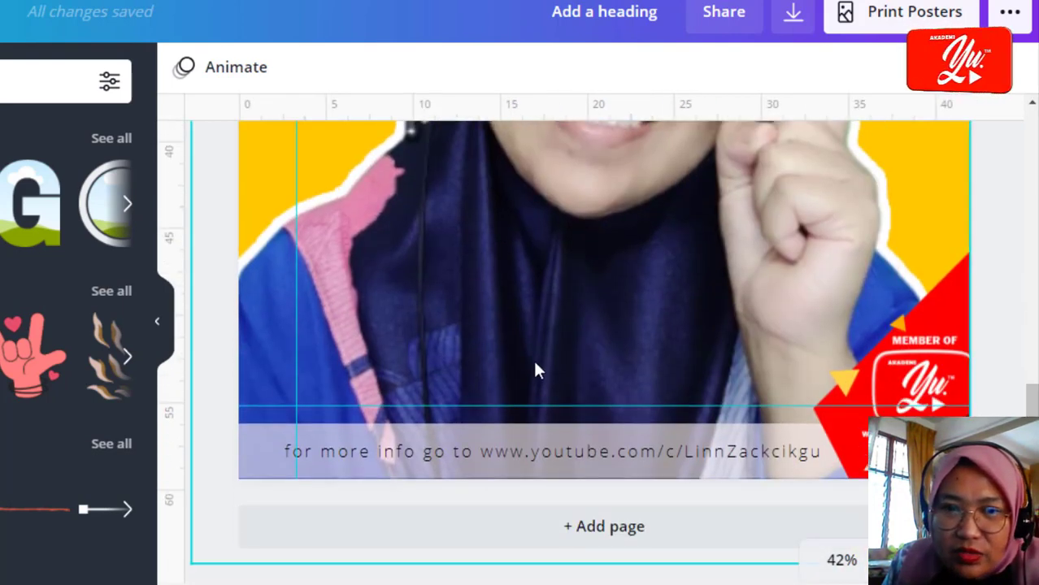
Step: Check the footer URL text box, then zoom out to view the whole poster
{"action": "left_click", "coordinate": [502, 473]}
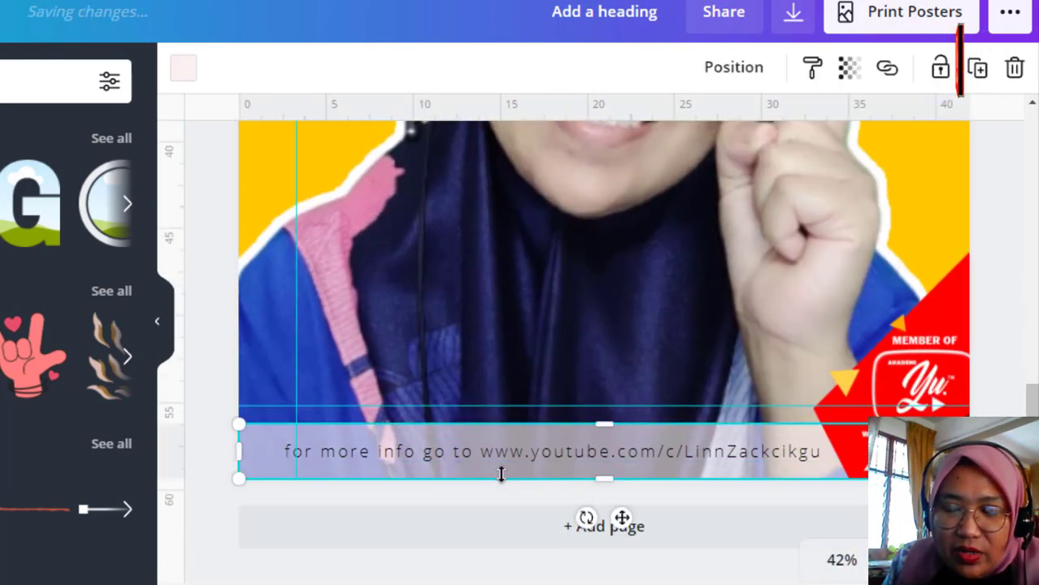
{"action": "left_click", "coordinate": [1004, 185]}
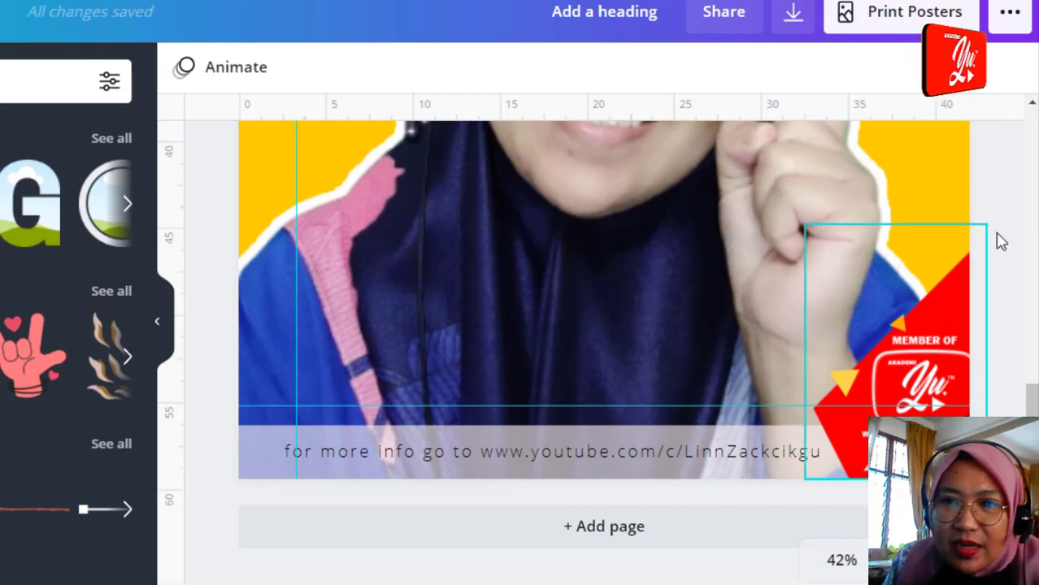
{"action": "scroll", "coordinate": [1035, 413], "scroll_direction": "up", "scroll_amount": 1}
{"action": "scroll", "coordinate": [1035, 413], "scroll_direction": "up", "scroll_amount": 2}
{"action": "scroll", "coordinate": [1035, 413], "scroll_direction": "up", "scroll_amount": 3}
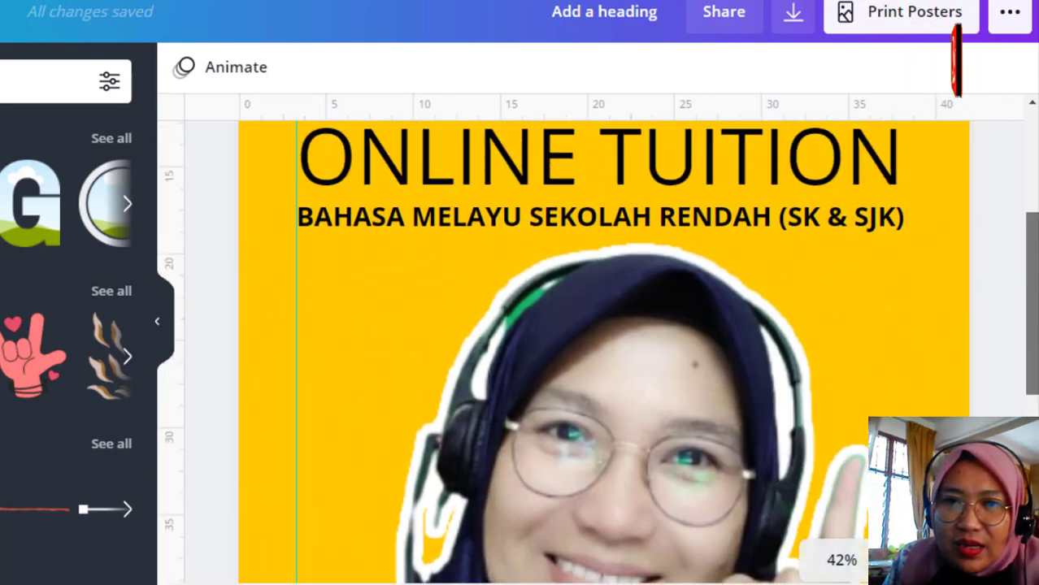
{"action": "scroll", "coordinate": [1035, 413], "scroll_direction": "up", "scroll_amount": 1}
{"action": "scroll", "coordinate": [1023, 158], "scroll_direction": "up", "scroll_amount": 4}
{"action": "scroll", "coordinate": [1023, 159], "scroll_direction": "up", "scroll_amount": 1}
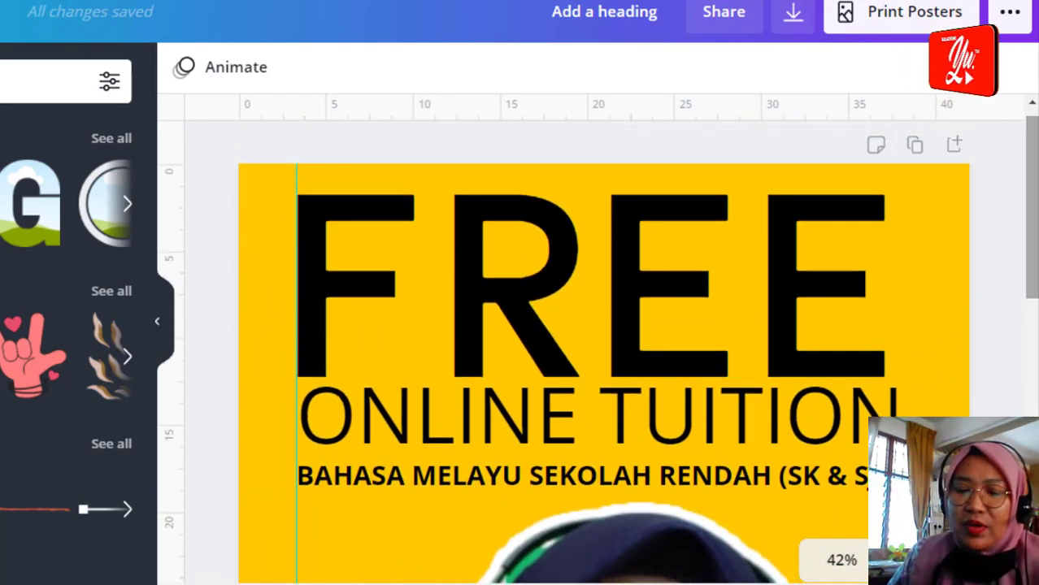
{"action": "key", "text": "ctrl+minus"}
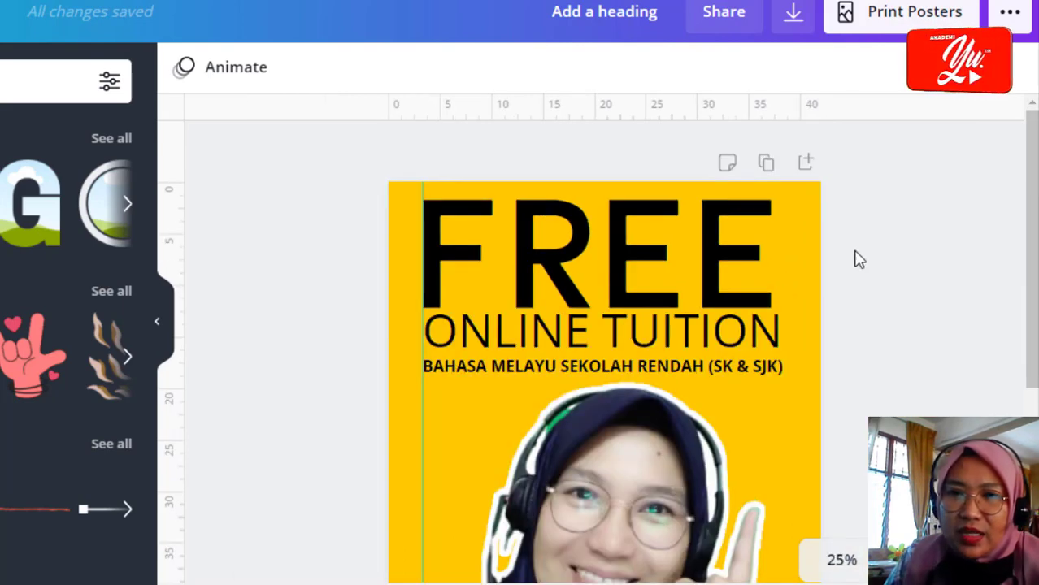
Step: Enlarge FREE, ONLINE TUITION and the BAHASA subtitle together across the poster's width
{"action": "left_click", "coordinate": [480, 272]}
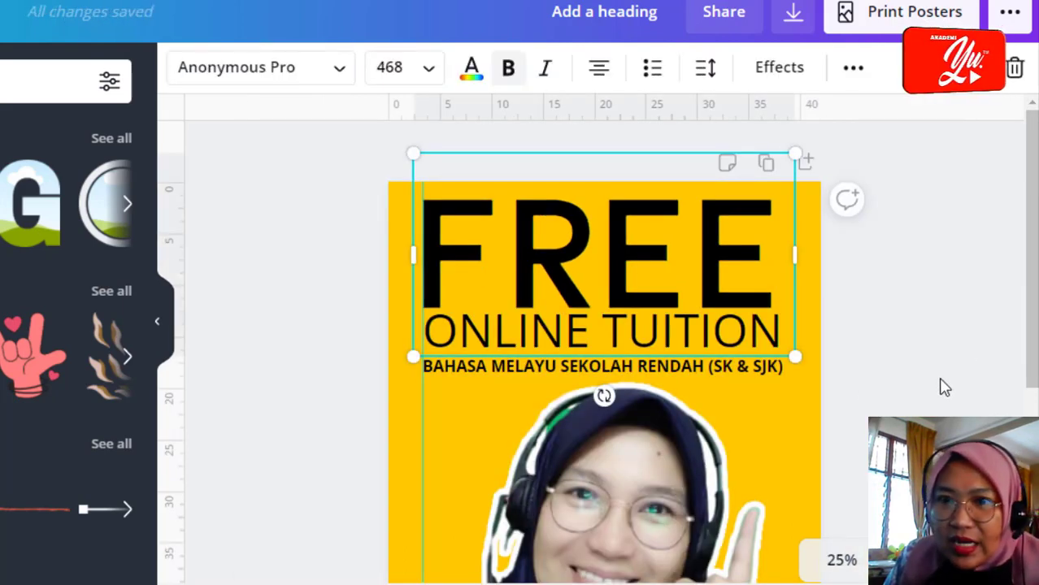
{"action": "left_click", "coordinate": [696, 369], "text": "shift"}
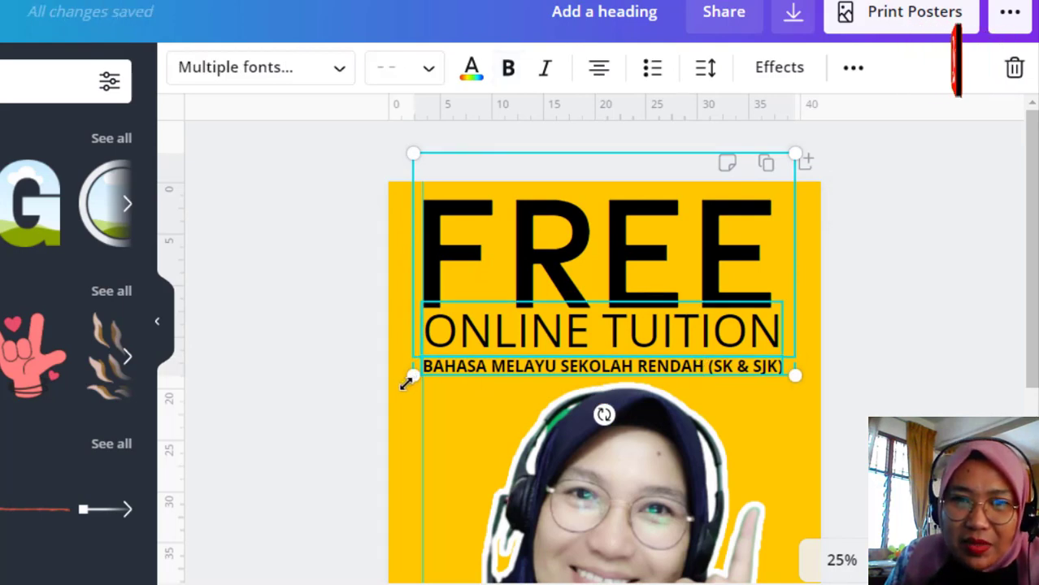
{"action": "left_click_drag", "start_coordinate": [406, 384], "coordinate": [401, 383]}
{"action": "left_click_drag", "start_coordinate": [796, 378], "coordinate": [813, 397]}
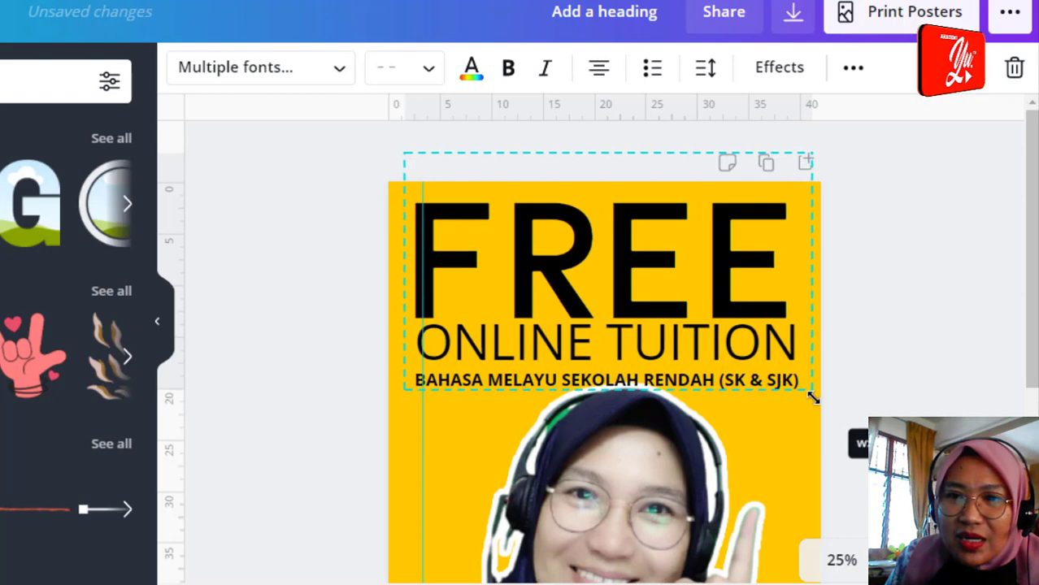
{"action": "left_click", "coordinate": [863, 379]}
Step: Move the BAHASA subtitle up closer beneath ONLINE TUITION
{"action": "left_click", "coordinate": [699, 381]}
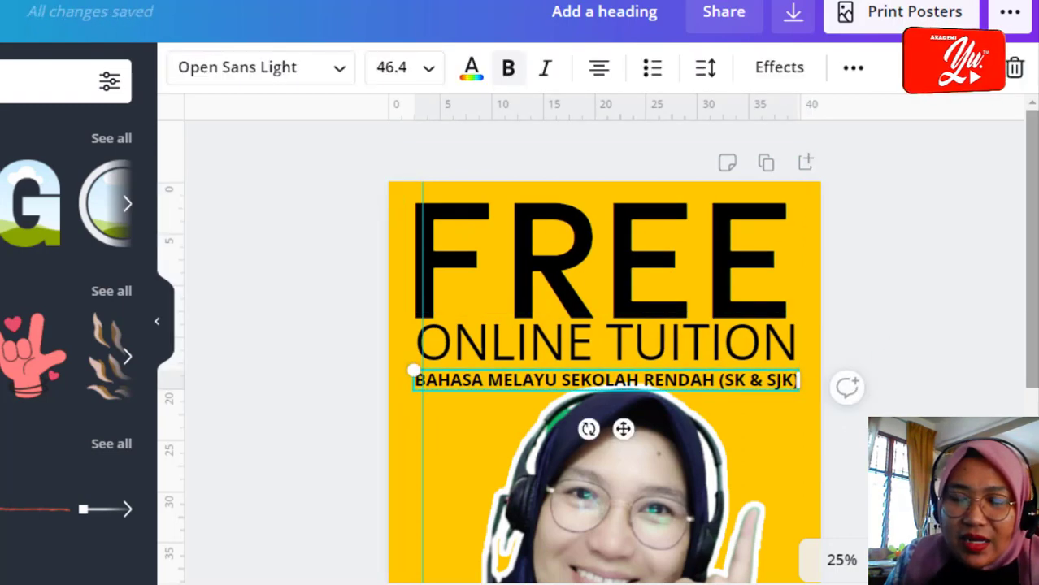
{"action": "left_click_drag", "start_coordinate": [622, 429], "coordinate": [623, 421]}
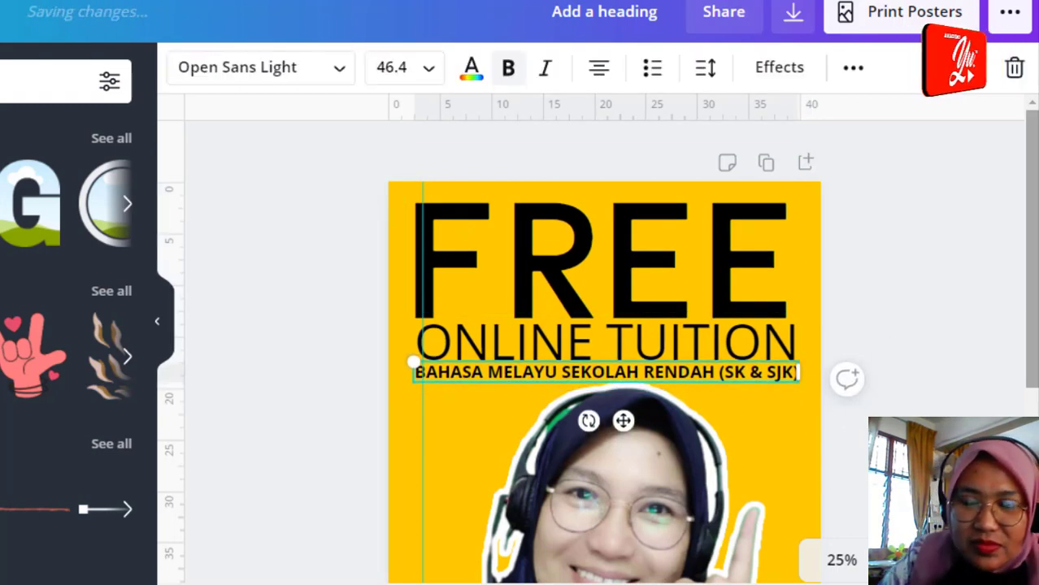
{"action": "left_click", "coordinate": [877, 315]}
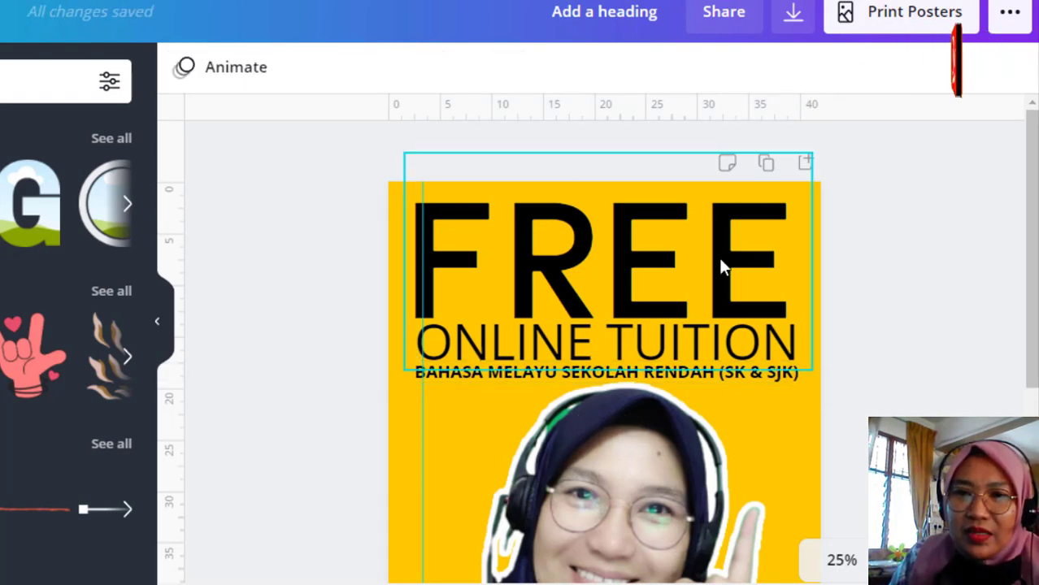
{"action": "left_click_drag", "start_coordinate": [1031, 227], "coordinate": [1031, 374]}
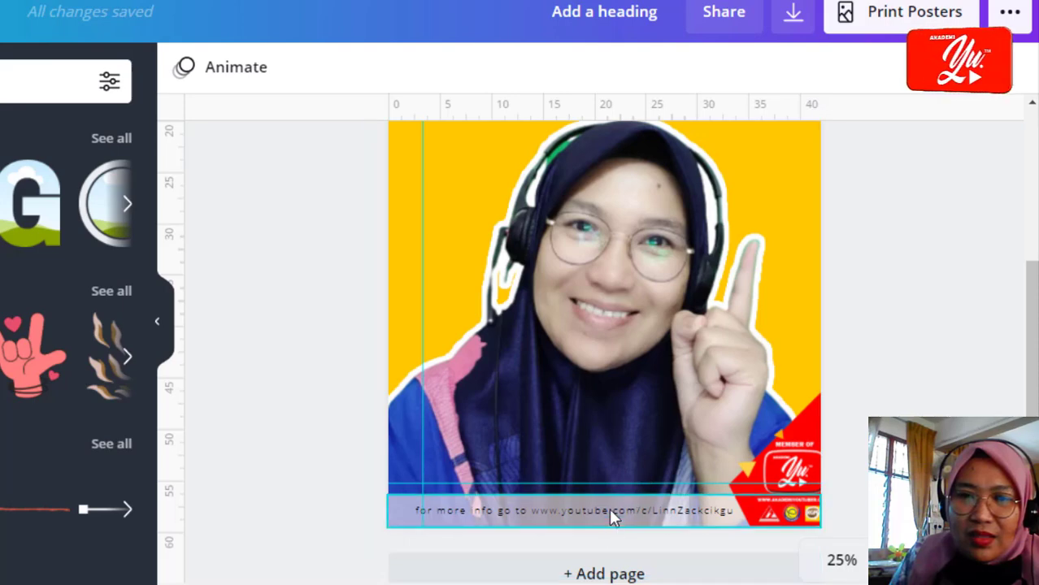
Step: Make the footer URL bold, widen it to one line, and nudge it left
{"action": "left_click", "coordinate": [609, 508]}
{"action": "left_click", "coordinate": [511, 73]}
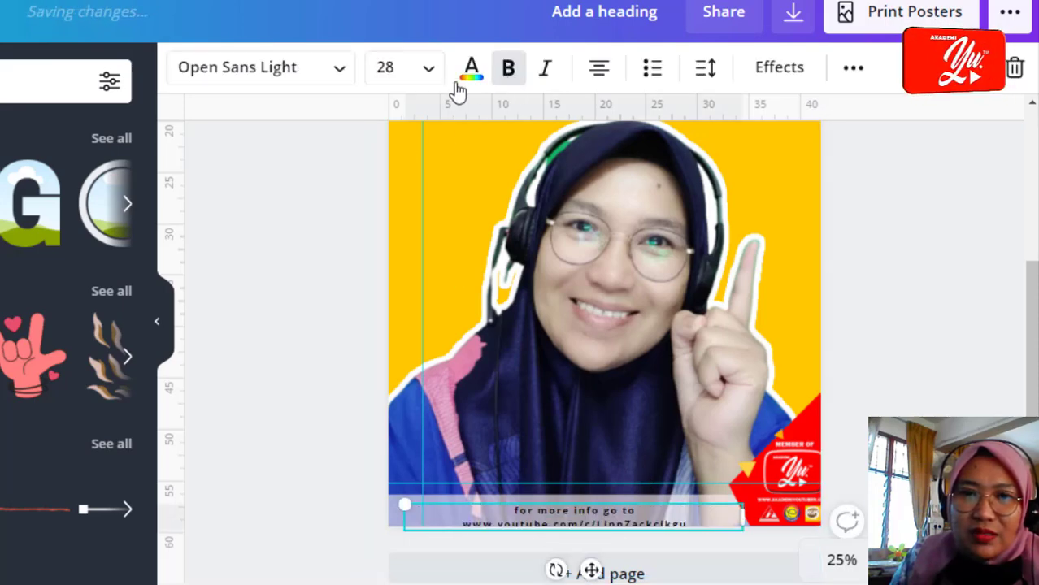
{"action": "left_click", "coordinate": [506, 72]}
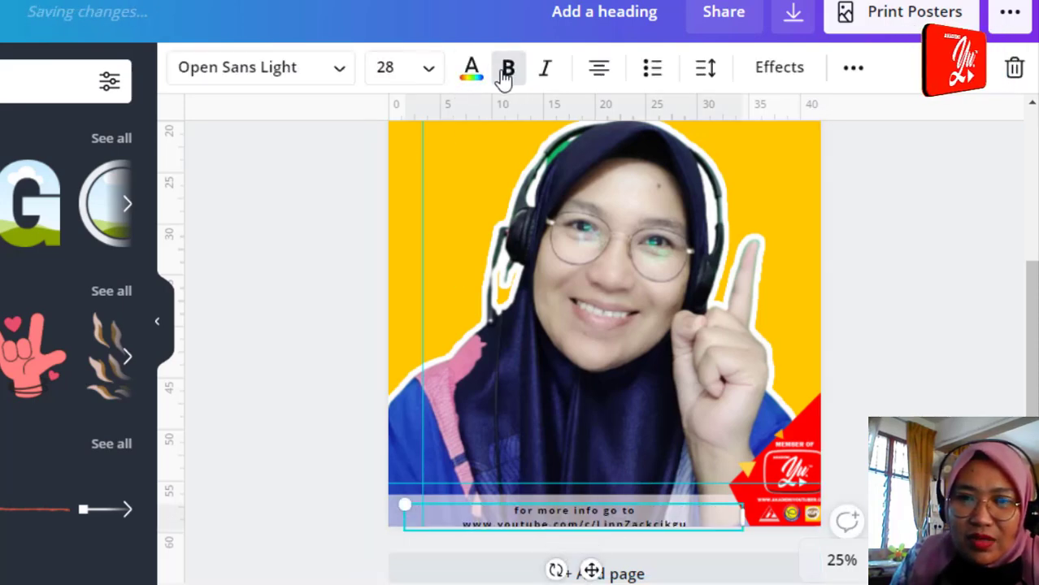
{"action": "left_click_drag", "start_coordinate": [749, 507], "coordinate": [763, 511]}
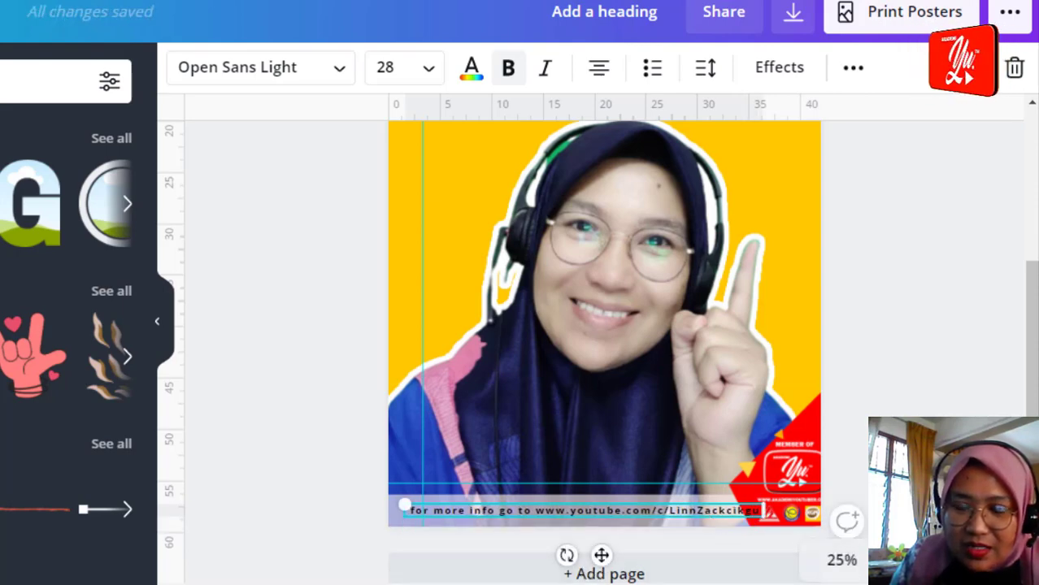
{"action": "key", "text": "shift+Left"}
{"action": "key", "text": "shift+Left"}
{"action": "key", "text": "shift+Left"}
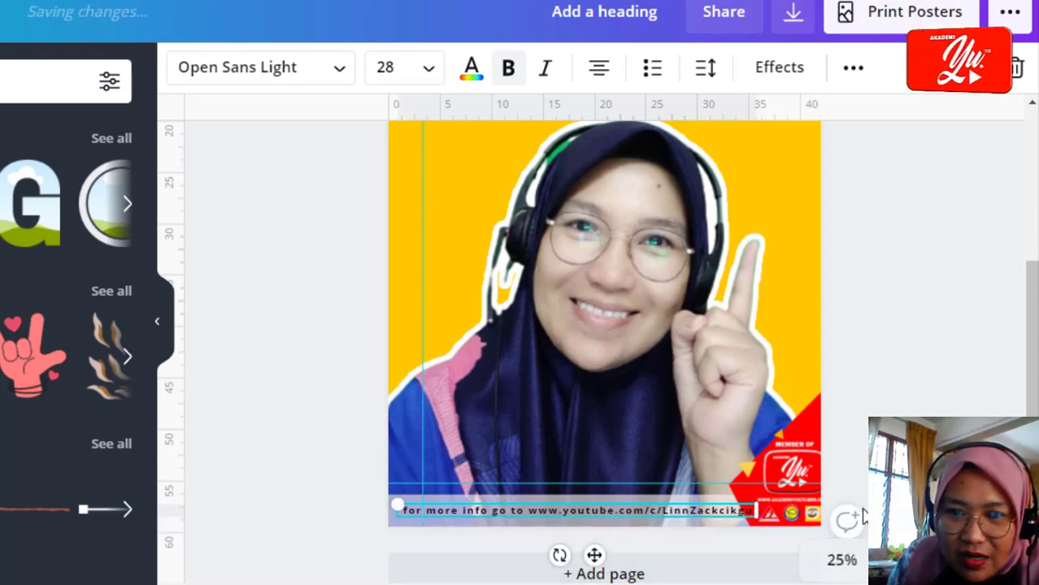
{"action": "key", "text": "shift+Left"}
{"action": "key", "text": "shift+Left"}
Step: Set the footer URL to size 26 and shift it slightly left to align
{"action": "left_click", "coordinate": [428, 70]}
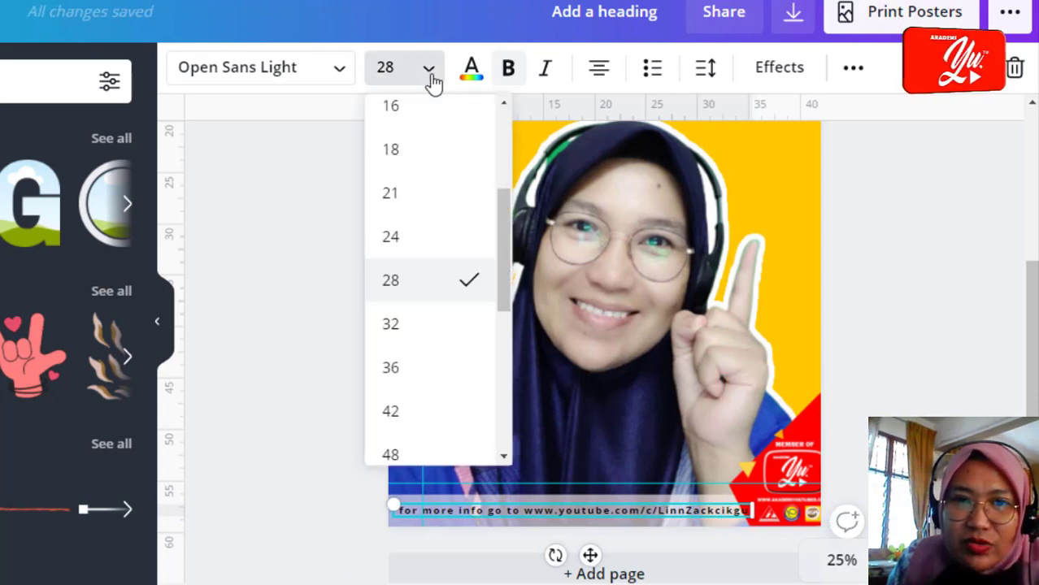
{"action": "left_click", "coordinate": [399, 65]}
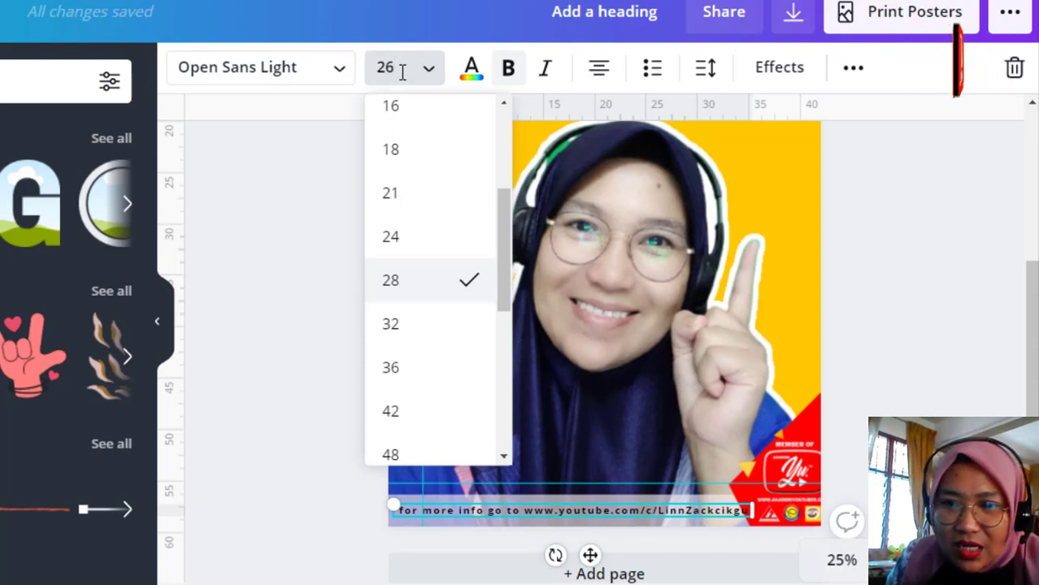
{"action": "key", "text": "Return"}
{"action": "left_click", "coordinate": [868, 416]}
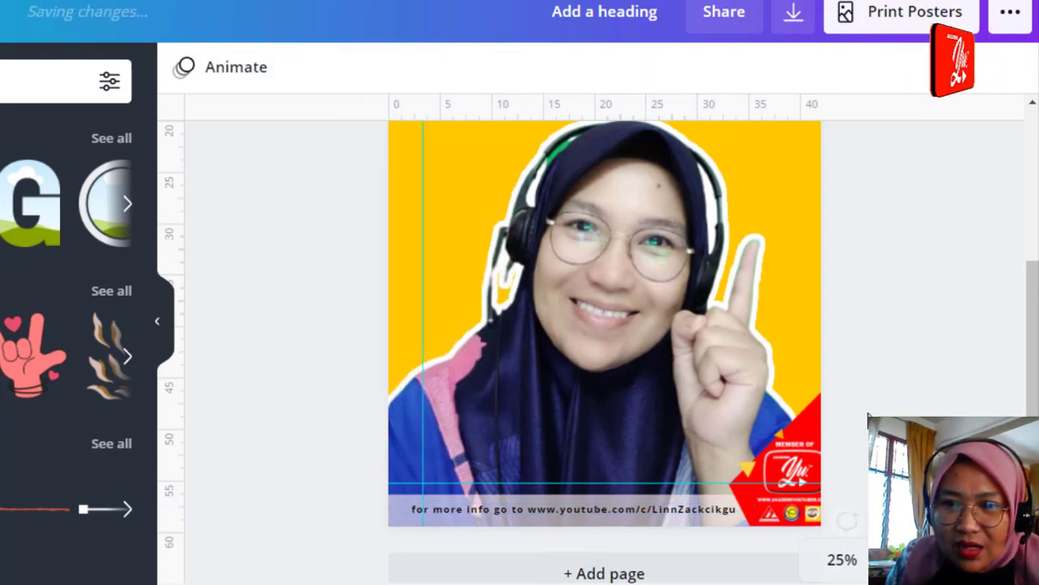
{"action": "left_click", "coordinate": [602, 512]}
{"action": "left_click_drag", "start_coordinate": [689, 504], "coordinate": [686, 504]}
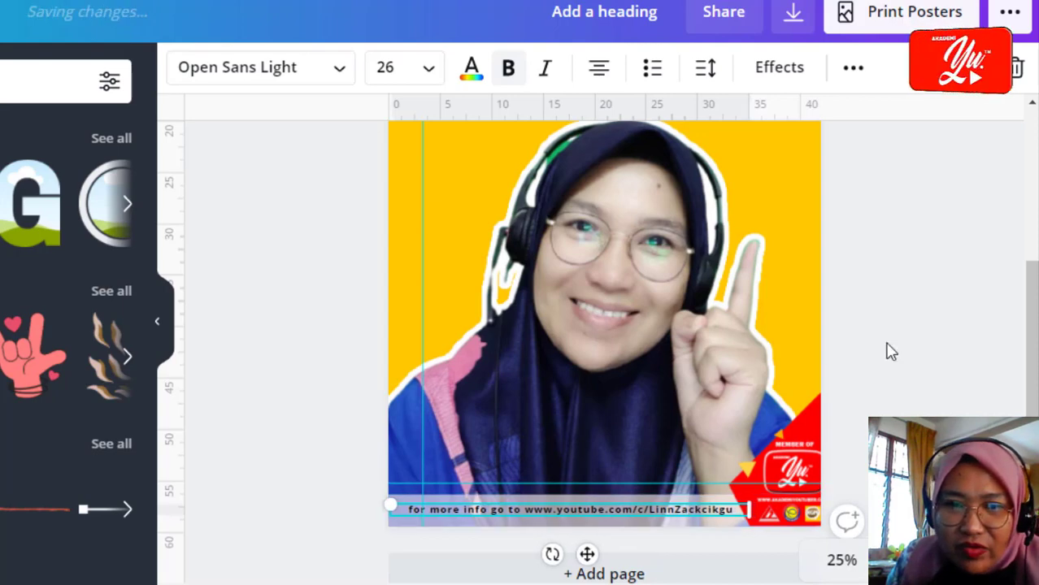
{"action": "left_click", "coordinate": [880, 319]}
Step: Scroll over the finished yellow poster, then collapse the left side panel for a wider canvas
{"action": "scroll", "coordinate": [898, 281], "scroll_direction": "up", "scroll_amount": 5}
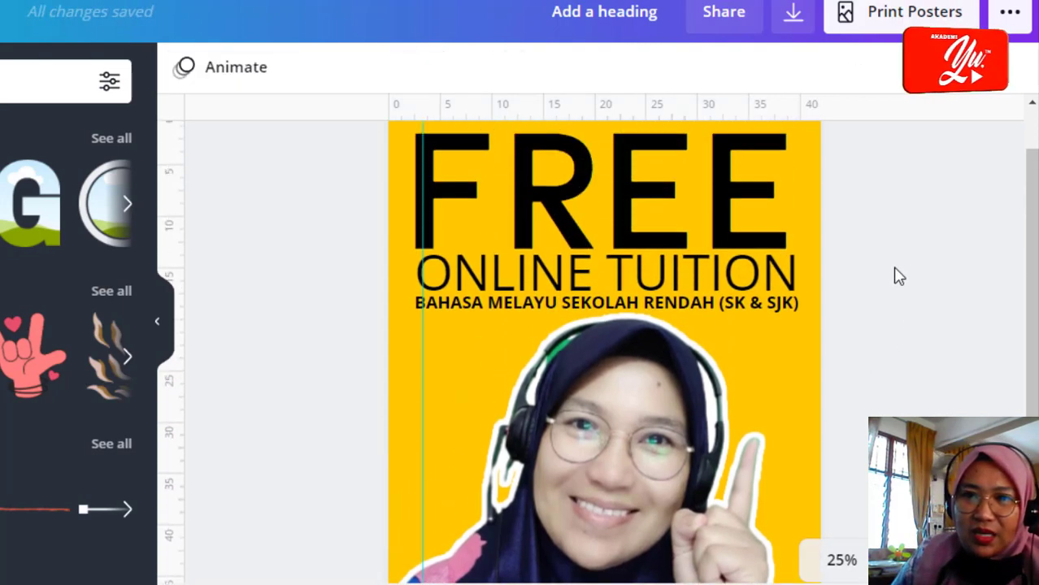
{"action": "scroll", "coordinate": [894, 275], "scroll_direction": "down", "scroll_amount": 5}
{"action": "scroll", "coordinate": [898, 276], "scroll_direction": "up", "scroll_amount": 2}
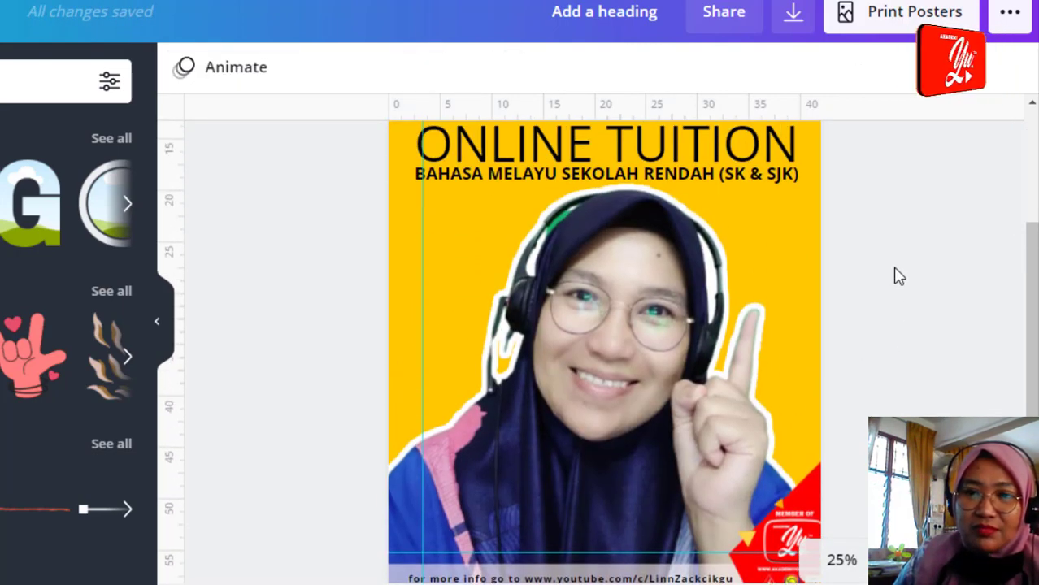
{"action": "scroll", "coordinate": [938, 306], "scroll_direction": "down", "scroll_amount": 2}
{"action": "scroll", "coordinate": [938, 305], "scroll_direction": "up", "scroll_amount": 2}
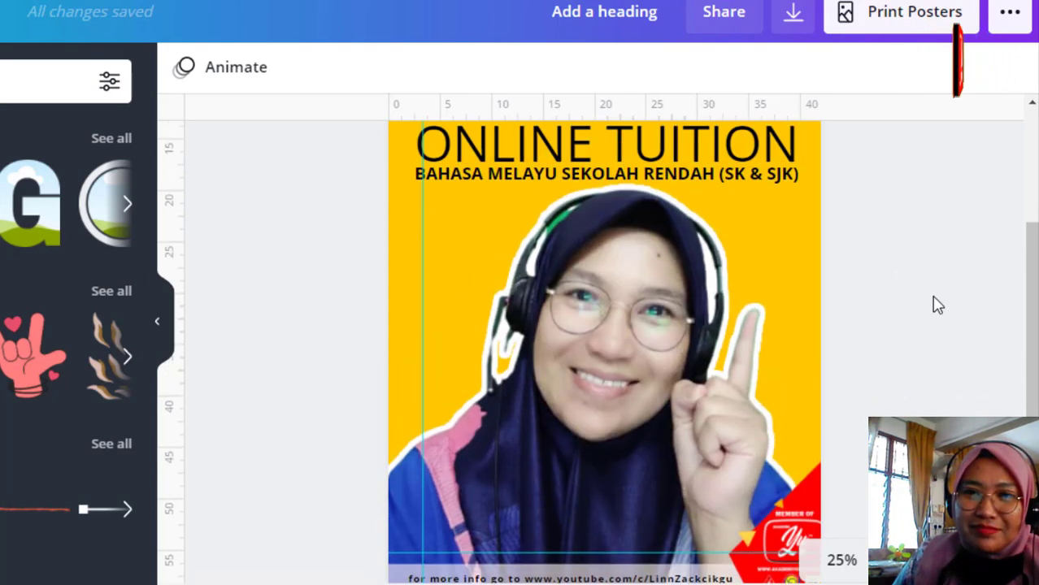
{"action": "scroll", "coordinate": [938, 305], "scroll_direction": "up", "scroll_amount": 2}
{"action": "scroll", "coordinate": [937, 305], "scroll_direction": "down", "scroll_amount": 3}
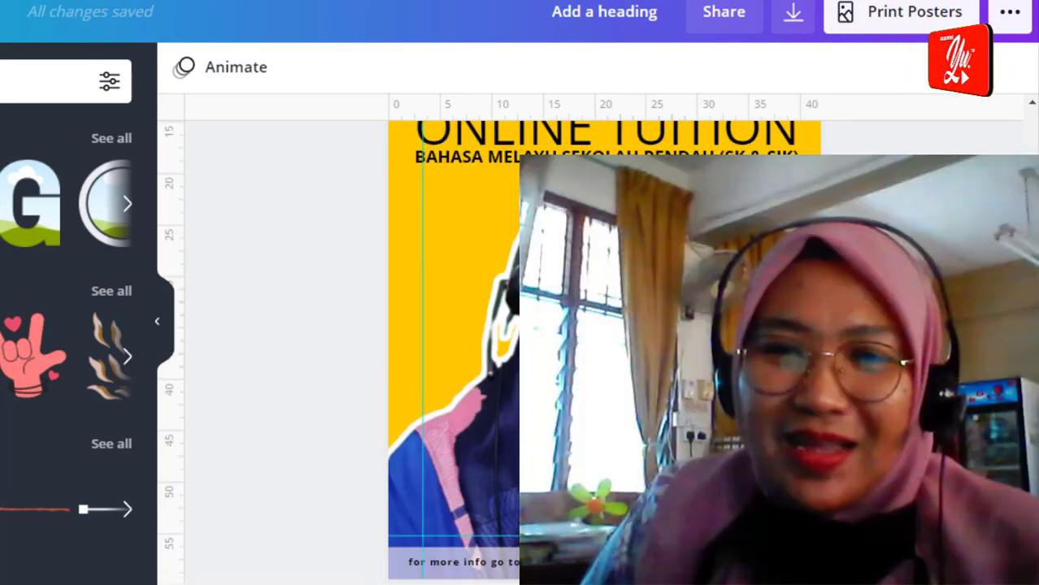
{"action": "scroll", "coordinate": [937, 305], "scroll_direction": "down", "scroll_amount": 2}
{"action": "scroll", "coordinate": [938, 305], "scroll_direction": "up", "scroll_amount": 3}
{"action": "scroll", "coordinate": [937, 305], "scroll_direction": "up", "scroll_amount": 1}
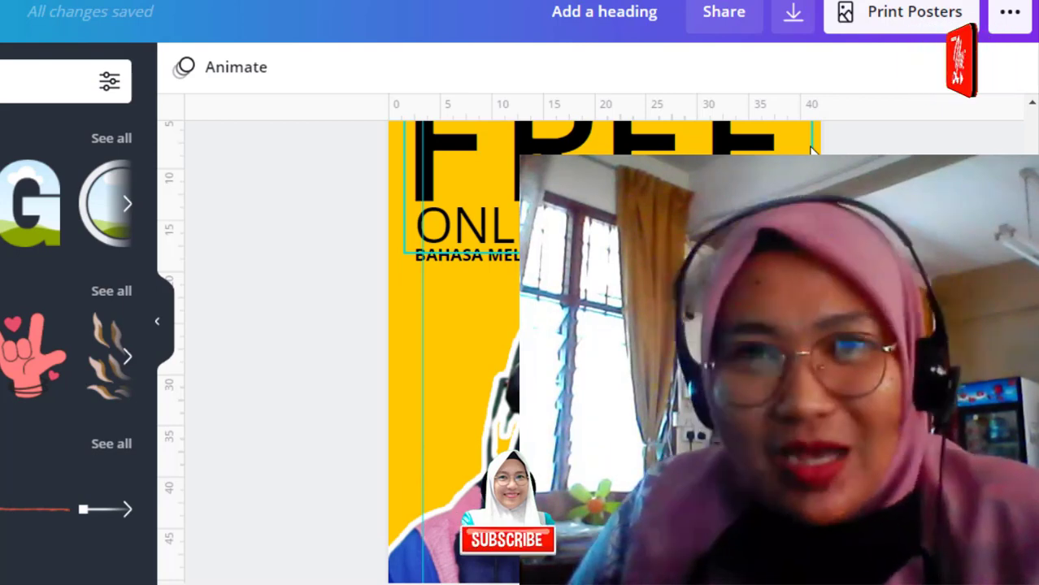
{"action": "scroll", "coordinate": [810, 150], "scroll_direction": "down", "scroll_amount": 3}
{"action": "scroll", "coordinate": [454, 349], "scroll_direction": "up", "scroll_amount": 3}
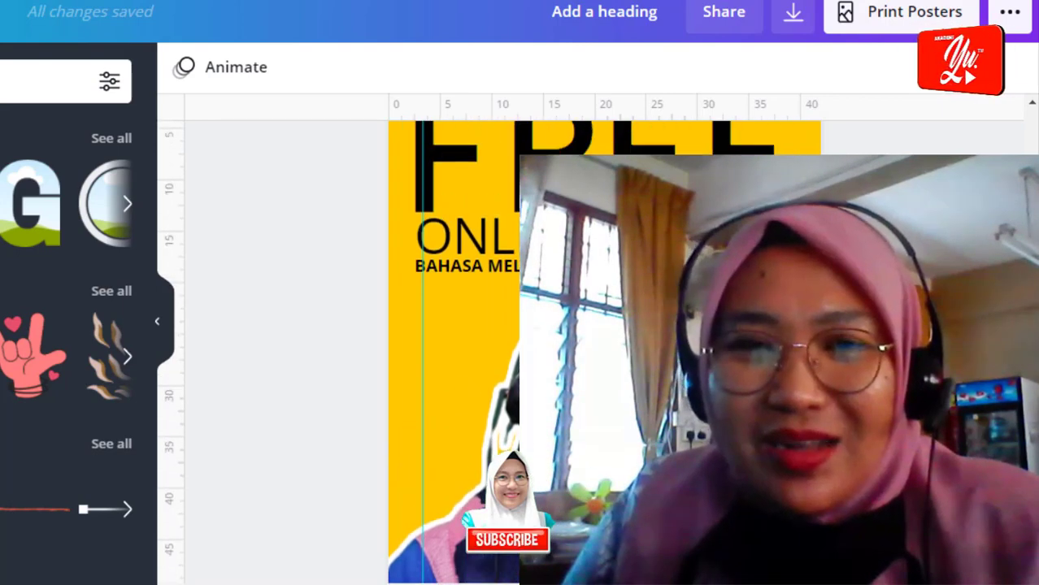
{"action": "scroll", "coordinate": [453, 350], "scroll_direction": "up", "scroll_amount": 2}
{"action": "left_click", "coordinate": [157, 323]}
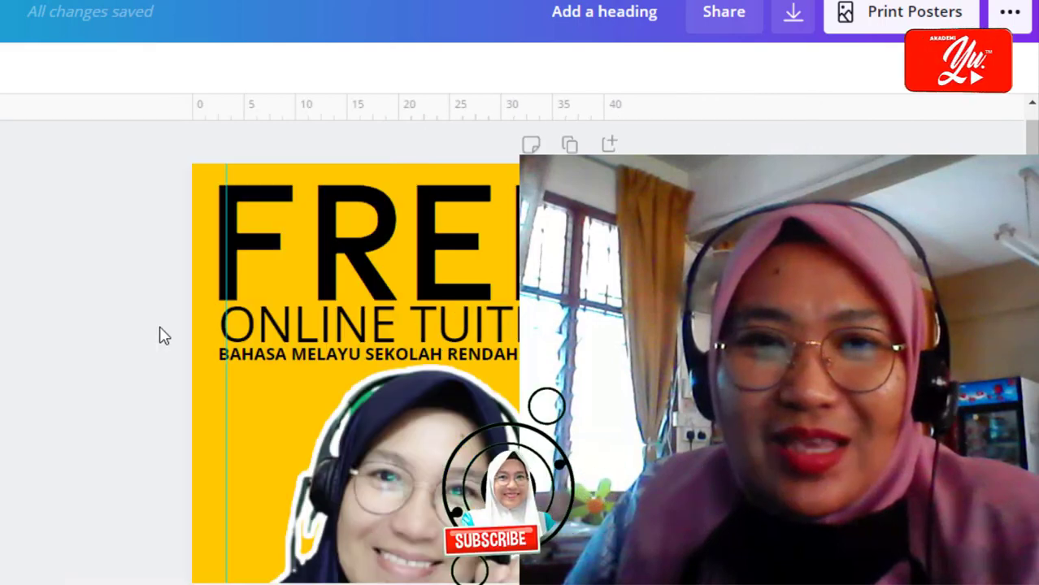
{"action": "scroll", "coordinate": [325, 350], "scroll_direction": "down", "scroll_amount": 3}
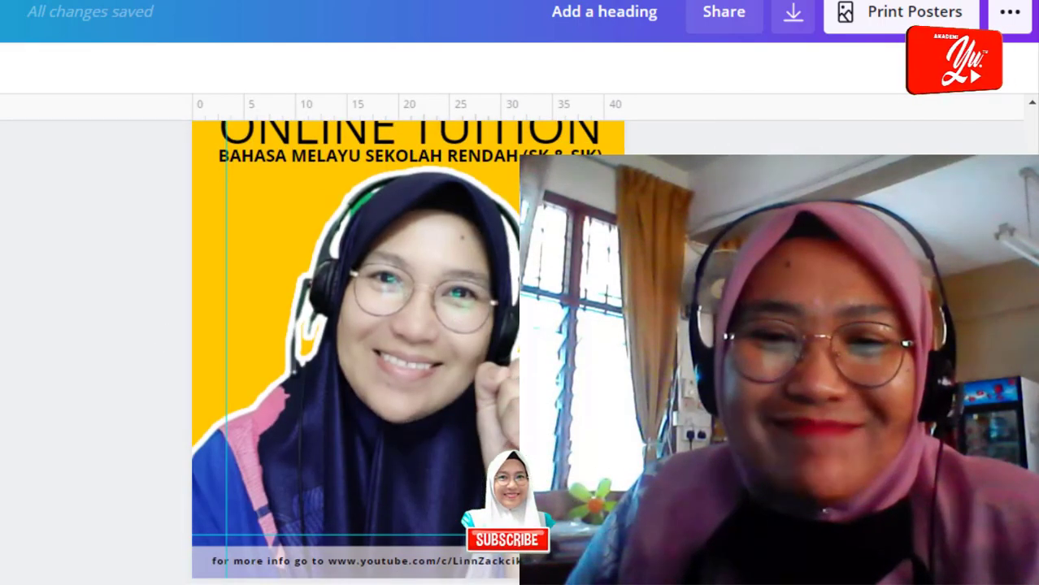